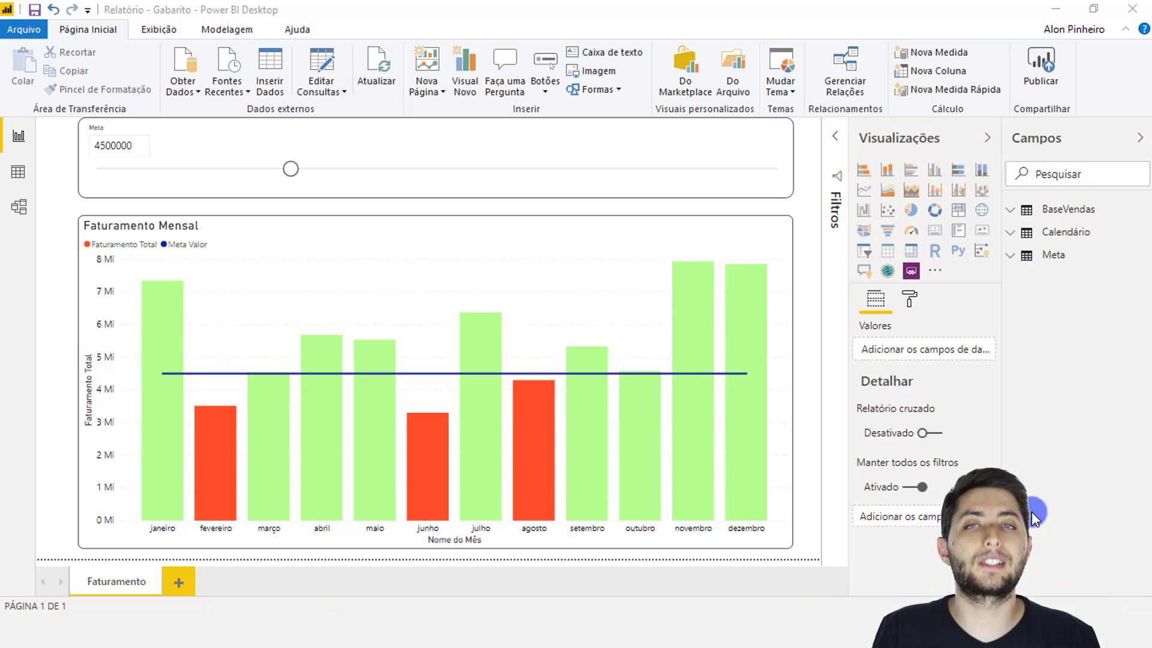
# Raise the Meta value above 4500000 in the finished report to examine how the Faturamento Mensal chart reacts.
pyautogui.moveTo(660, 387)
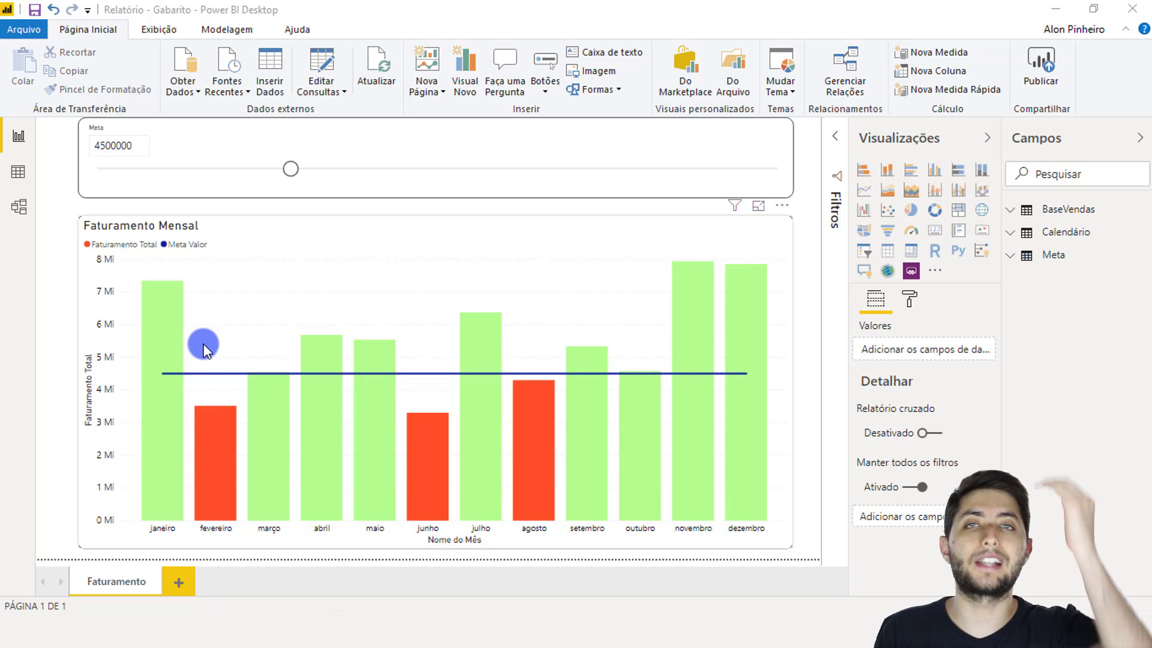
pyautogui.moveTo(293, 167); pyautogui.dragTo(330, 168)
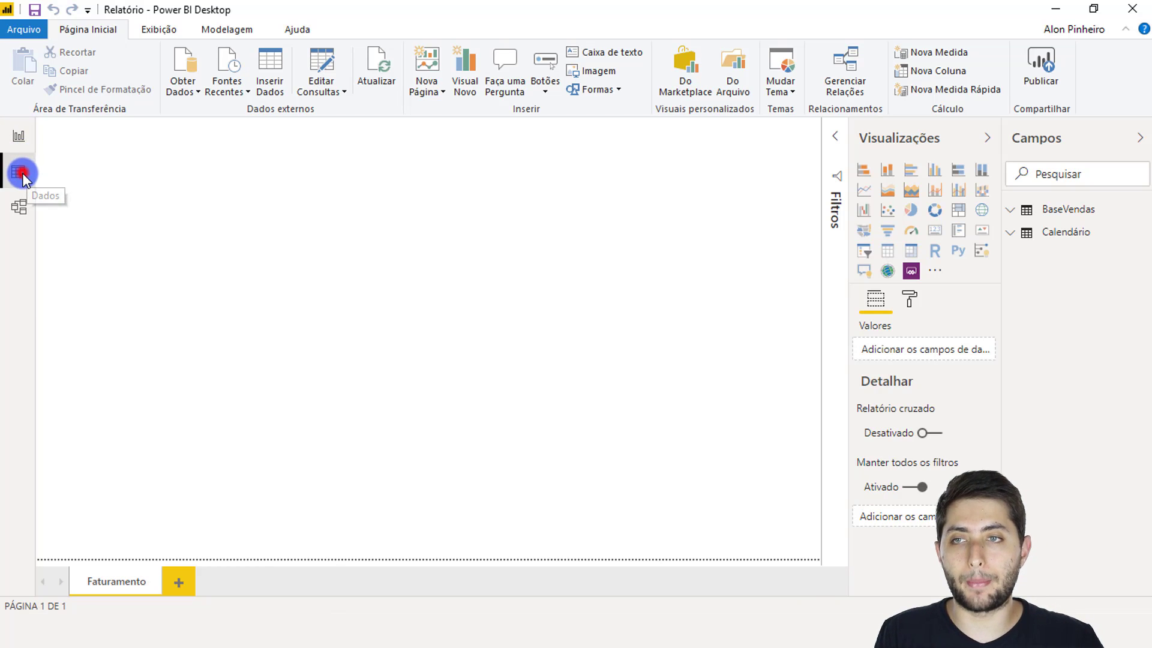
# Review the BaseVendas data, examining the SKU, Tamanho Pedido, Loja and Faturamento na Venda columns.
pyautogui.click(20, 172)
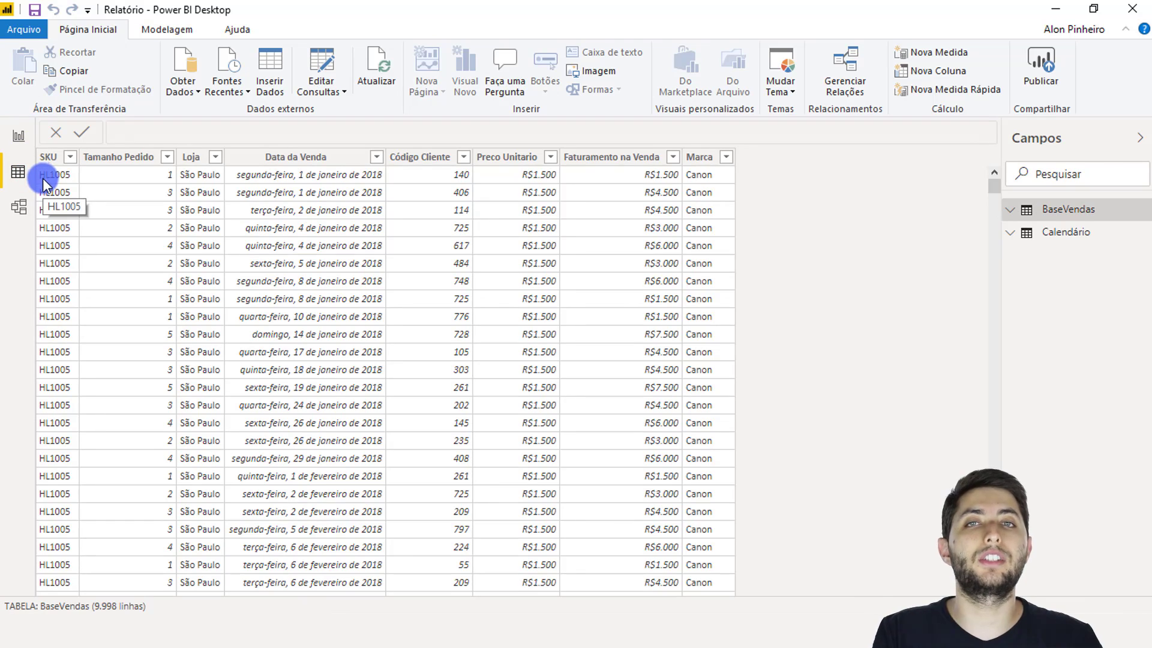
pyautogui.click(46, 159)
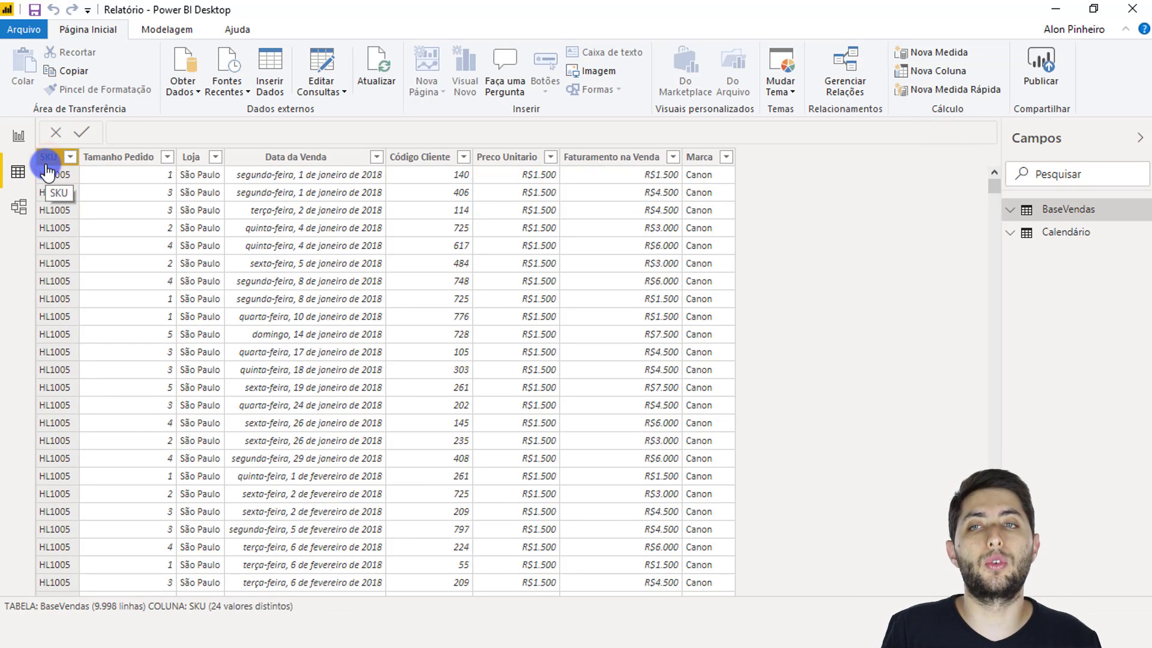
pyautogui.click(141, 159)
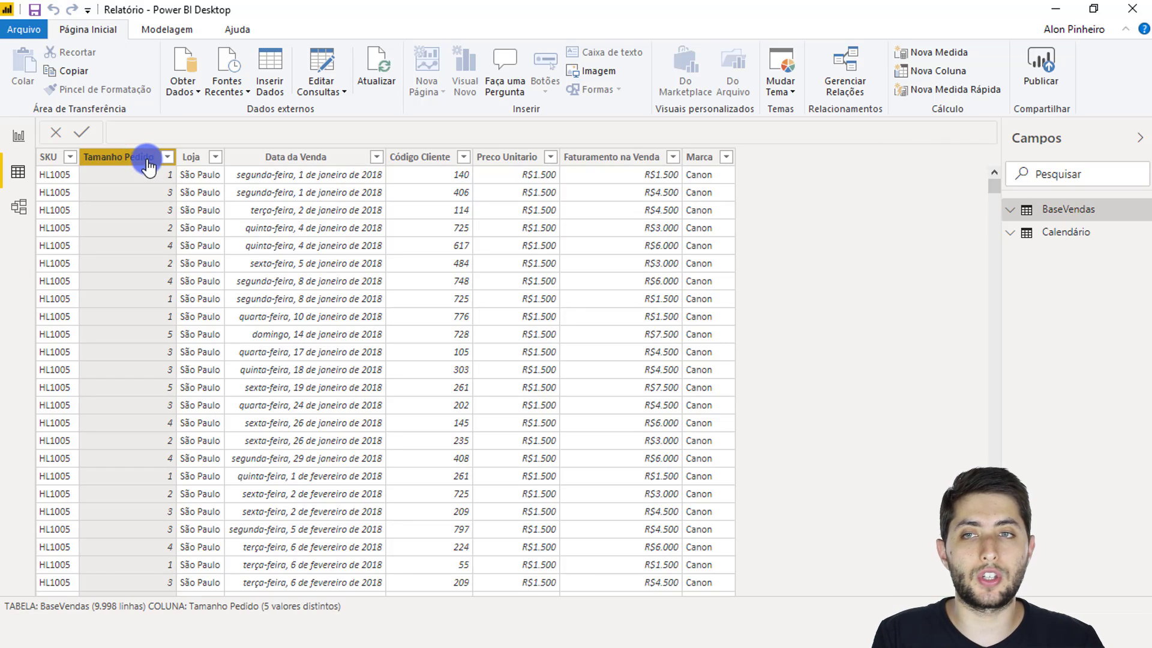
pyautogui.click(194, 157)
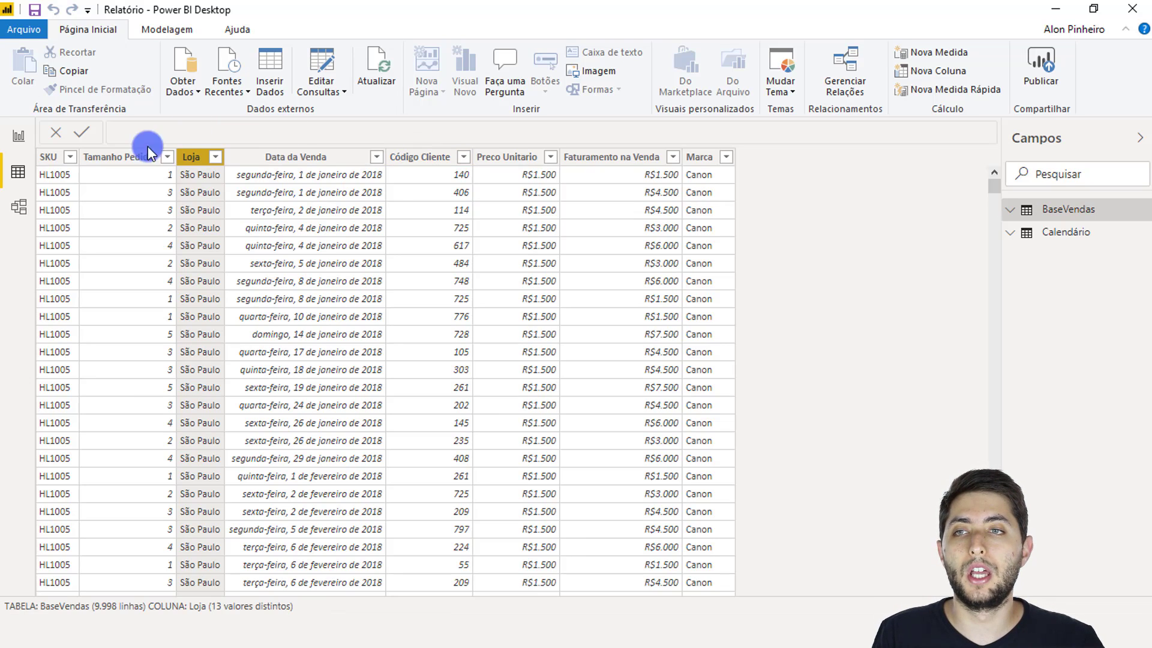
pyautogui.click(21, 142)
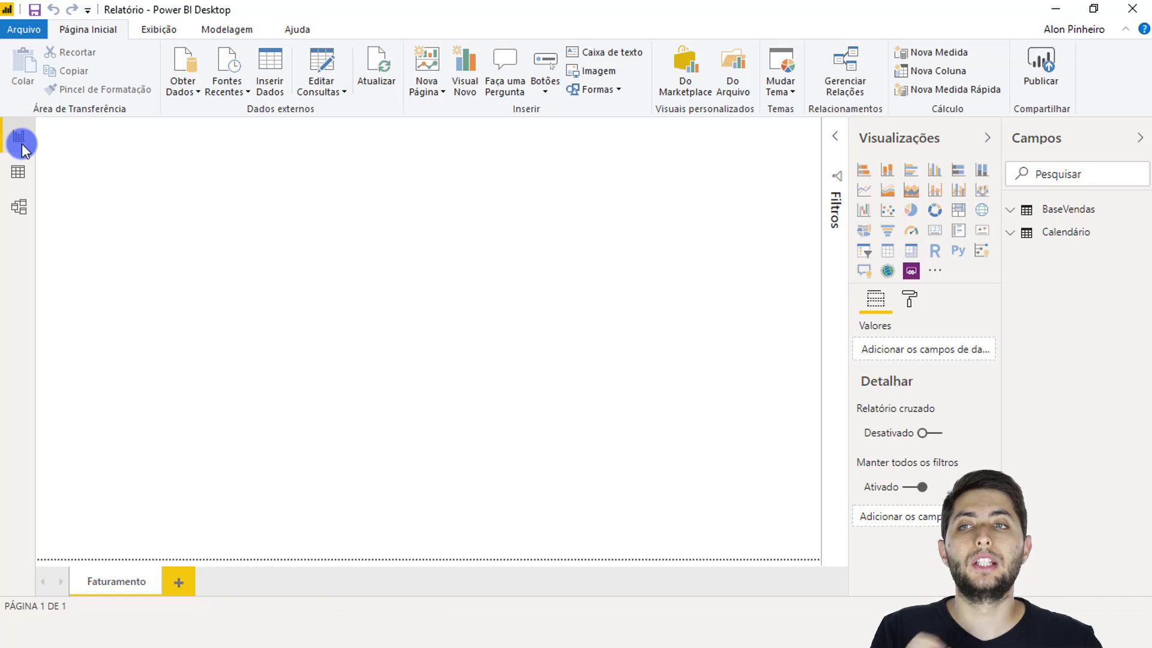
pyautogui.click(27, 168)
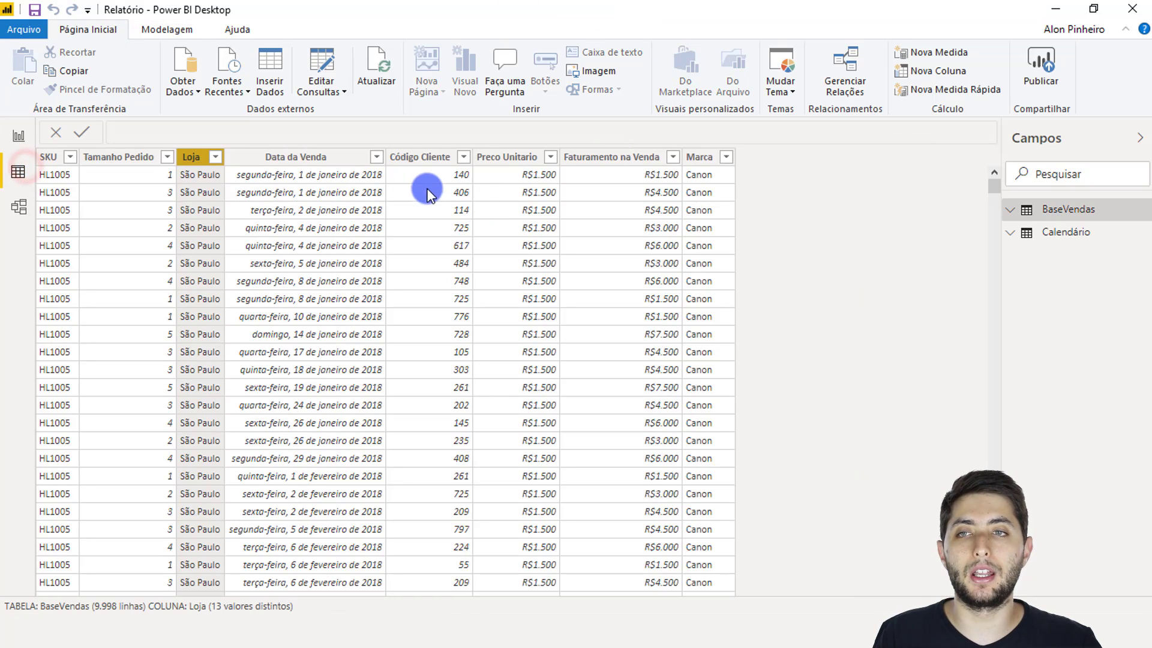
pyautogui.click(588, 157)
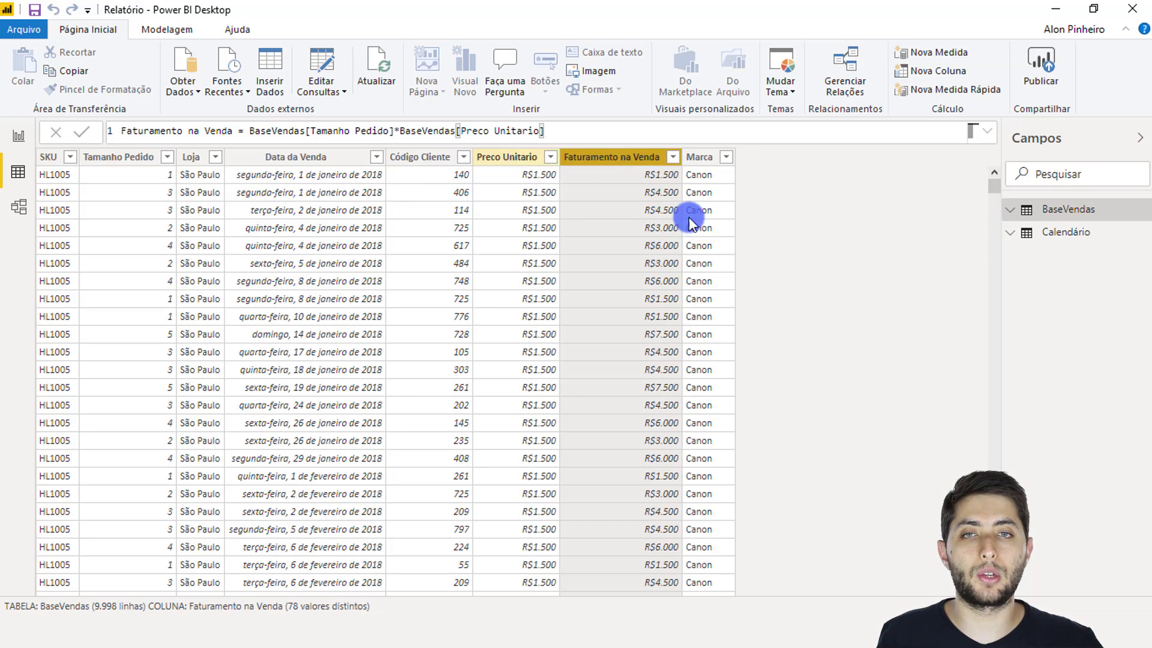
# Create a new measure in the BaseVendas table named Faturamento Total, enlarging the formula text for readability.
pyautogui.rightClick(571, 319)
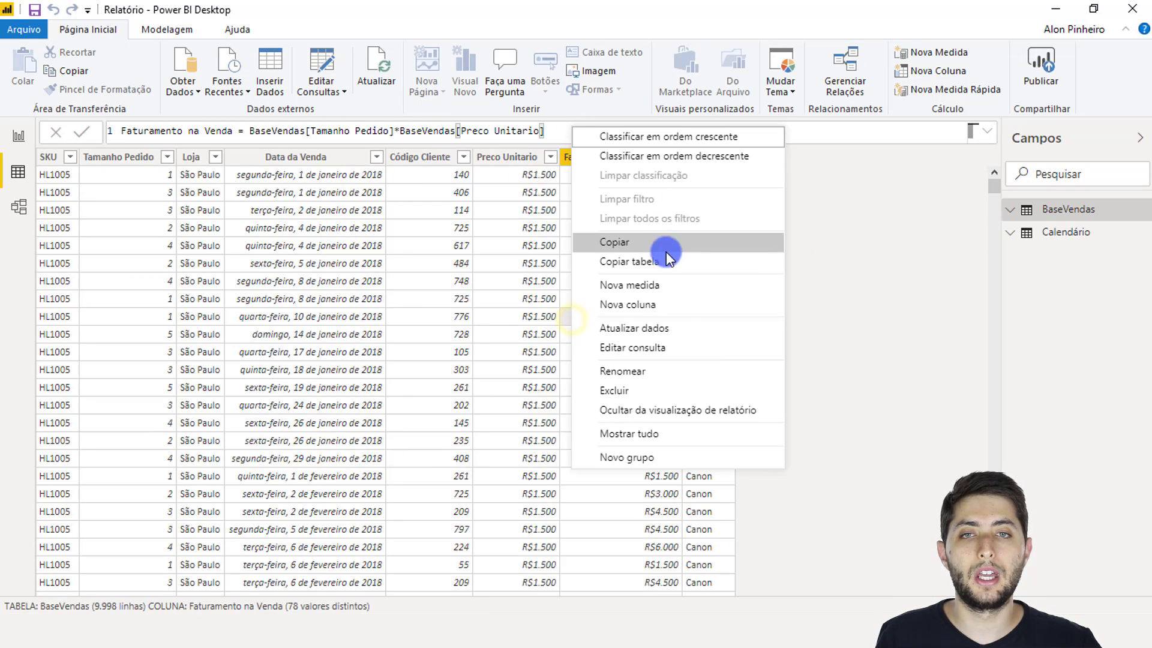
pyautogui.click(660, 286)
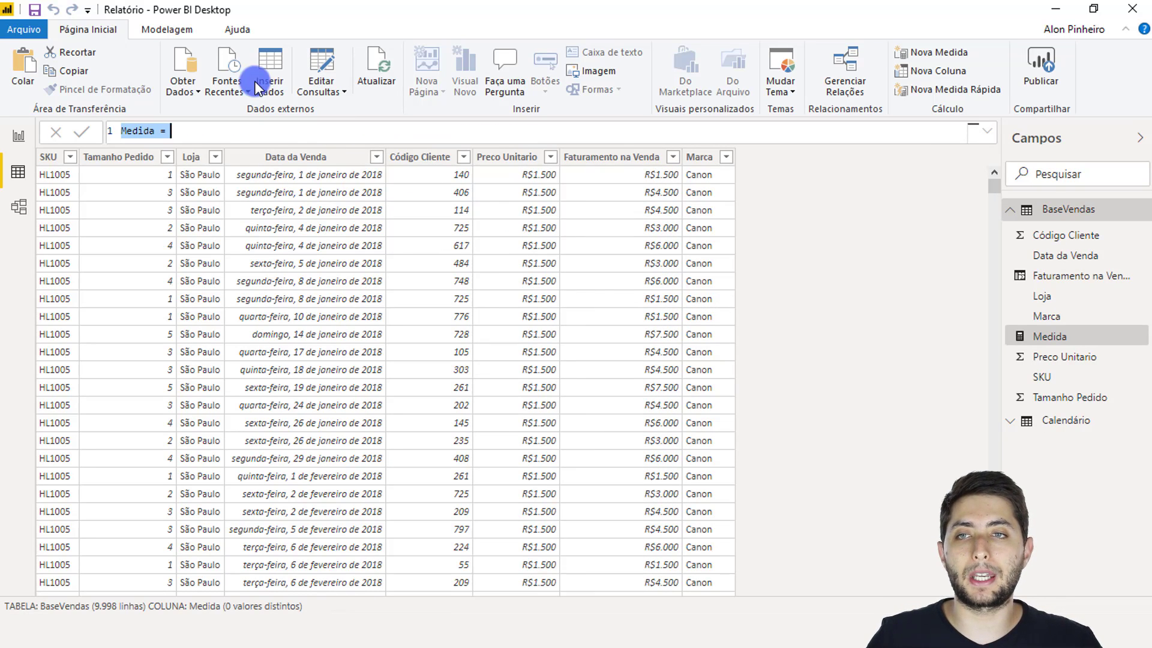
pyautogui.scroll(2, 208, 140)
pyautogui.scroll(3, 208, 140)
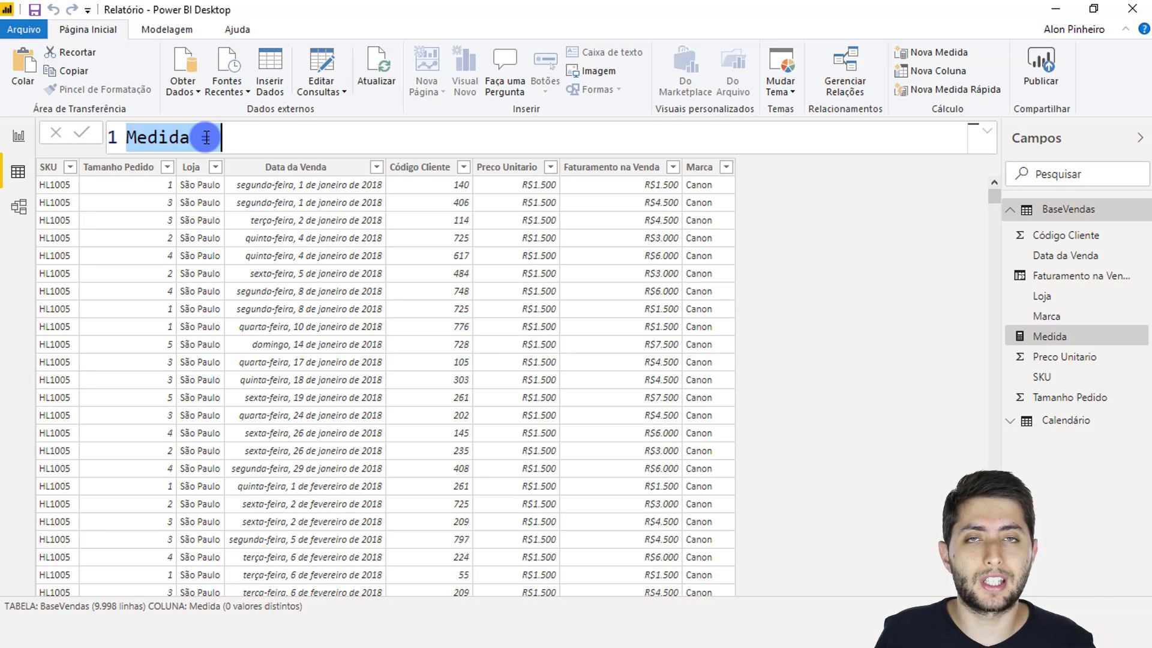
pyautogui.write('Fta')
pyautogui.press('BackSpace')
pyautogui.press('BackSpace')
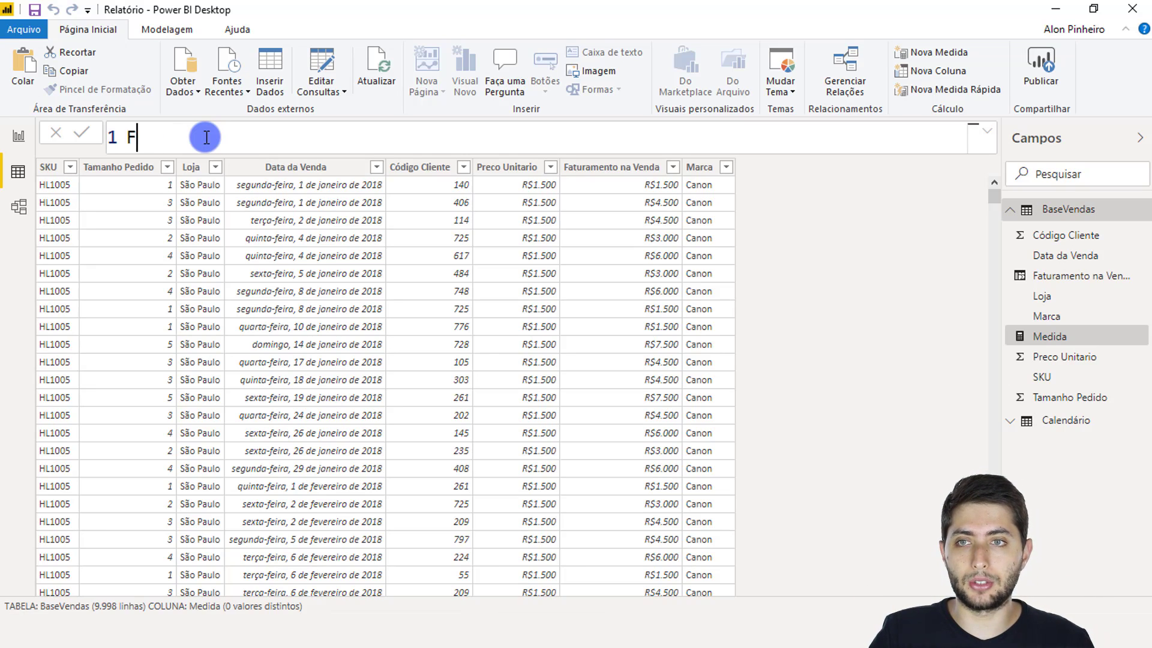
pyautogui.write('aturamento Total =')
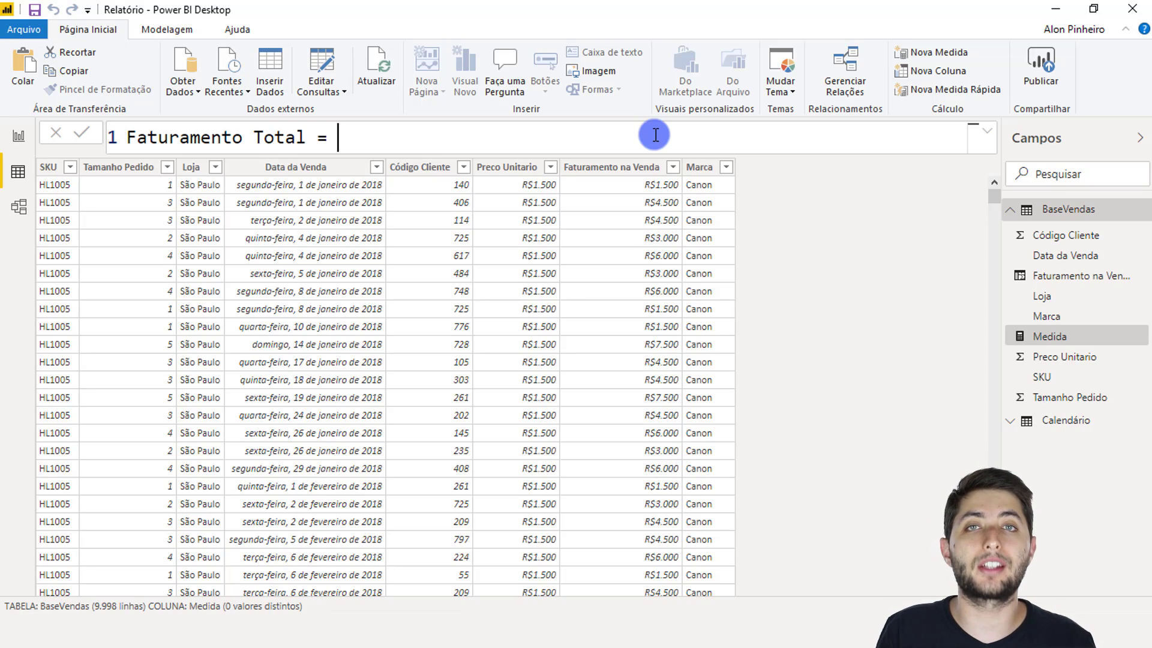
# Define the Faturamento Total measure as SUM(BaseVendas[Faturamento na Venda]).
pyautogui.write('sum')
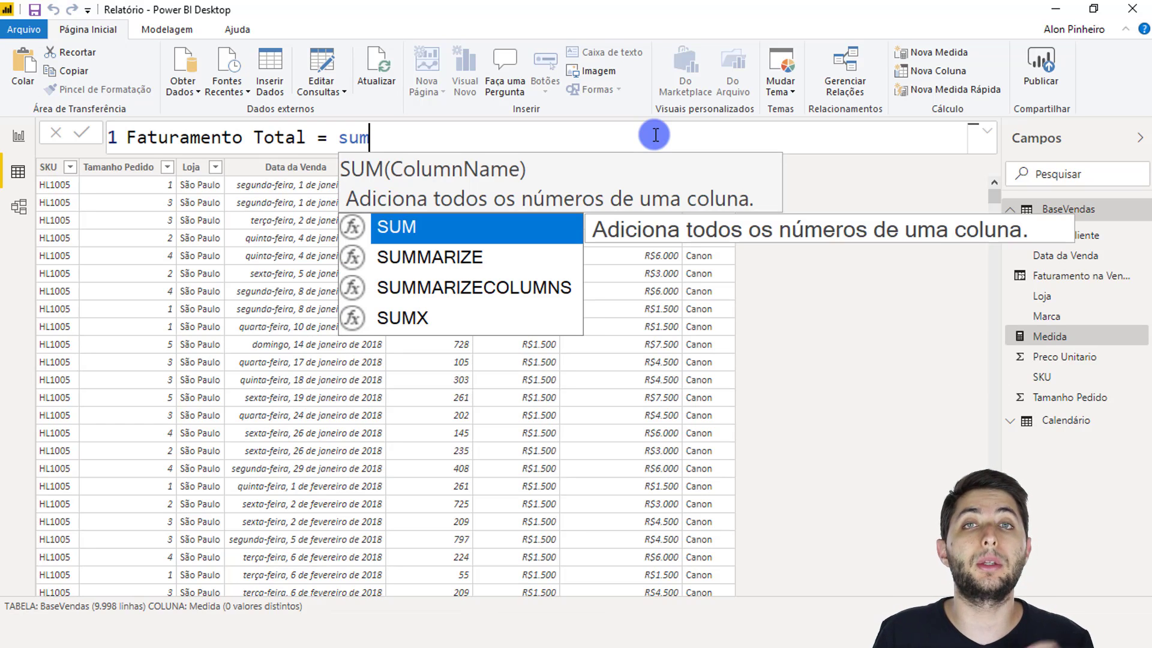
pyautogui.press('Tab')
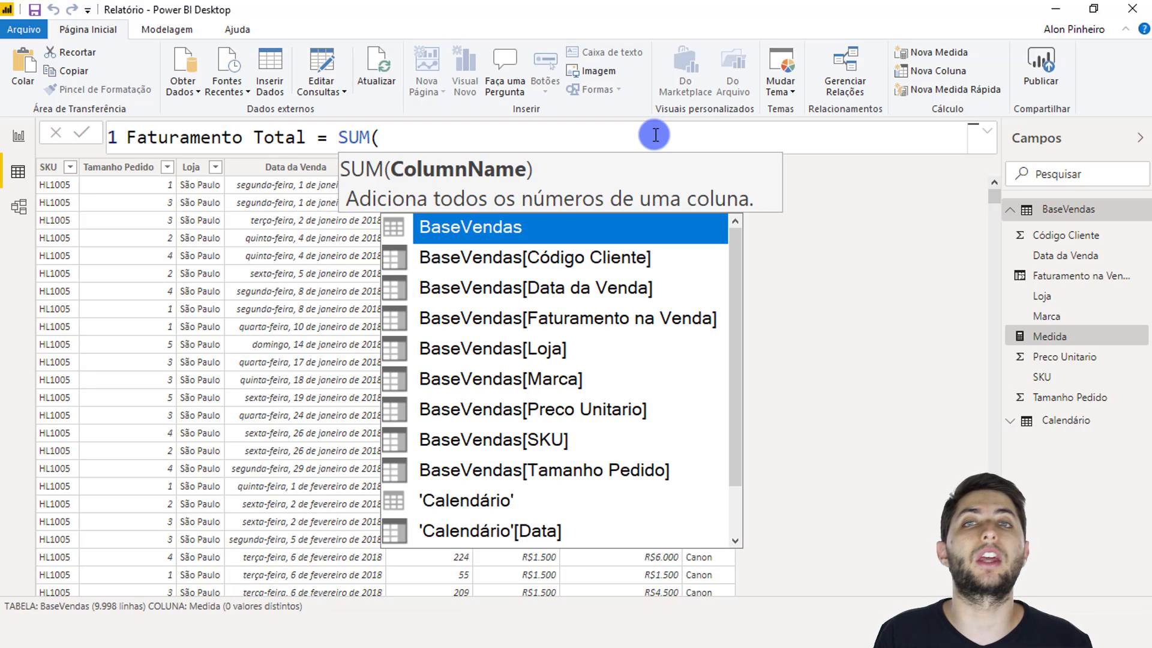
pyautogui.write('fatu')
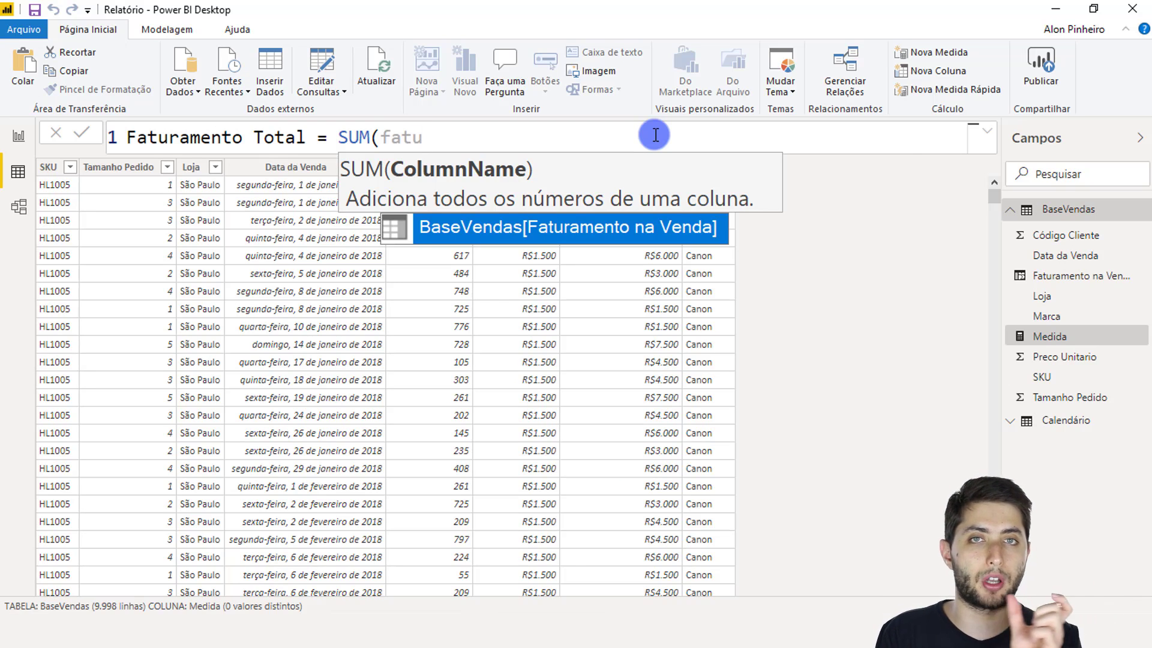
pyautogui.click(634, 225)
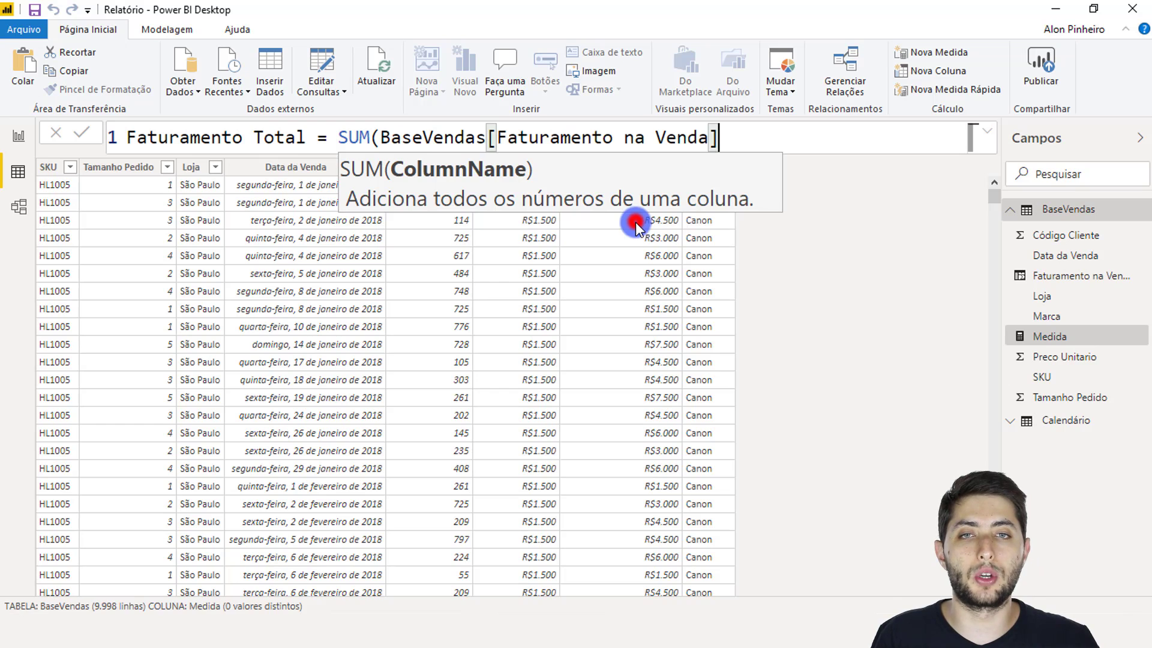
pyautogui.write(')')
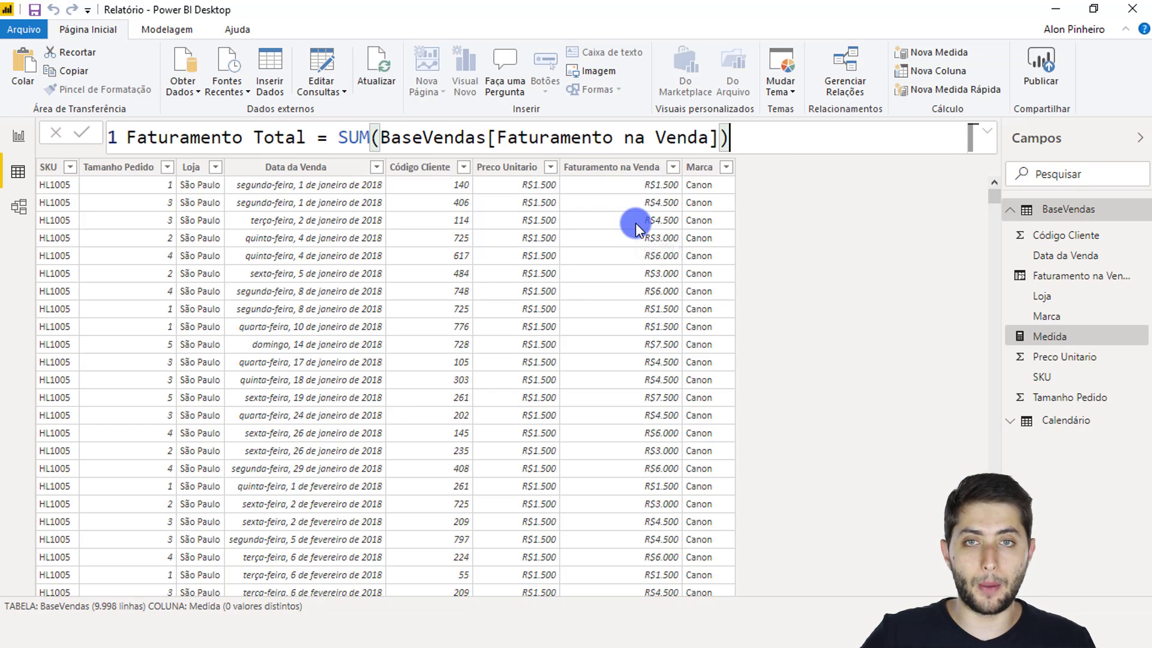
pyautogui.press('Return')
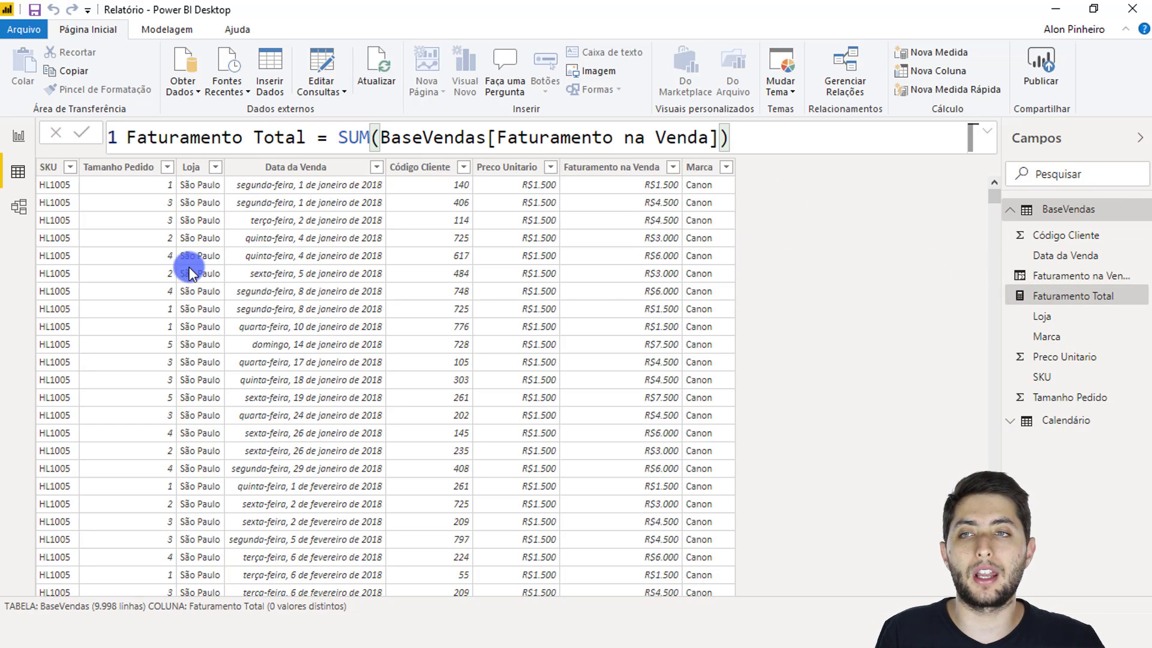
# Add a large line and stacked column chart to the Faturamento report page, using Faturamento Total as its column values.
pyautogui.click(6, 137)
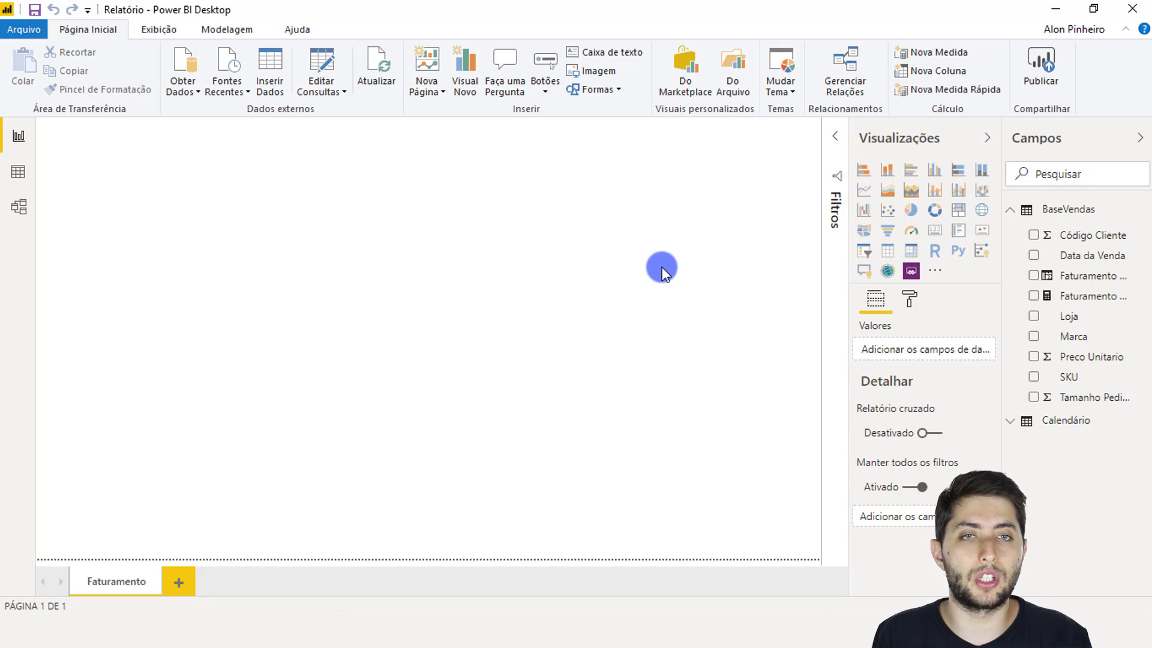
pyautogui.click(942, 193)
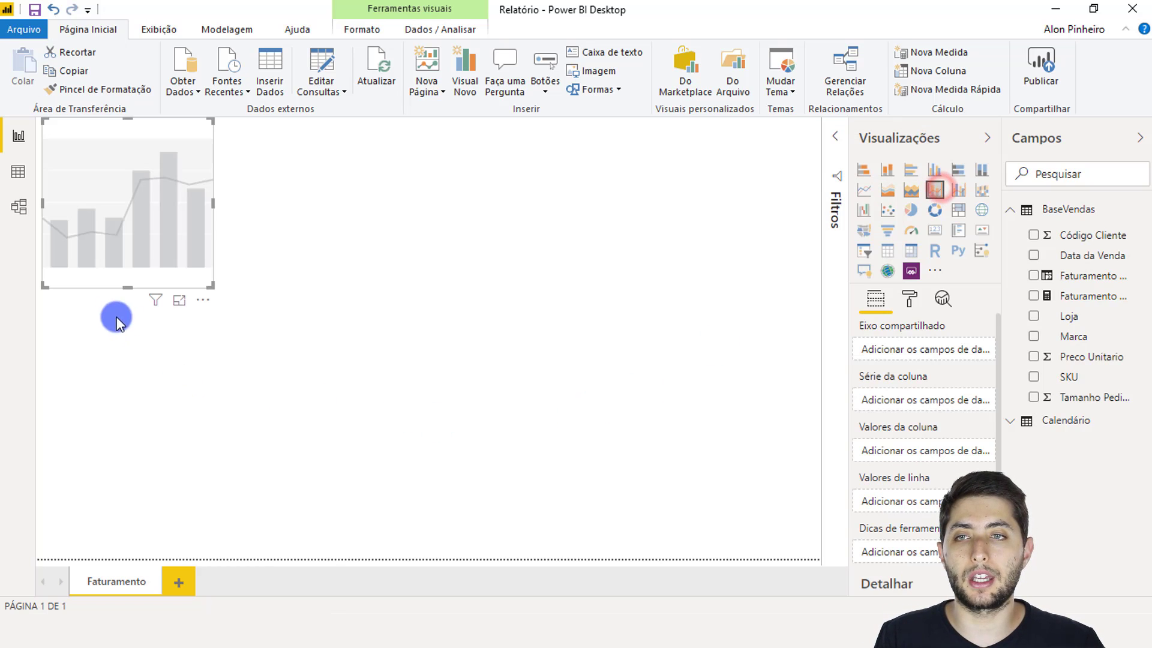
pyautogui.moveTo(119, 206); pyautogui.dragTo(246, 306)
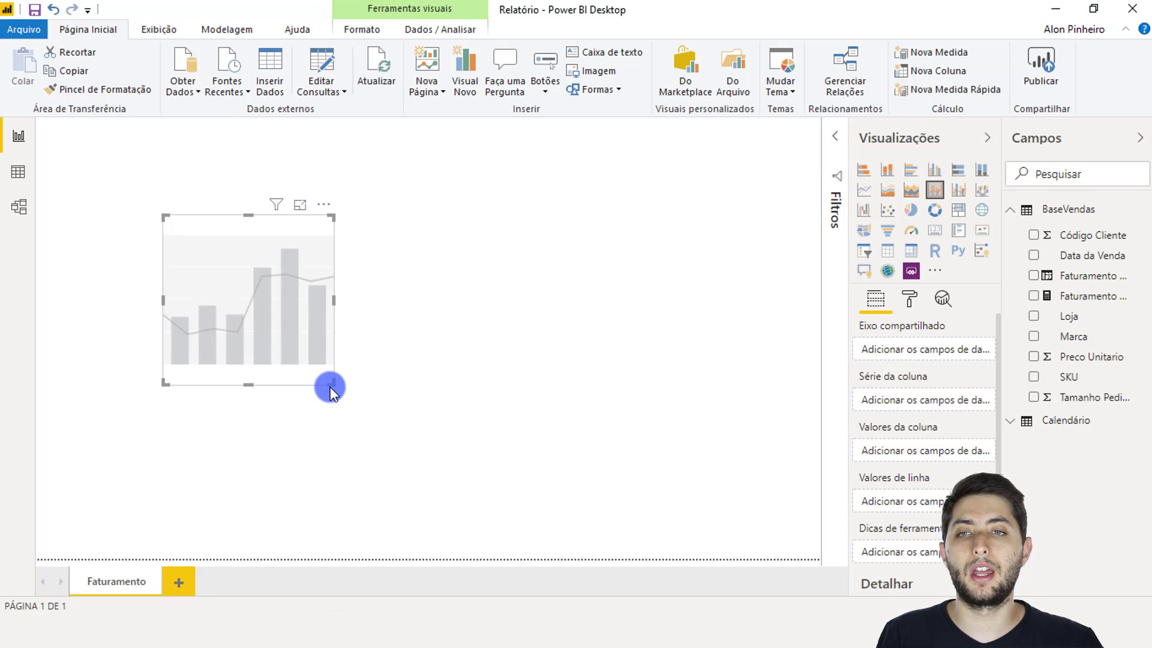
pyautogui.moveTo(329, 379); pyautogui.dragTo(696, 481)
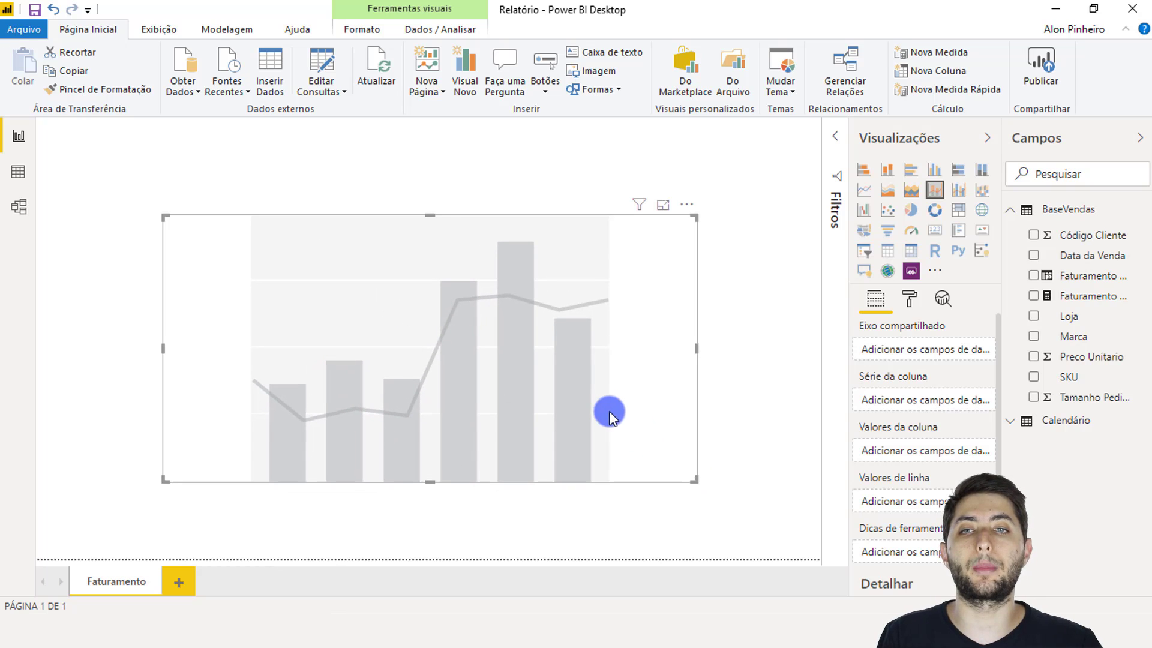
pyautogui.moveTo(610, 412); pyautogui.dragTo(600, 402)
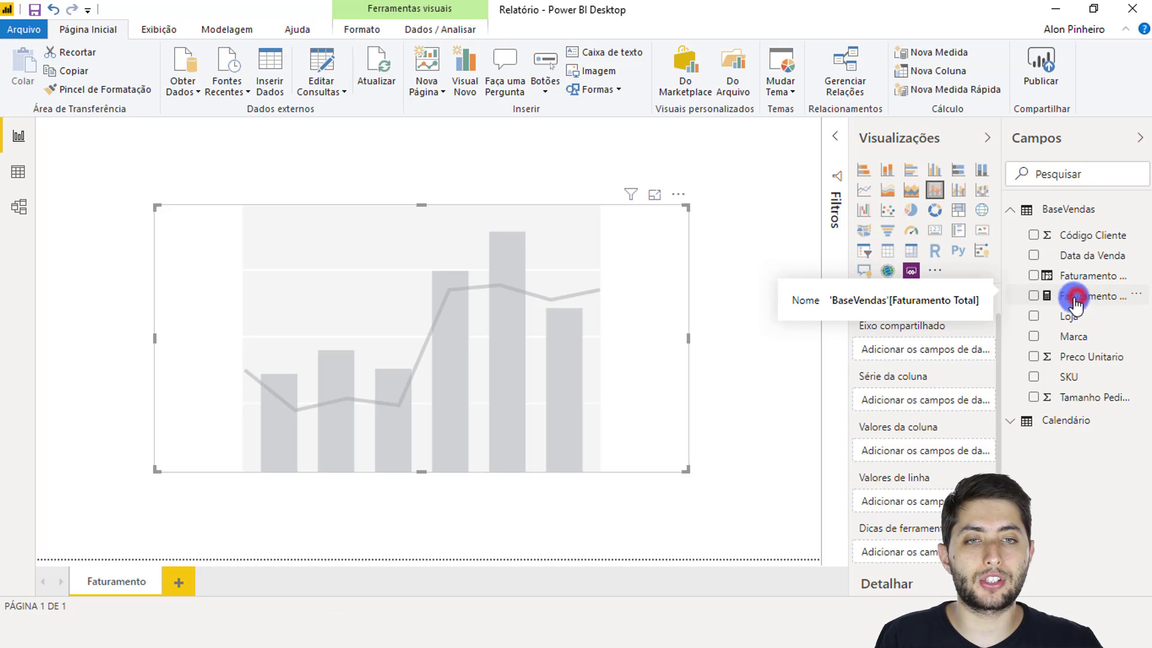
pyautogui.moveTo(1074, 300); pyautogui.dragTo(934, 461)
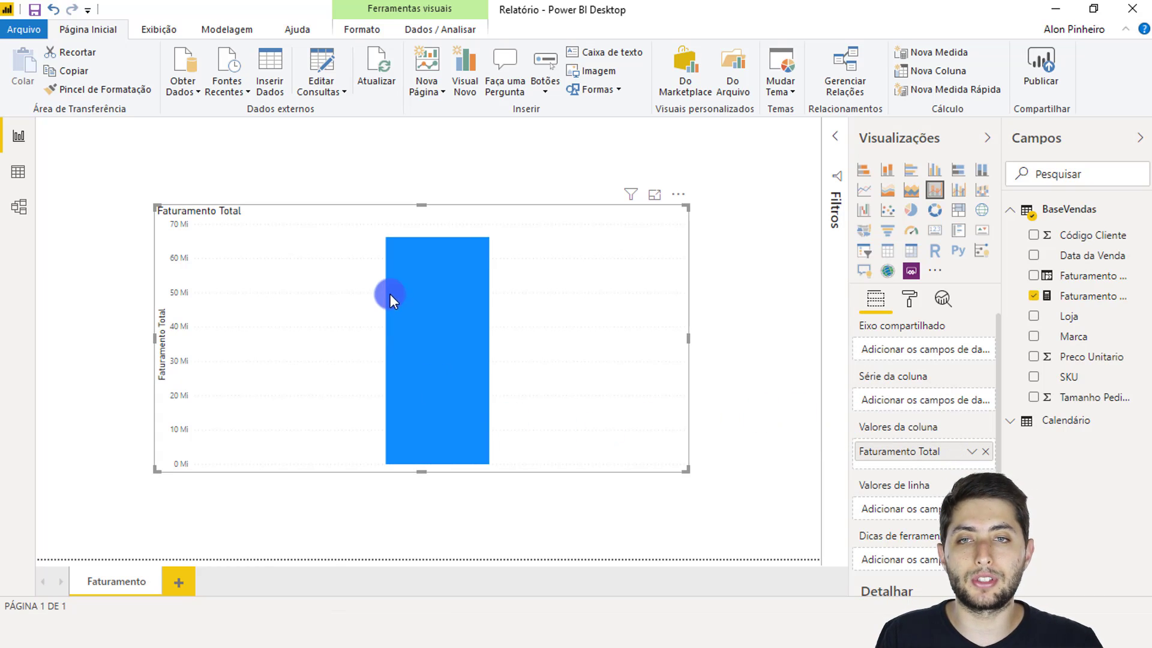
pyautogui.moveTo(413, 310)
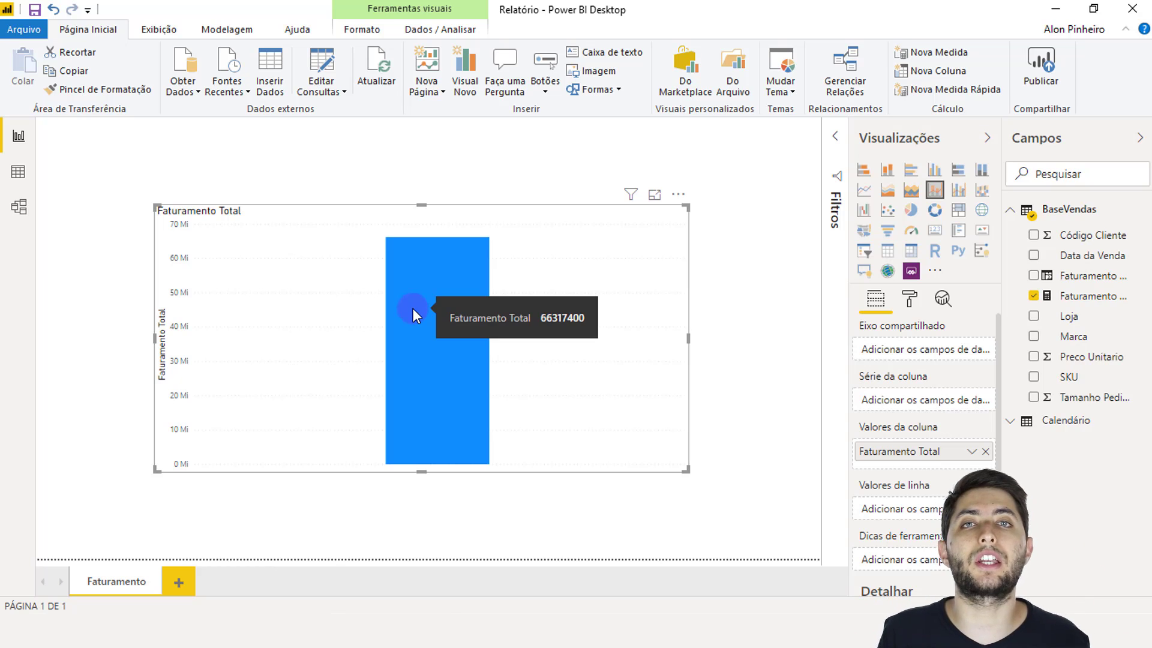
# Review the Calendário table's data, examining its Data, Mês and Nome do Mês columns.
pyautogui.click(1053, 425)
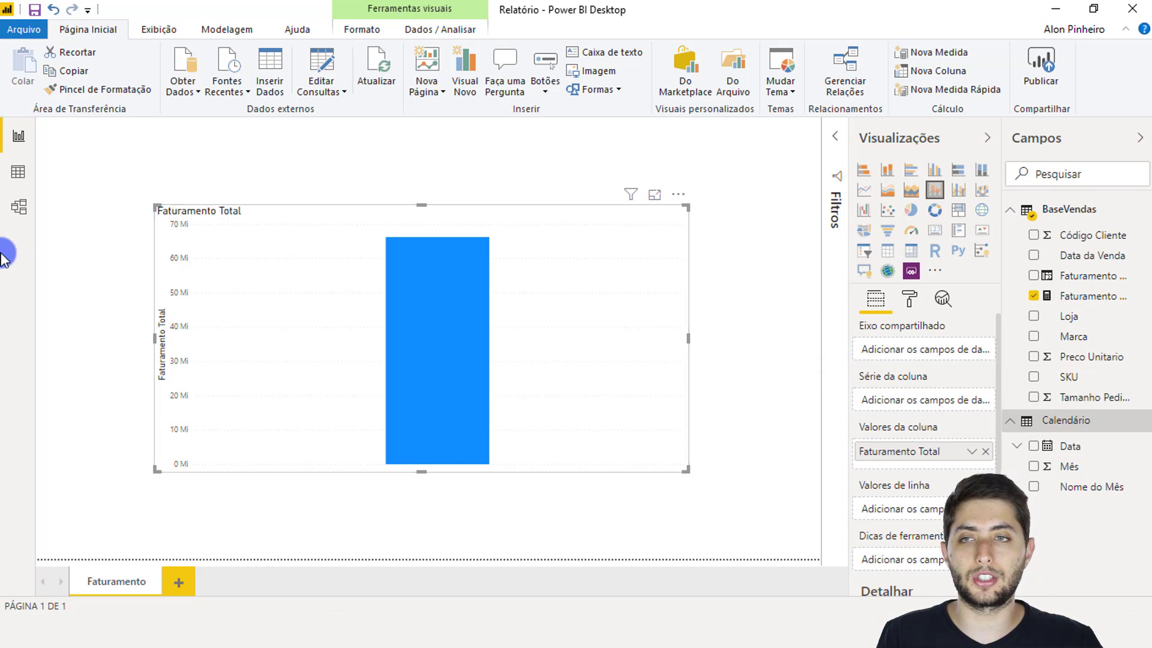
pyautogui.click(16, 171)
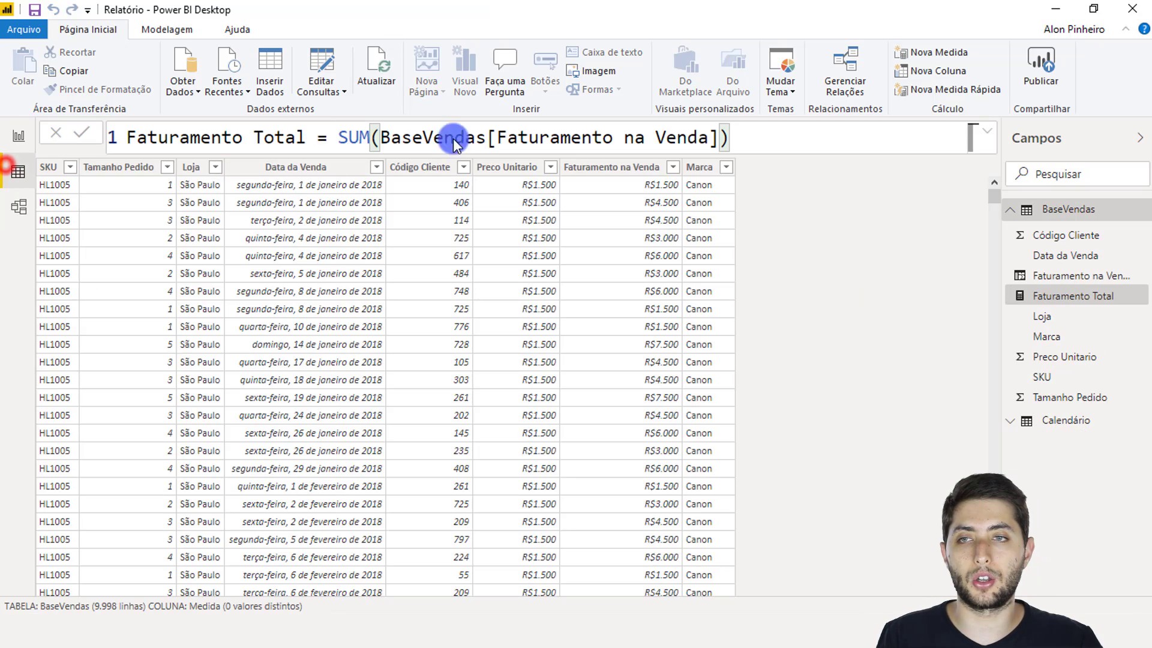
pyautogui.click(1056, 419)
pyautogui.click(99, 168)
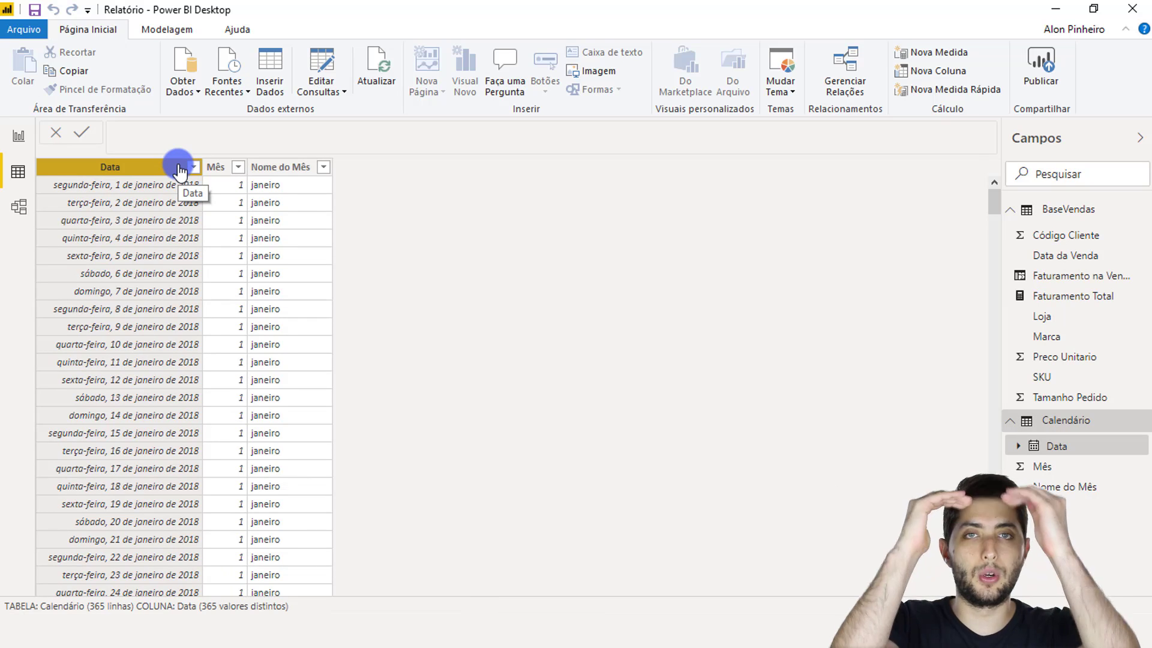
pyautogui.click(215, 166)
pyautogui.click(282, 163)
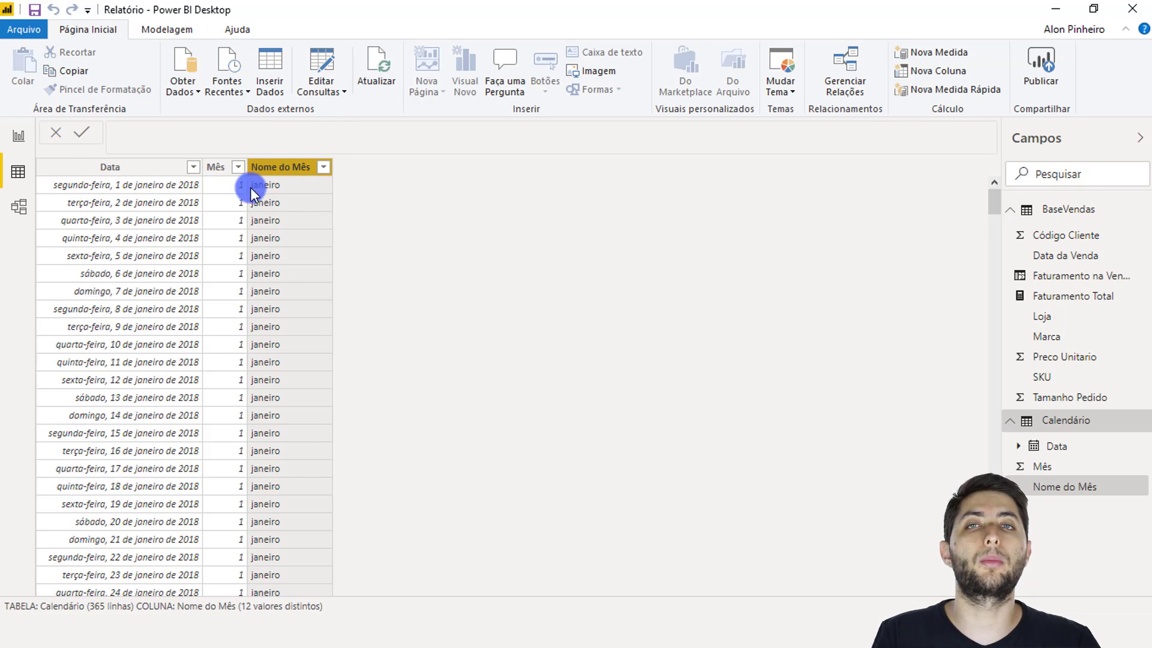
# Set Nome do Mês from Calendário as the chart's shared axis, then enlarge the chart and reposition it on the report page.
pyautogui.click(7, 144)
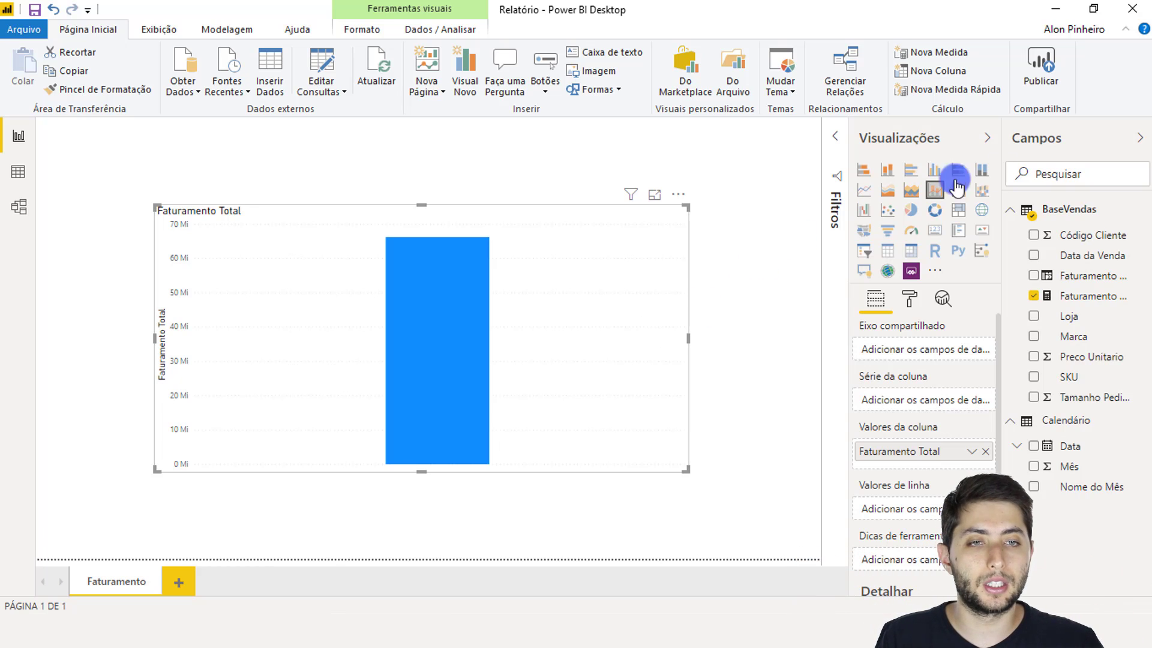
pyautogui.moveTo(1091, 493); pyautogui.dragTo(938, 354)
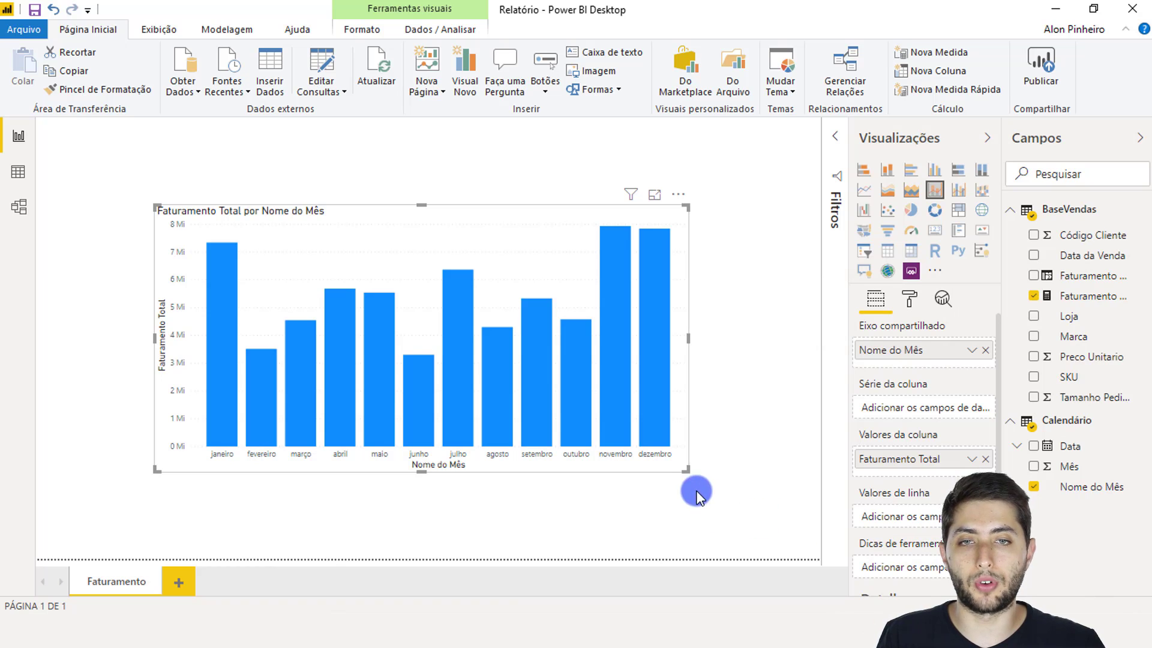
pyautogui.moveTo(686, 471); pyautogui.dragTo(748, 514)
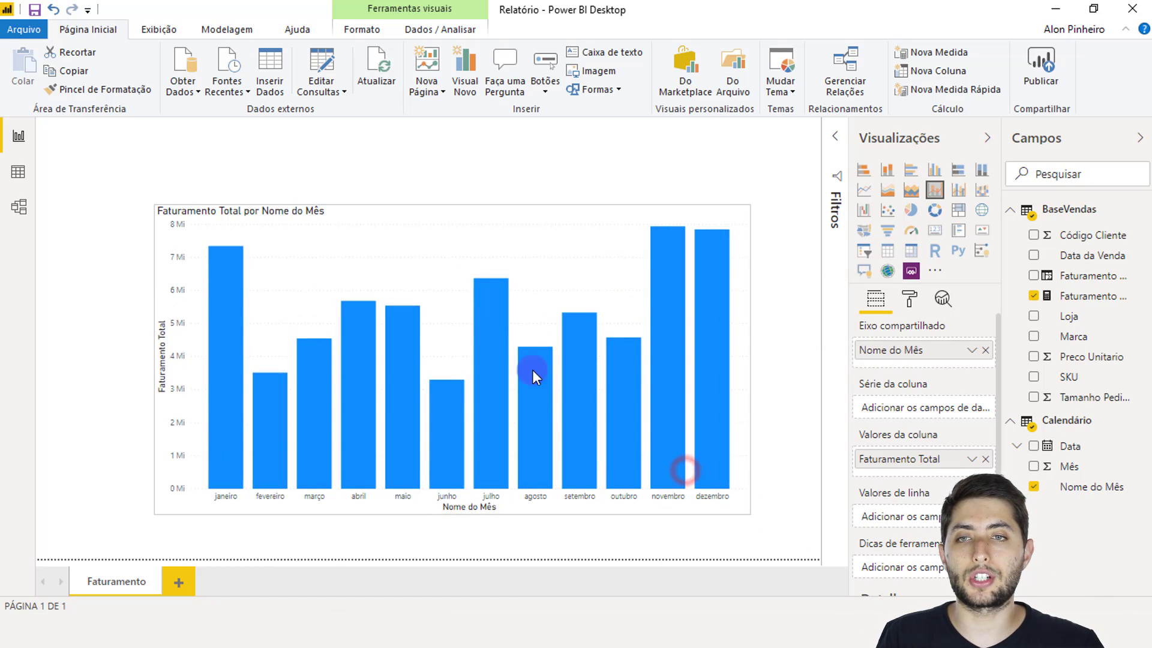
pyautogui.moveTo(390, 258); pyautogui.dragTo(351, 276)
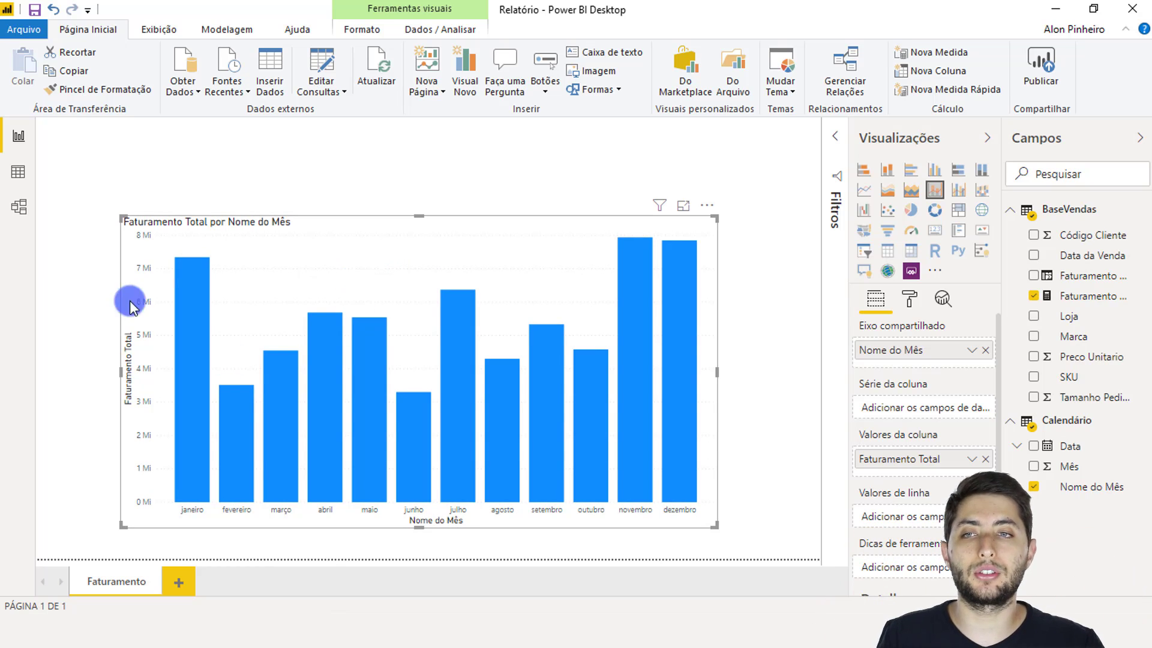
# Widen the chart toward the page's left edge, and start a new what-if parameter named Meta de Faturamento.
pyautogui.moveTo(121, 372); pyautogui.dragTo(83, 373)
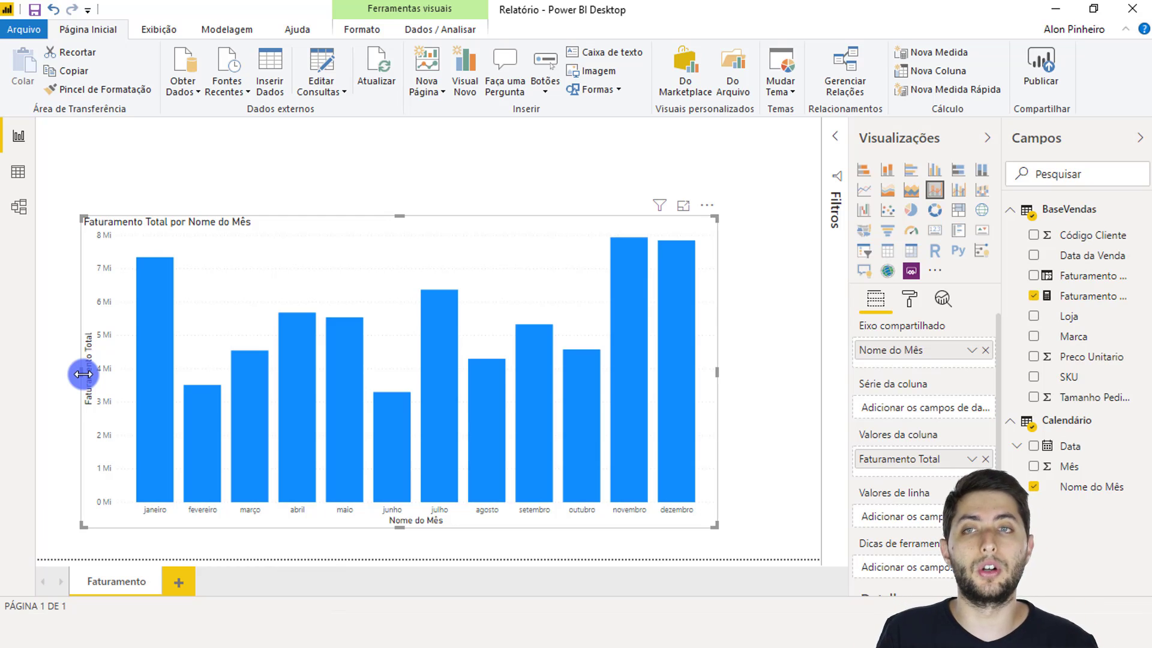
pyautogui.click(209, 32)
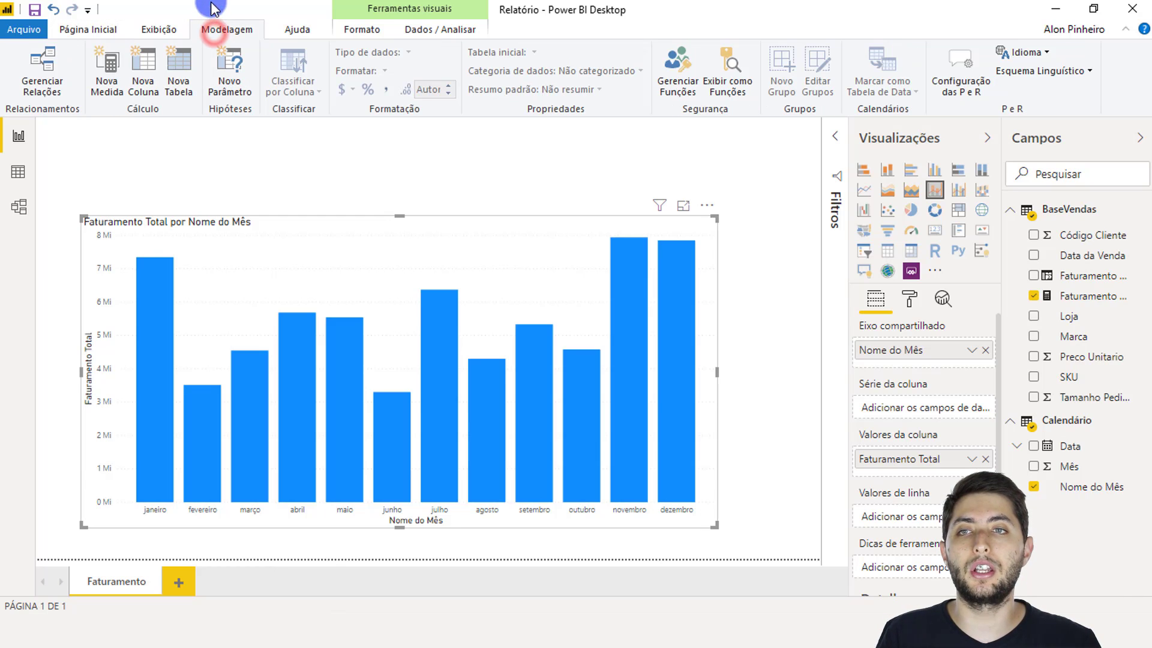
pyautogui.click(230, 69)
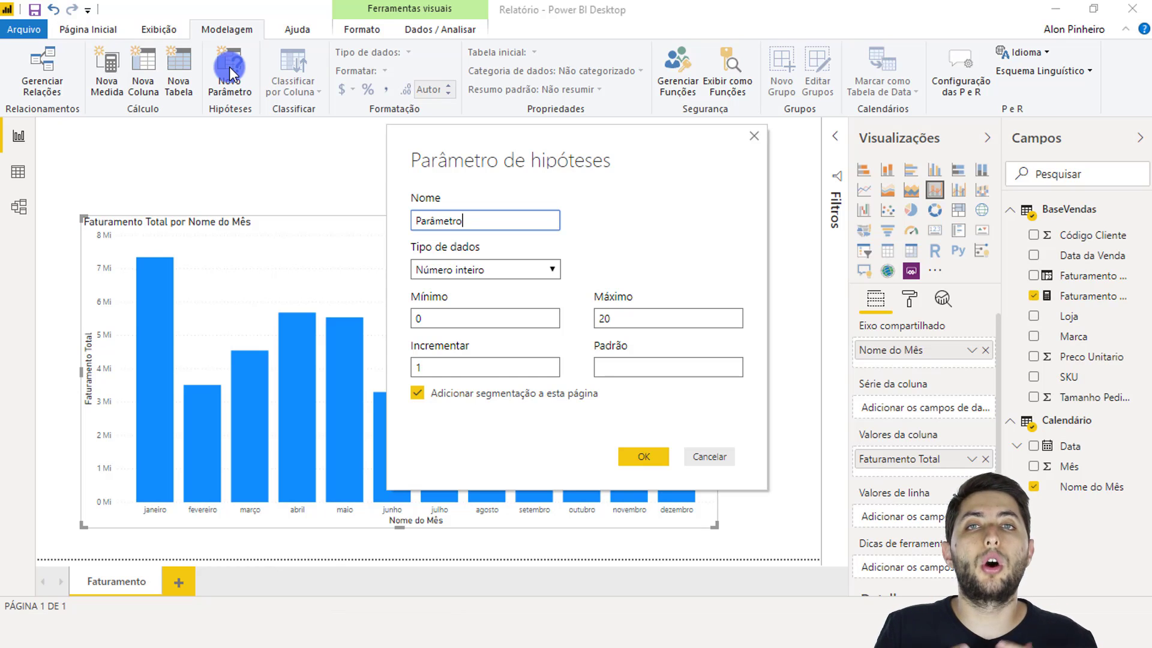
pyautogui.doubleClick(479, 221)
pyautogui.write('Meta')
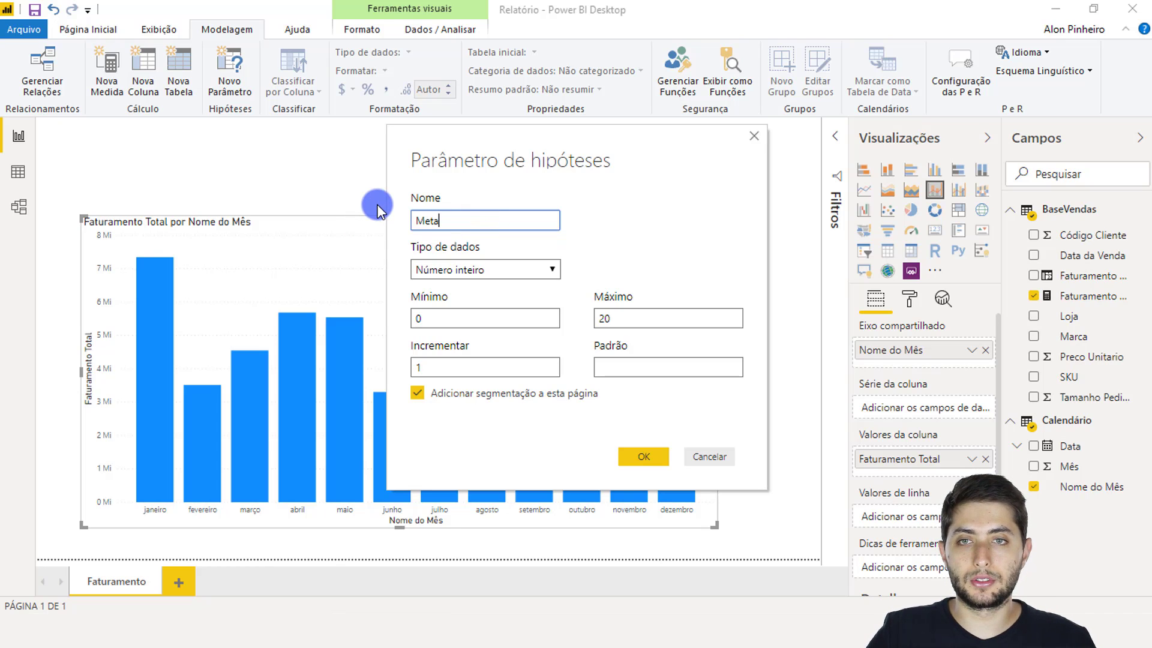
pyautogui.write(' de Fatr')
pyautogui.press('BackSpace')
pyautogui.write('yura')
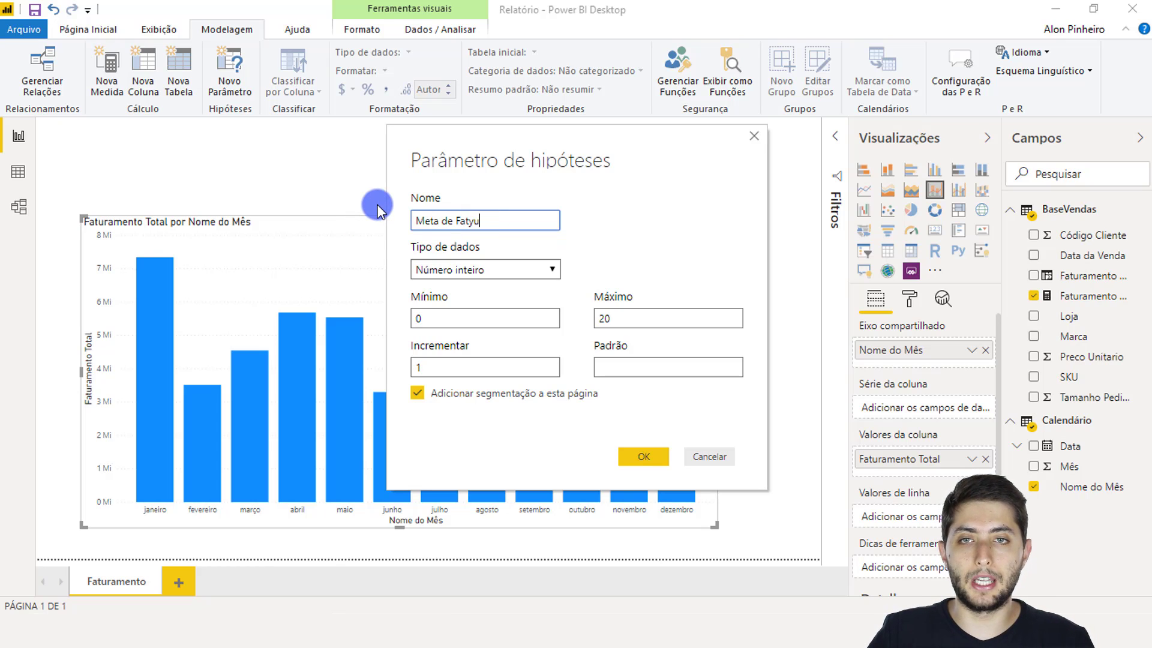
pyautogui.press('BackSpace')
pyautogui.press('BackSpace')
pyautogui.press('BackSpace')
pyautogui.press('BackSpace')
pyautogui.write('nto')
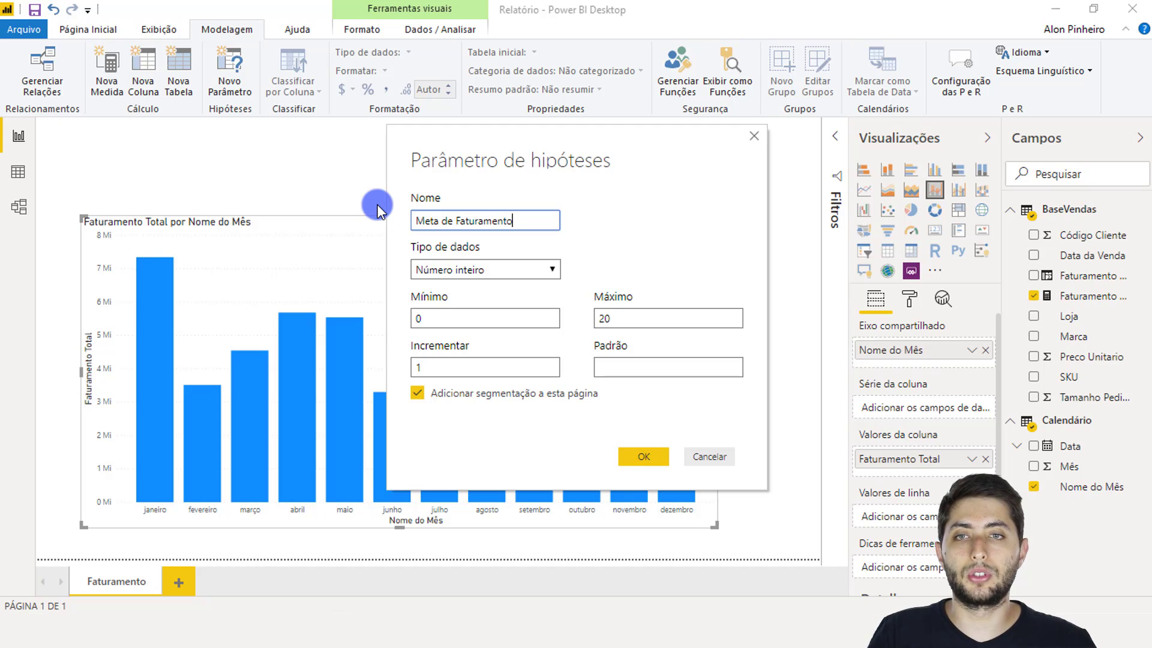
# Keep the parameter's data type as Número inteiro and set its range from 3500000 to 6500000.
pyautogui.click(434, 279)
pyautogui.click(433, 279)
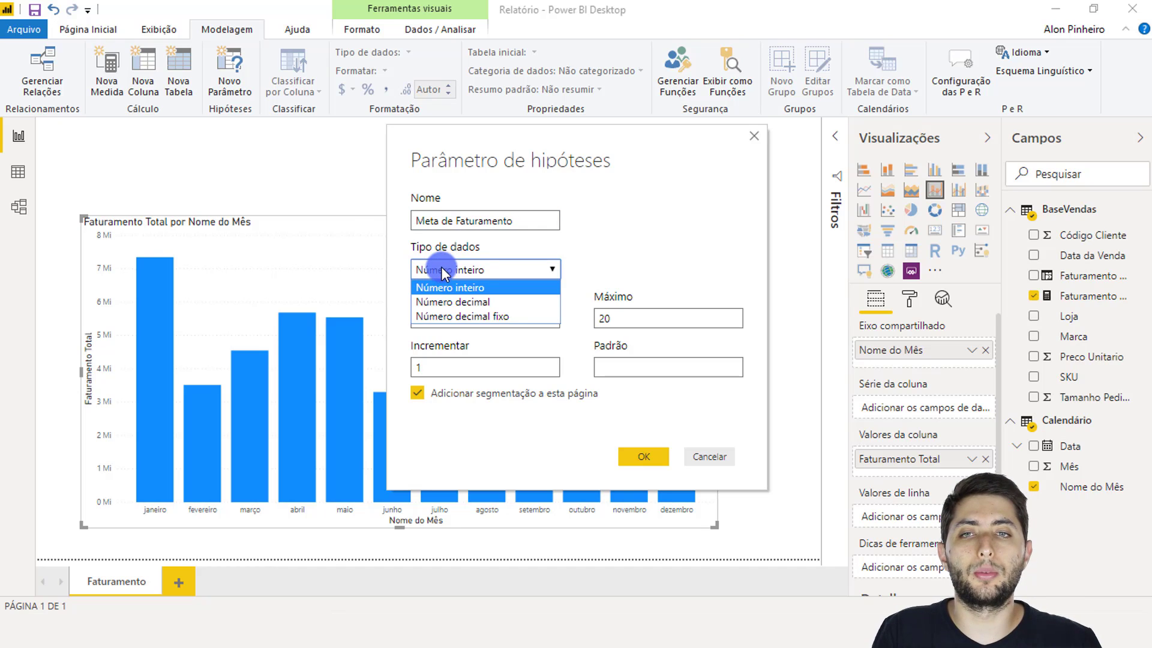
pyautogui.click(442, 269)
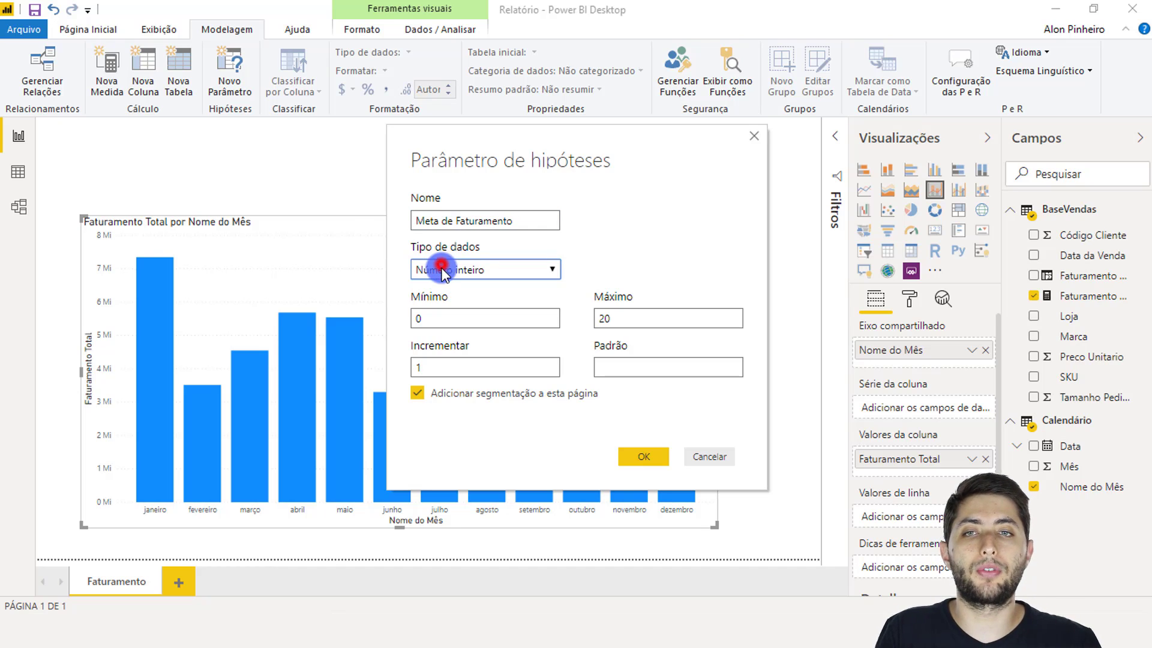
pyautogui.click(456, 317)
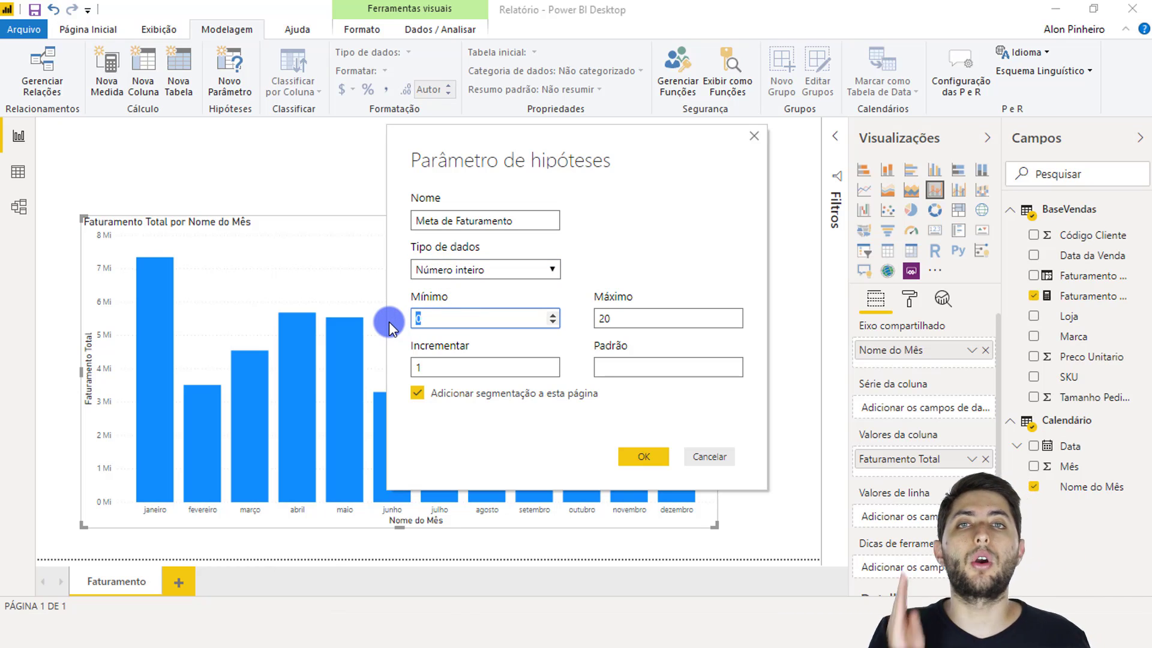
pyautogui.press('BackSpace')
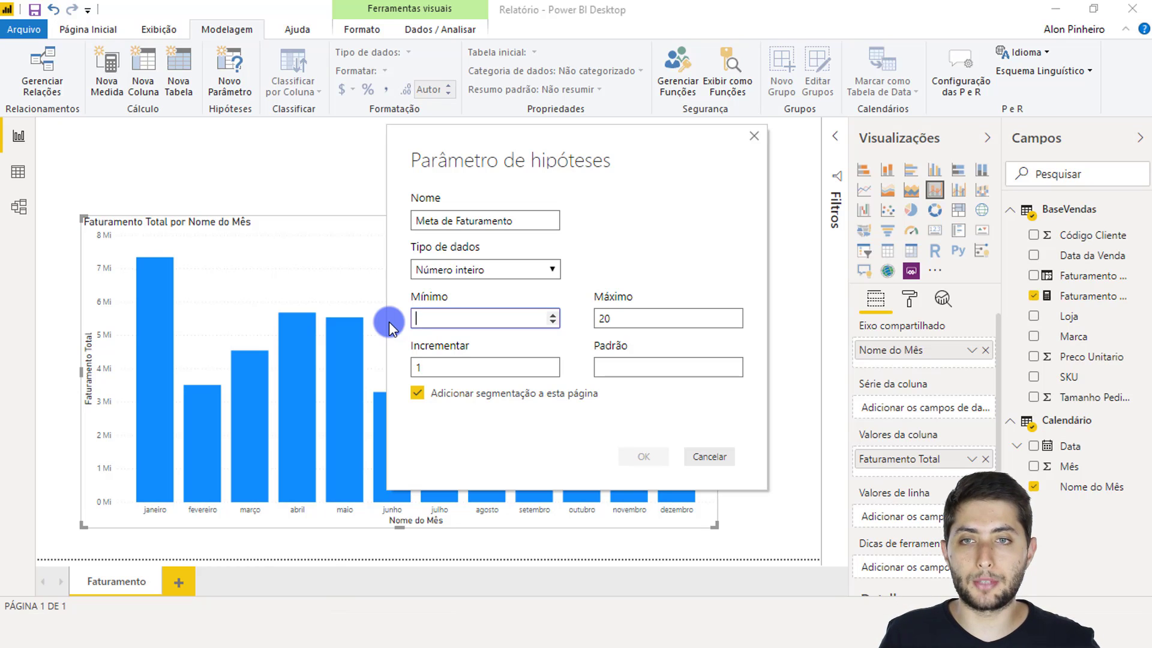
pyautogui.write('3500')
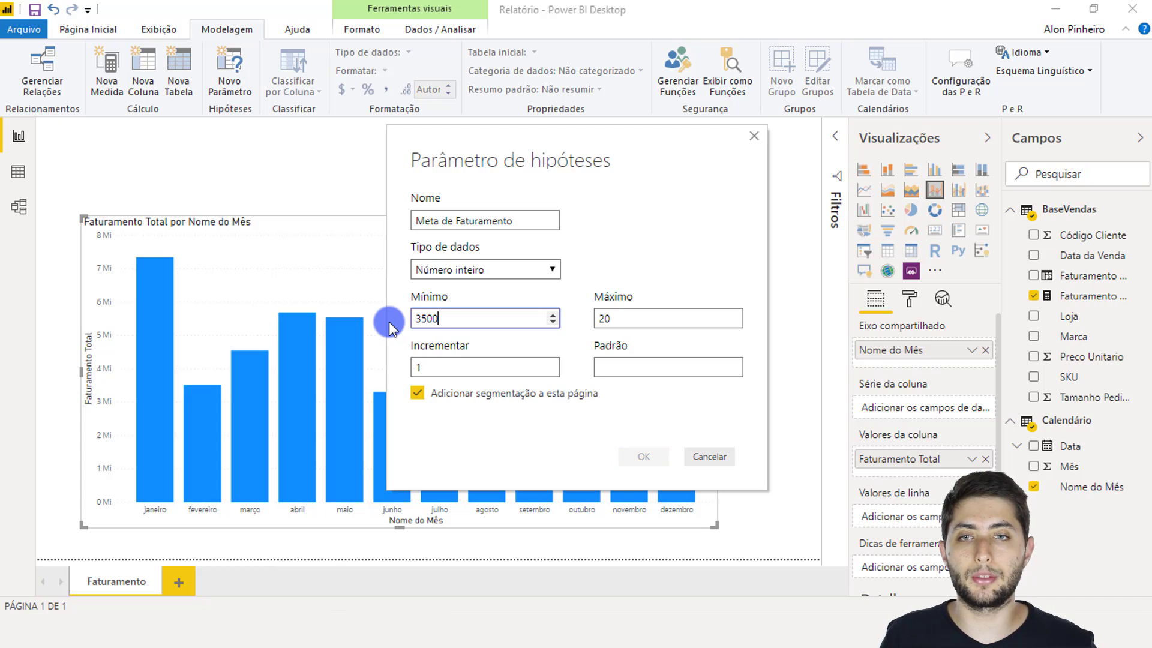
pyautogui.write('000')
pyautogui.click(677, 311)
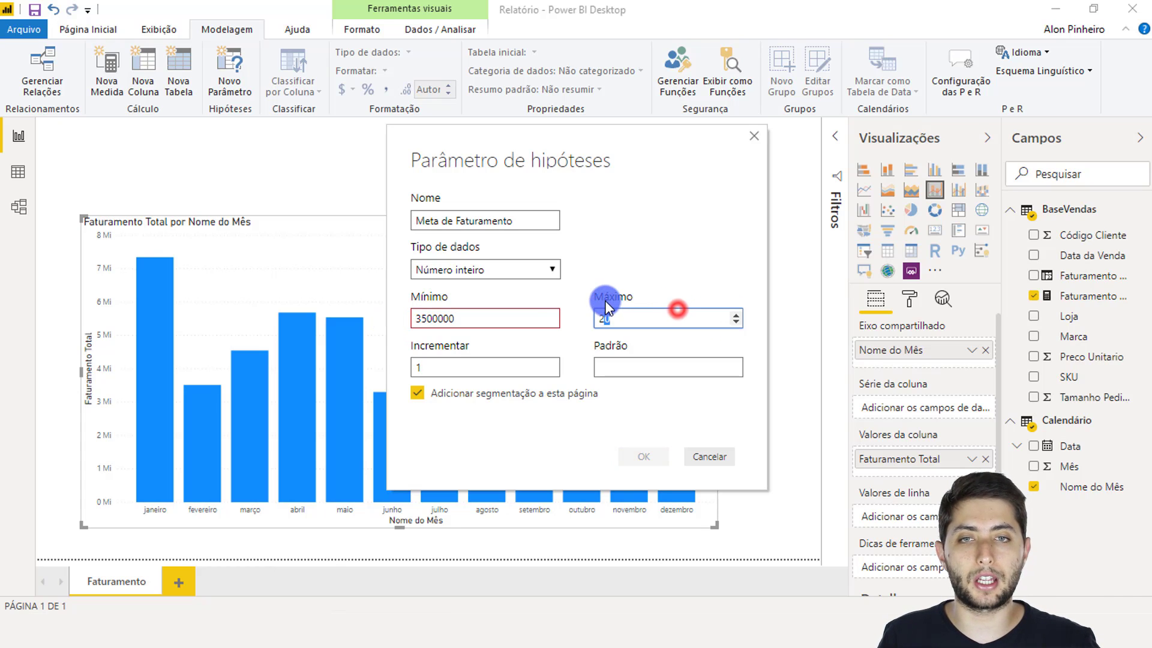
pyautogui.write('6')
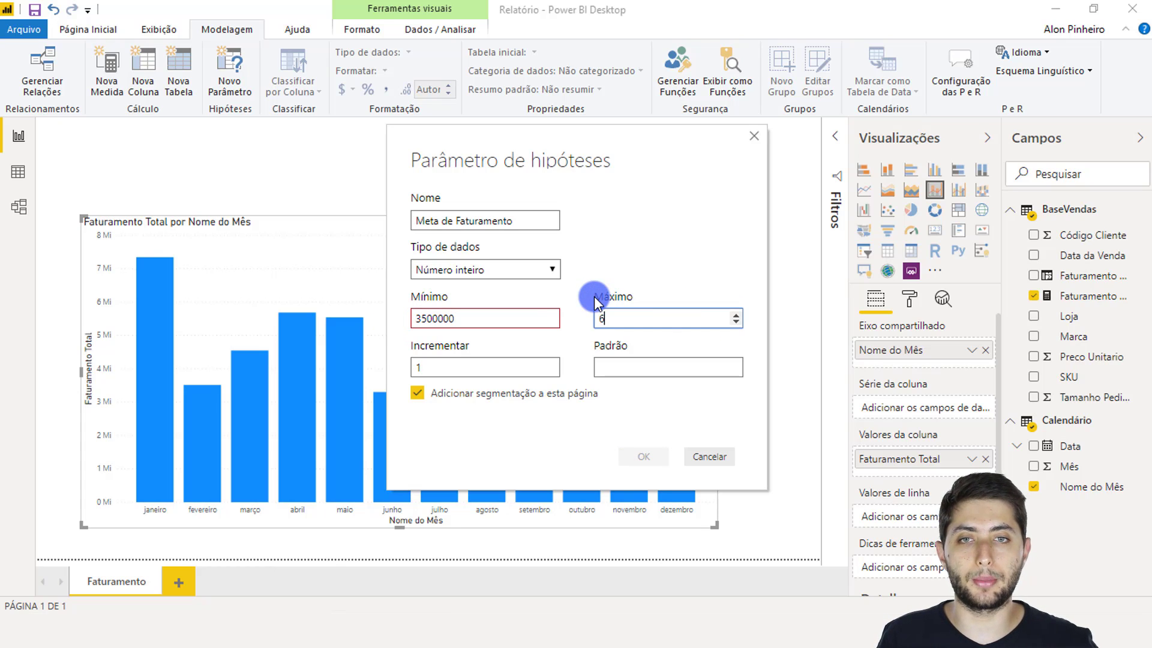
pyautogui.write('500000')
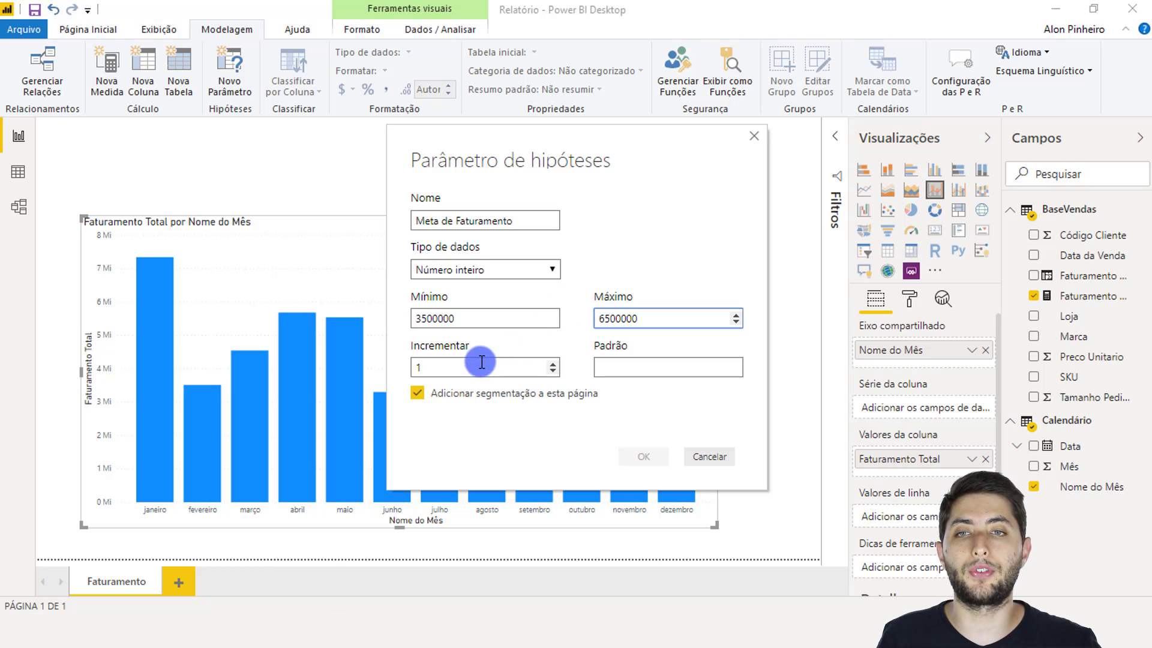
# Set the parameter's increment to 100000 and create it with a slicer on the report page.
pyautogui.click(453, 368)
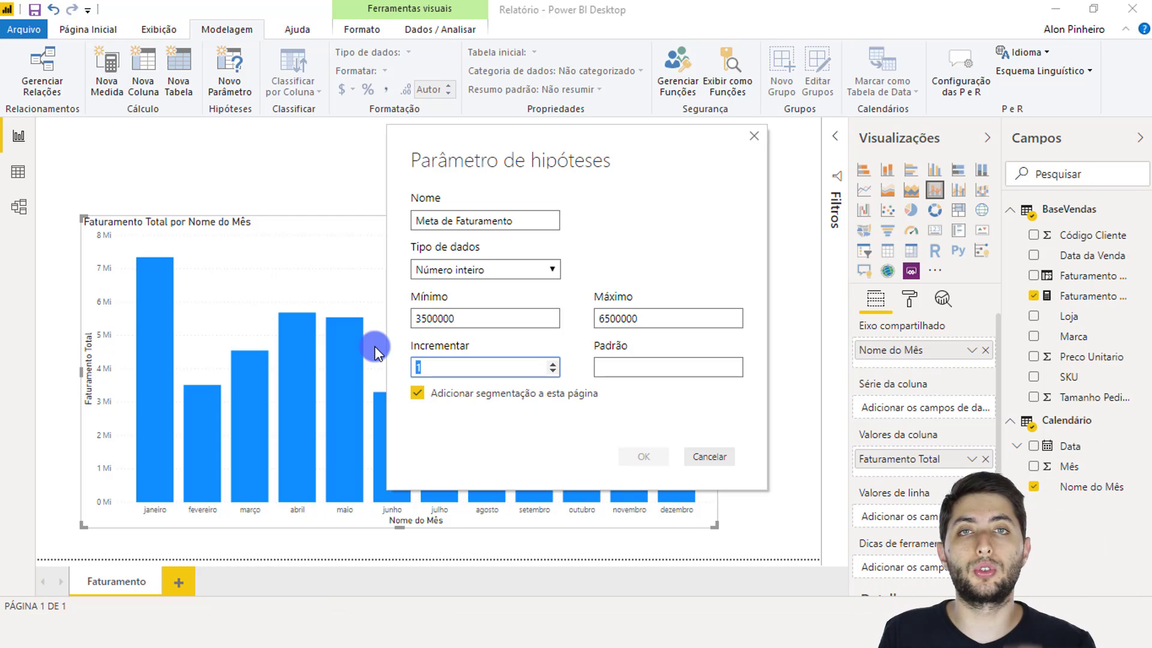
pyautogui.write('10')
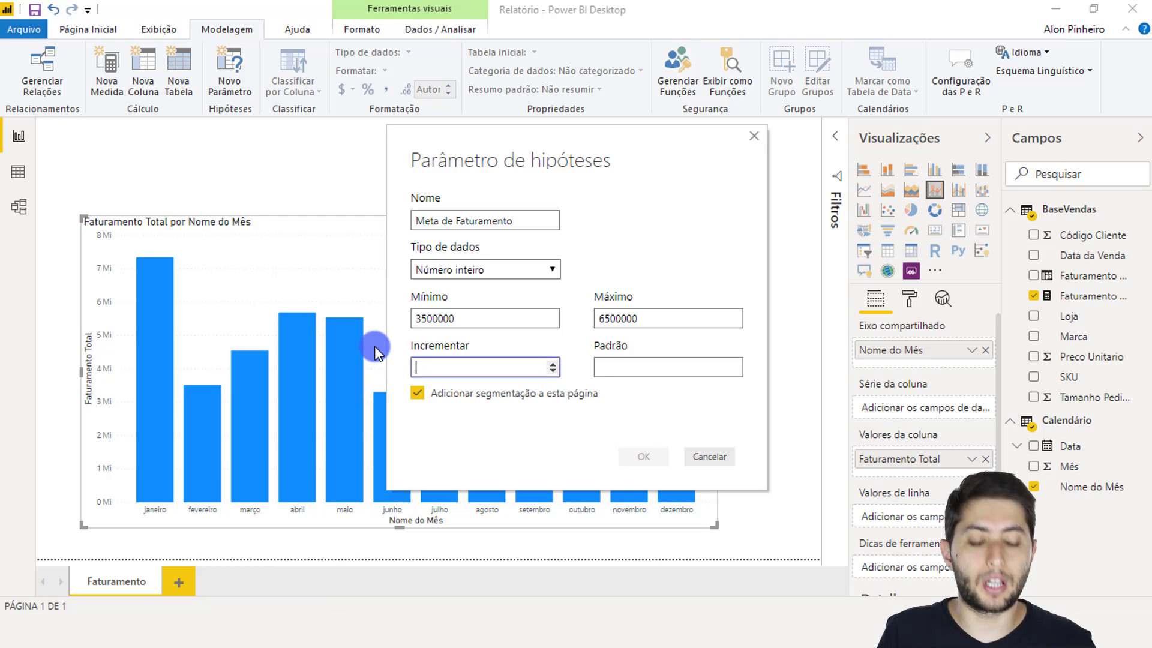
pyautogui.write('0000')
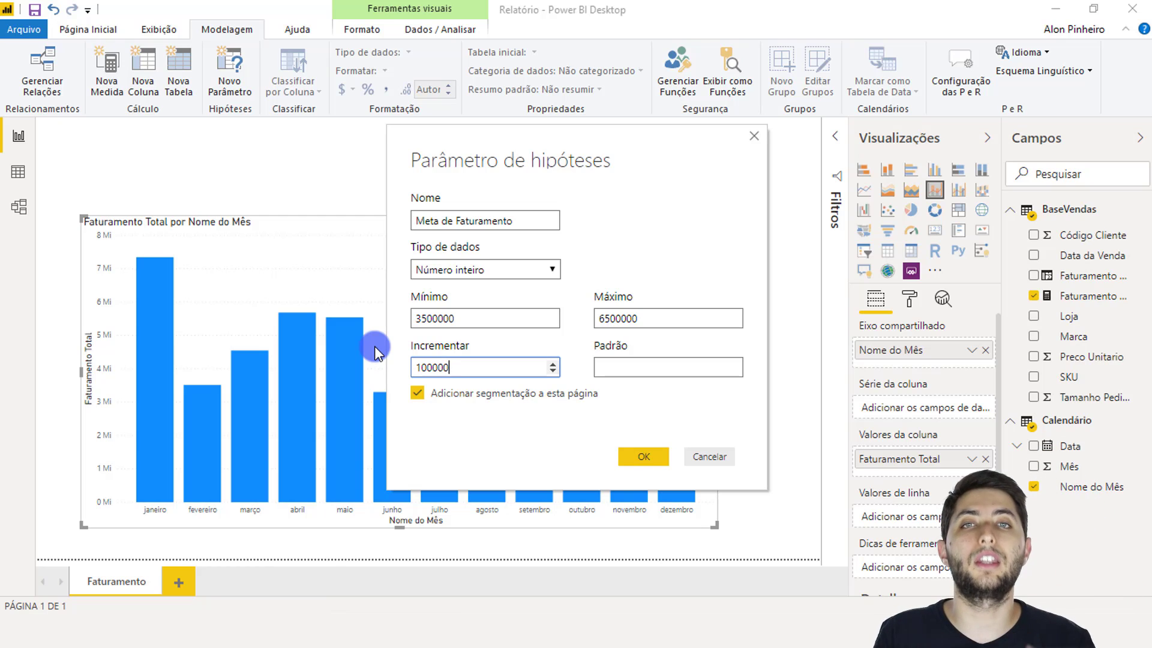
pyautogui.click(633, 456)
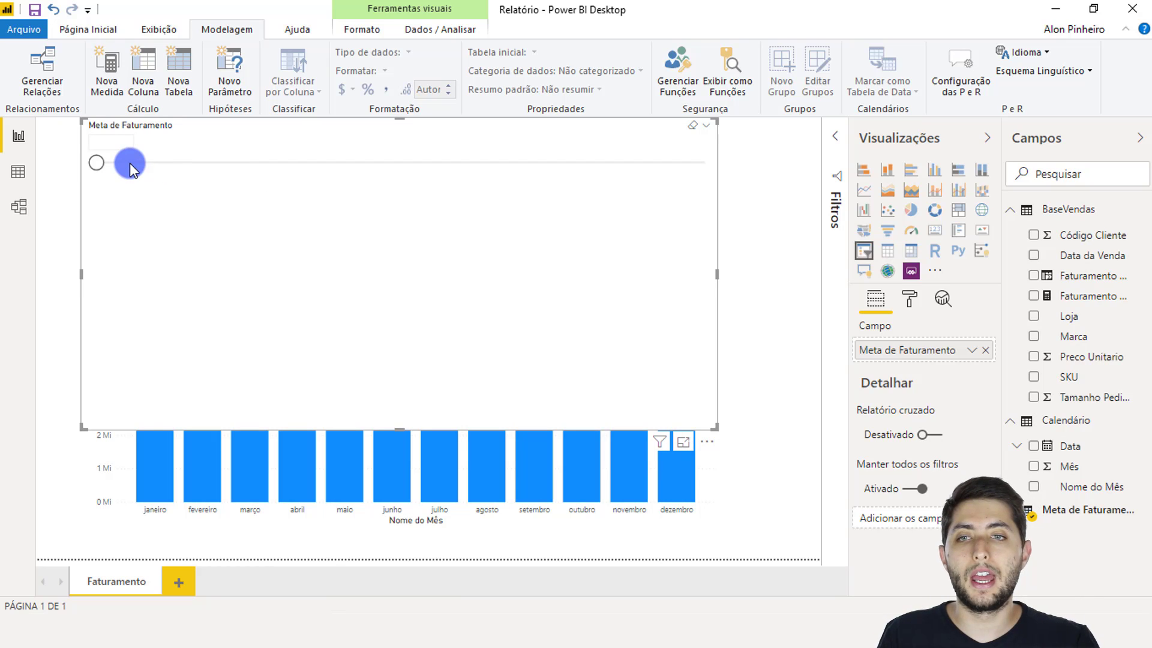
# Shrink the Meta de Faturamento slicer's height to fit above the chart, and set its value to 3700000.
pyautogui.moveTo(405, 423); pyautogui.dragTo(369, 200)
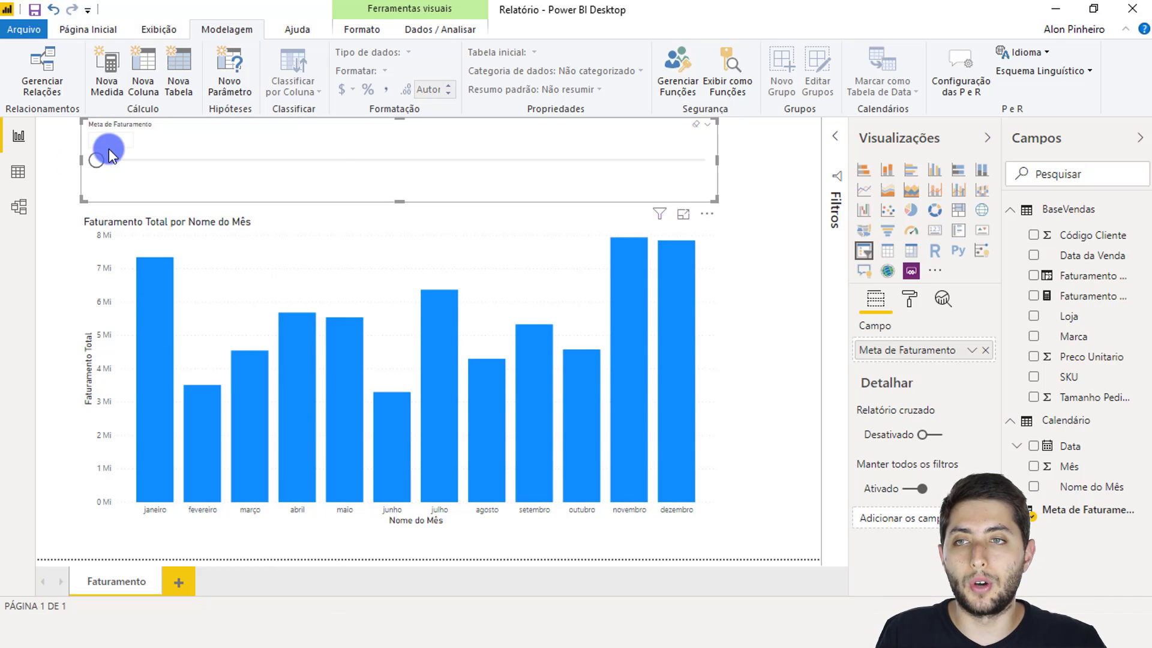
pyautogui.moveTo(99, 159); pyautogui.dragTo(117, 160)
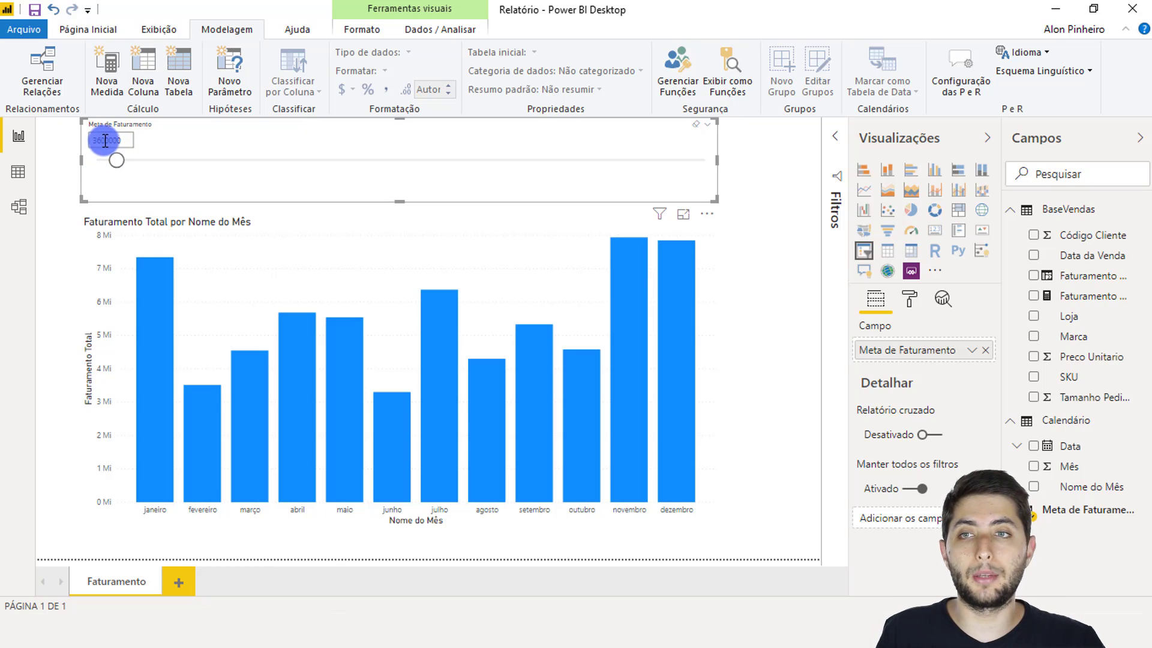
pyautogui.moveTo(105, 140); pyautogui.dragTo(127, 160)
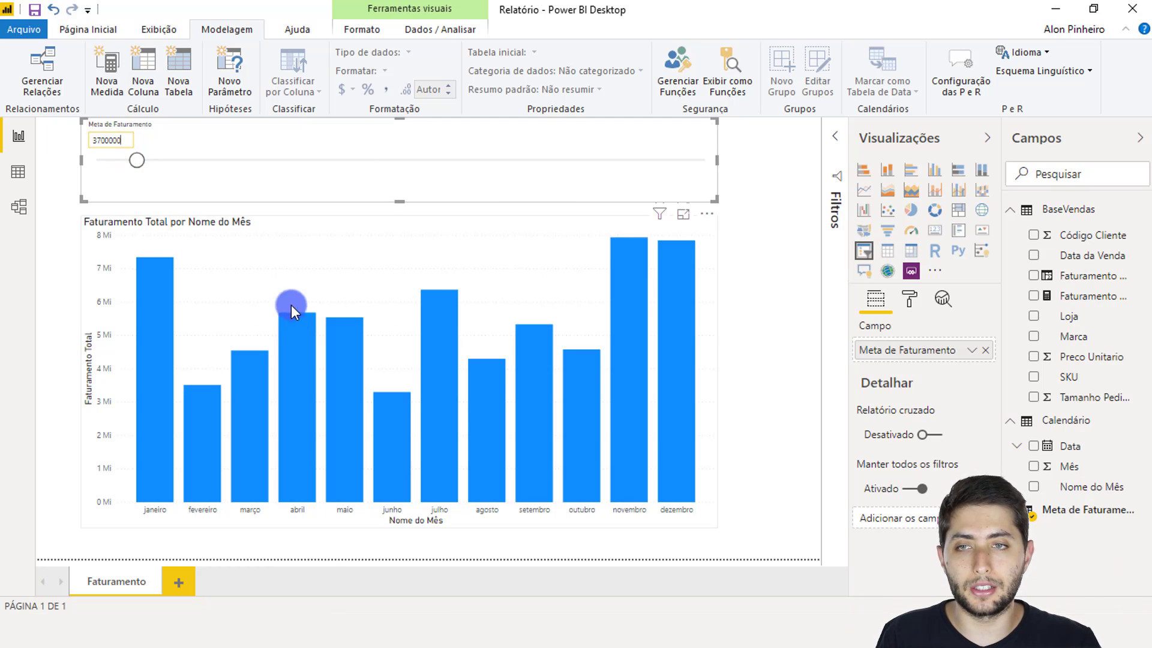
pyautogui.click(217, 139)
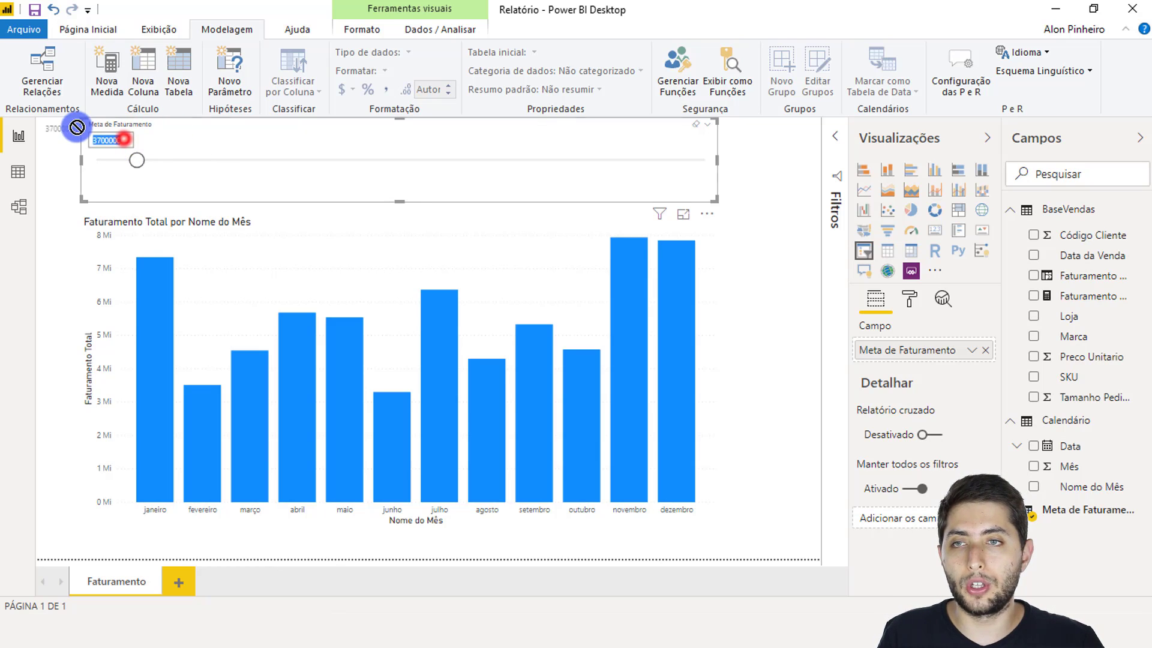
pyautogui.click(99, 133)
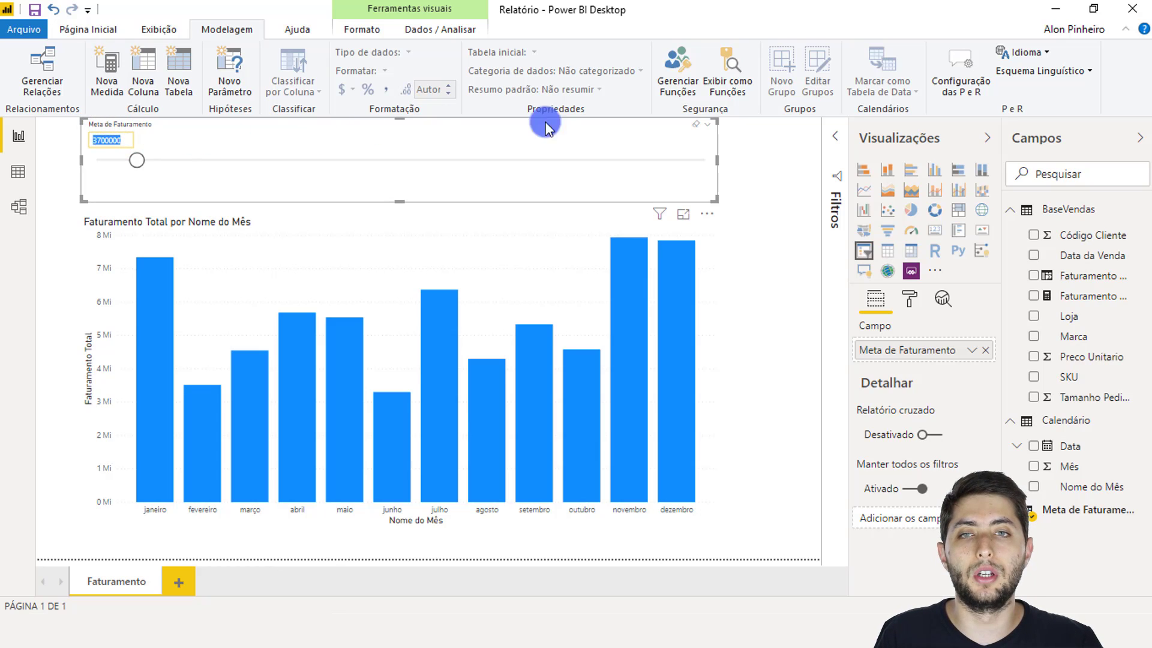
# Turn off the slicer's header and set the text size of its numeric input to 16 pt.
pyautogui.click(909, 300)
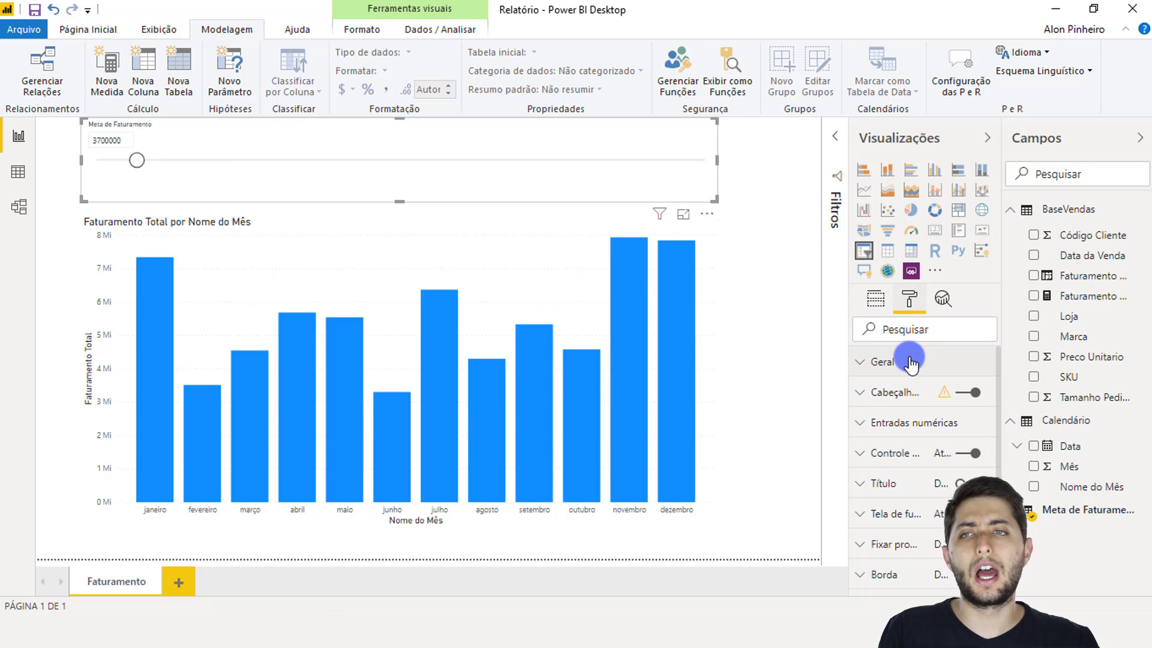
pyautogui.click(959, 393)
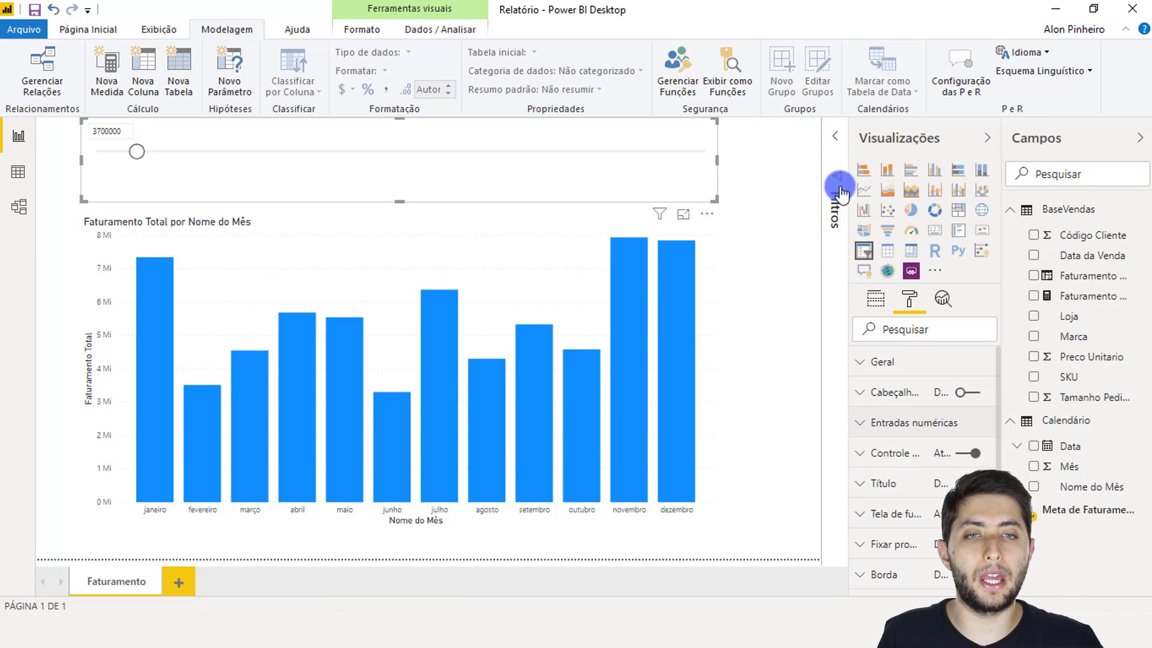
pyautogui.click(886, 423)
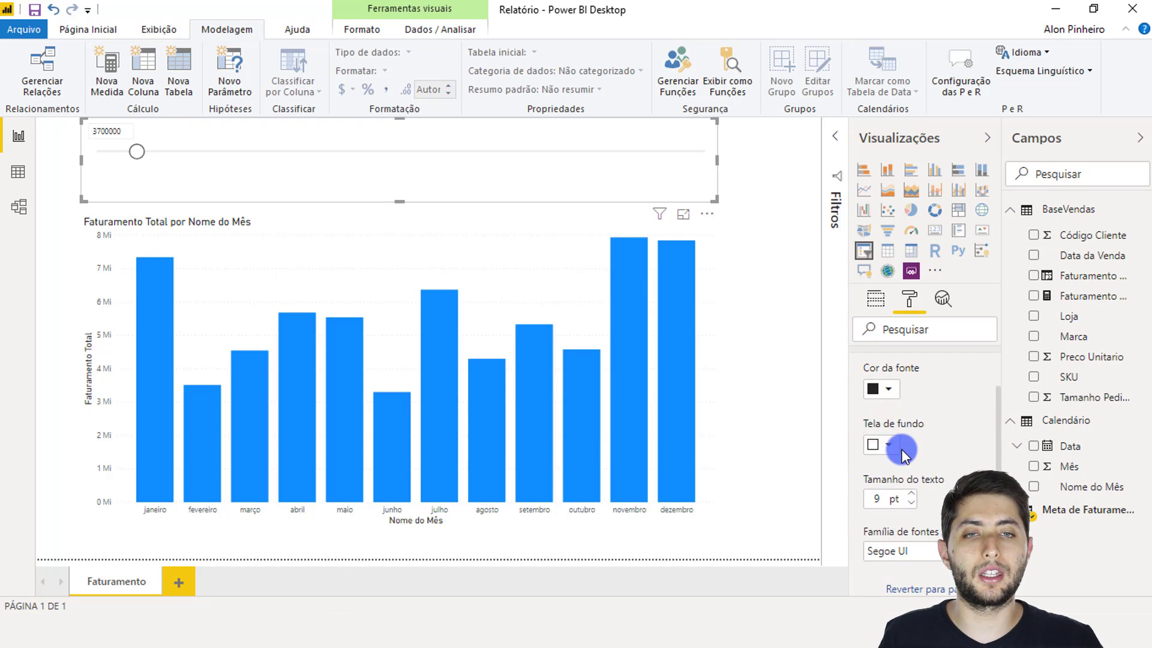
pyautogui.scroll(-1, 902, 450)
pyautogui.click(914, 409)
pyautogui.click(913, 409)
pyautogui.click(913, 409)
pyautogui.click(913, 409)
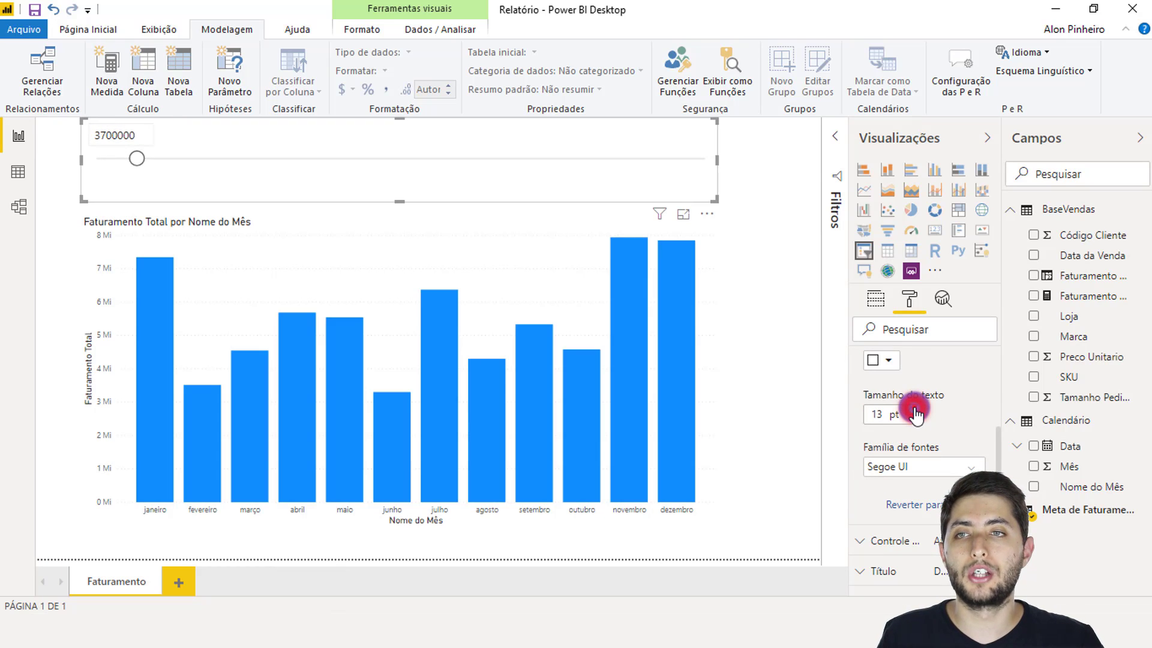
pyautogui.click(914, 409)
pyautogui.click(913, 409)
pyautogui.click(913, 409)
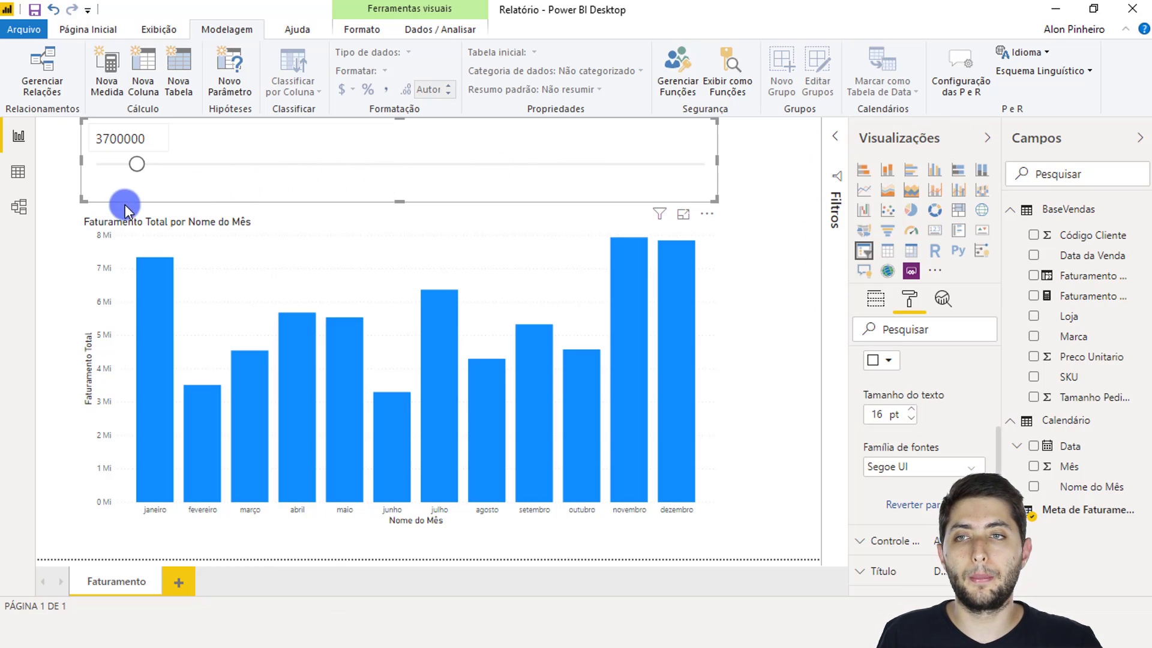
pyautogui.moveTo(138, 166)
pyautogui.mouseDown()
pyautogui.moveTo(176, 168)
pyautogui.moveTo(147, 161)
pyautogui.mouseUp()
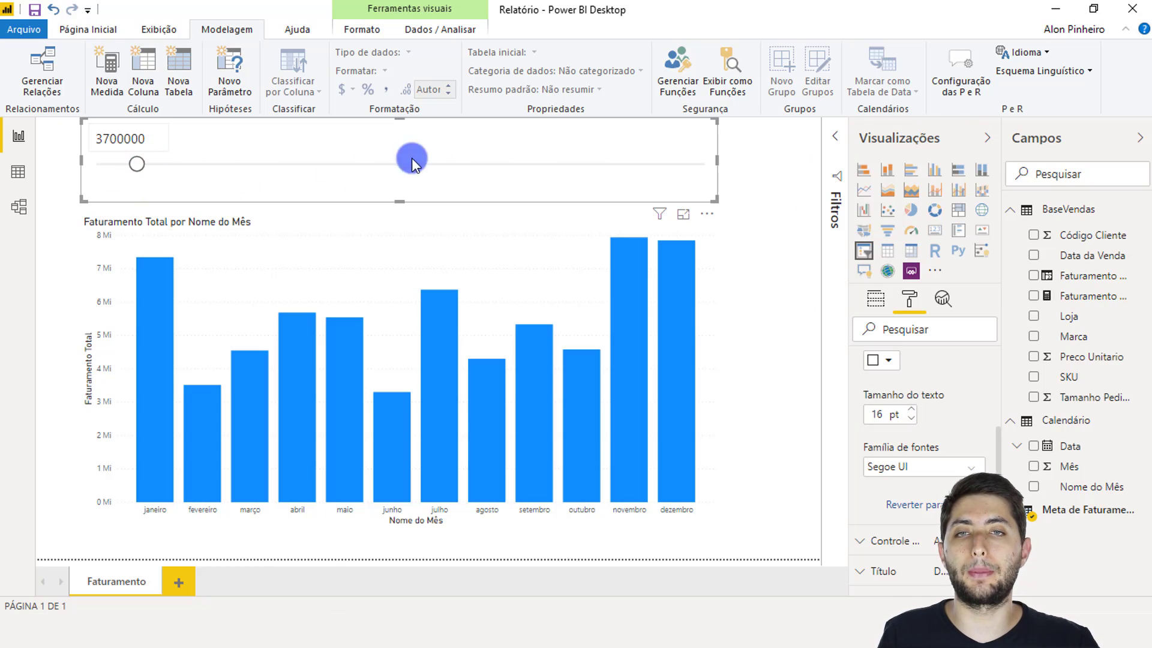
pyautogui.click(735, 144)
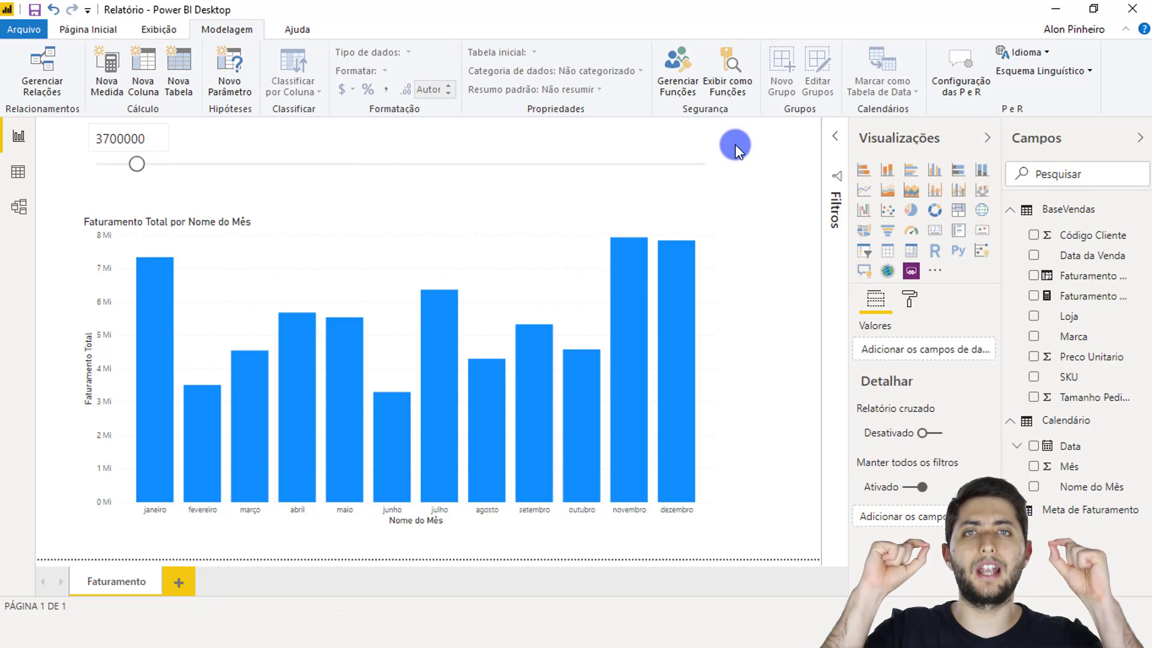
pyautogui.click(645, 144)
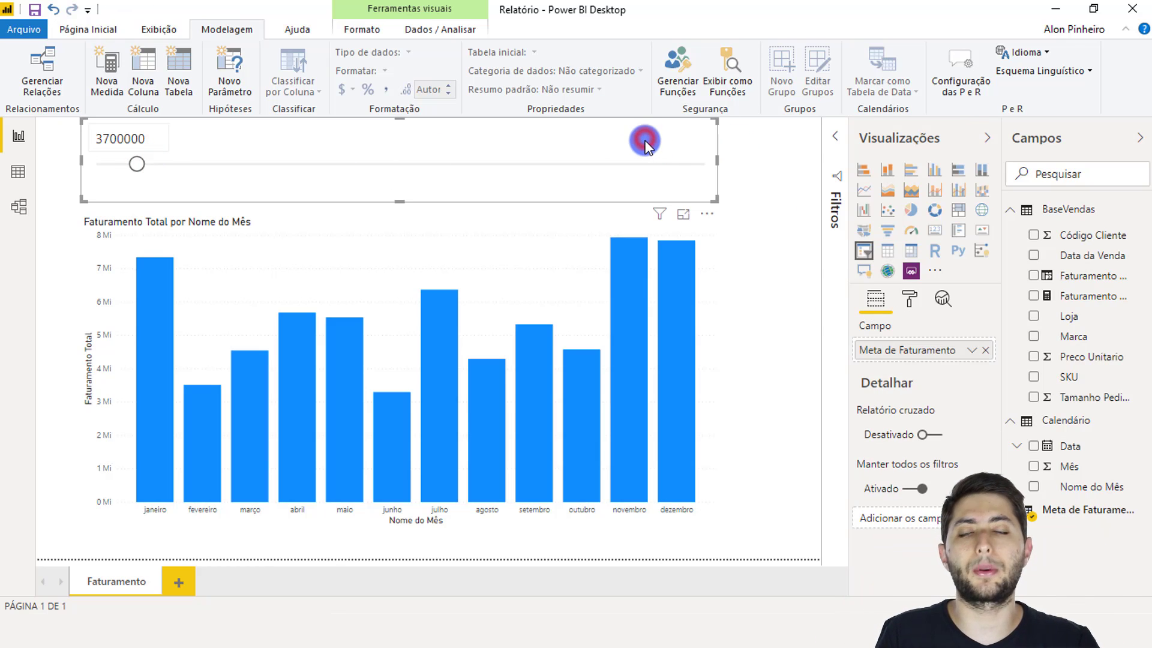
pyautogui.click(766, 159)
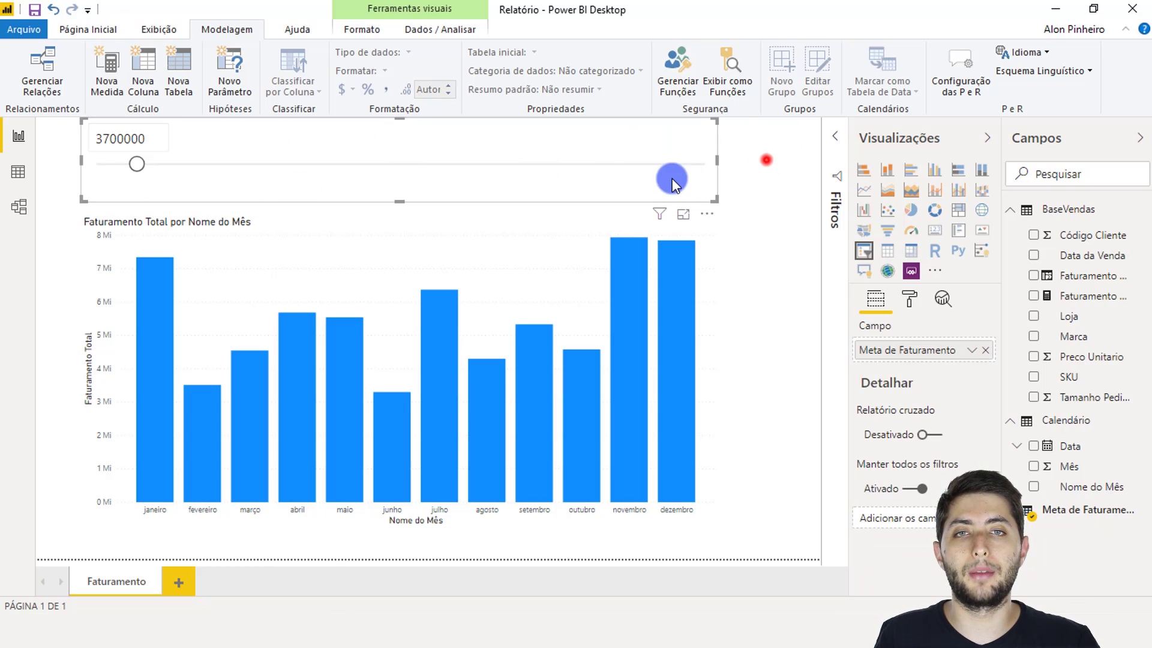
# Turn on the border of the Meta de Faturamento slicer.
pyautogui.click(630, 161)
pyautogui.click(909, 300)
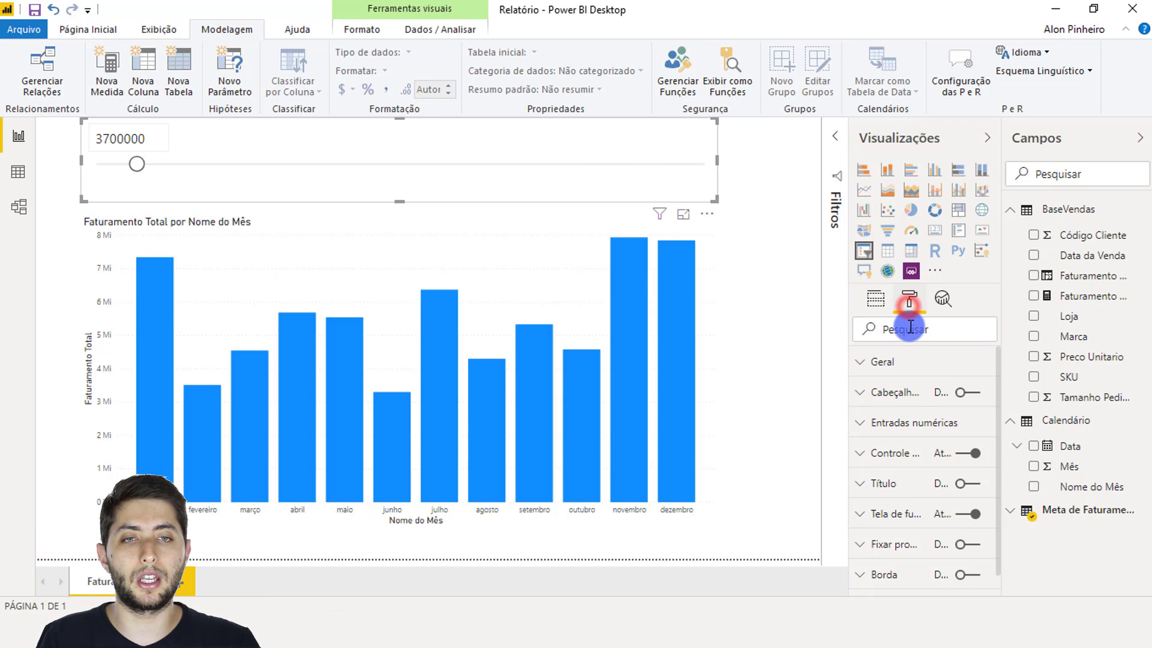
pyautogui.scroll(-2, 900, 378)
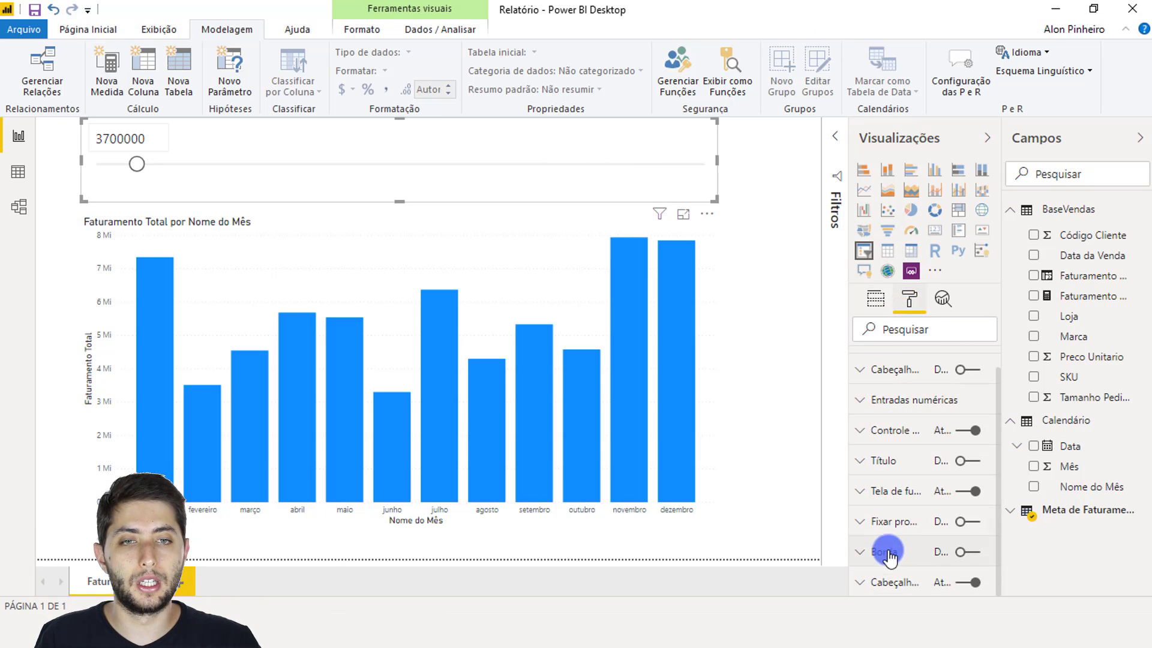
pyautogui.click(960, 564)
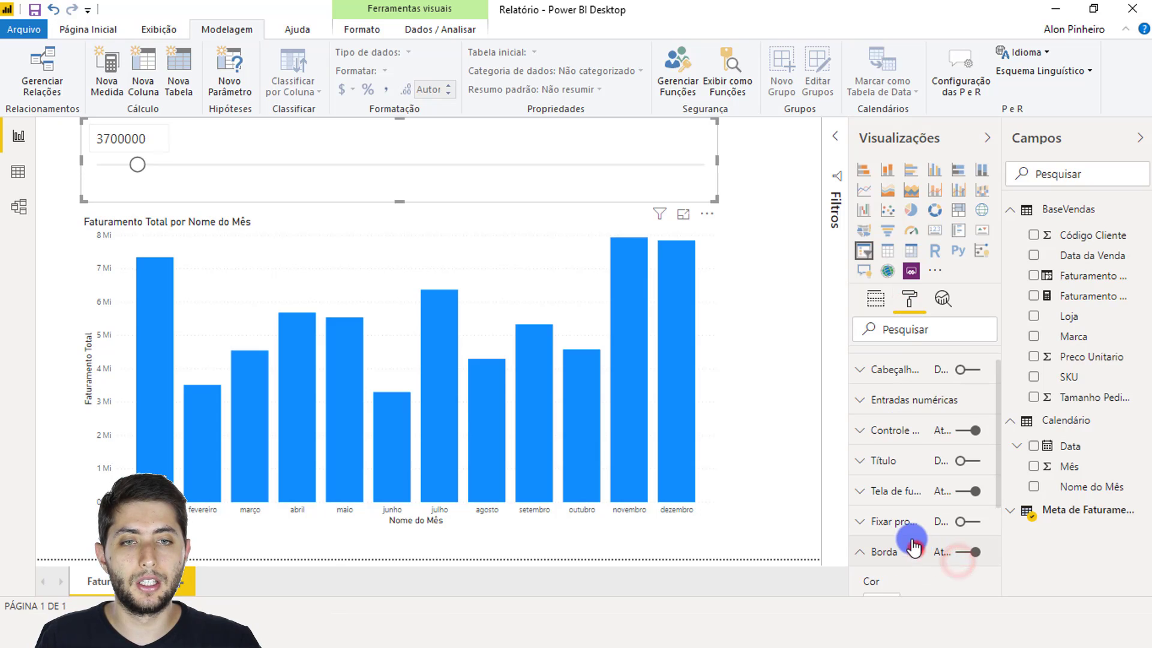
# Round the corners of the Meta de Faturamento slicer's border with a radius of 14.
pyautogui.moveTo(903, 508); pyautogui.dragTo(912, 508)
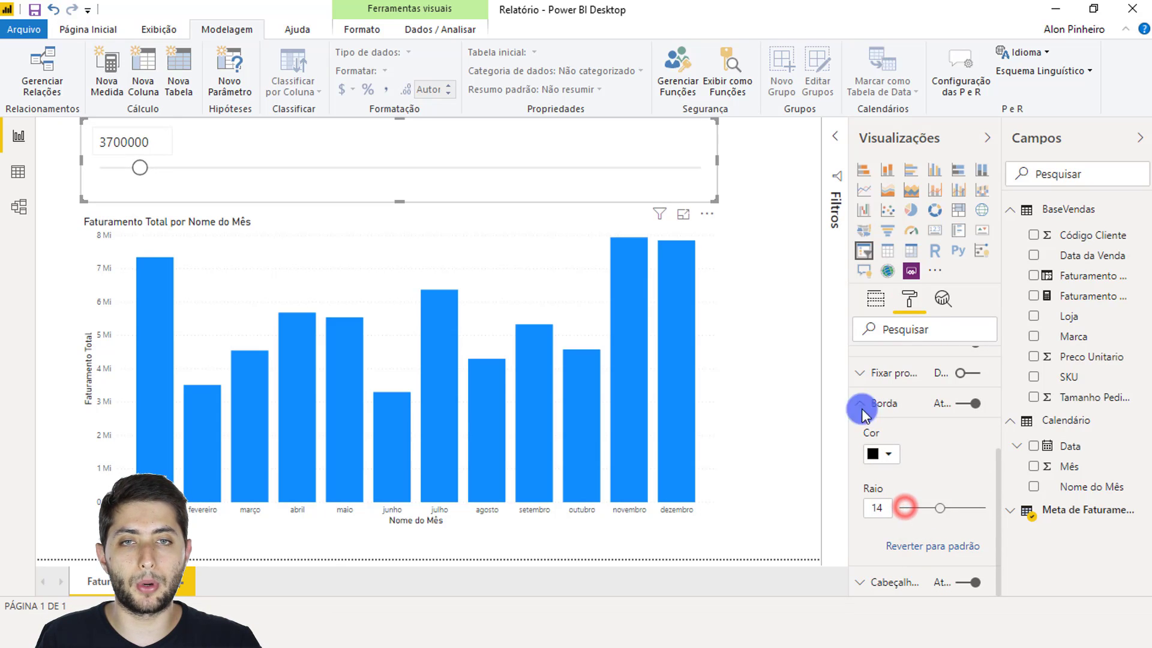
pyautogui.click(778, 228)
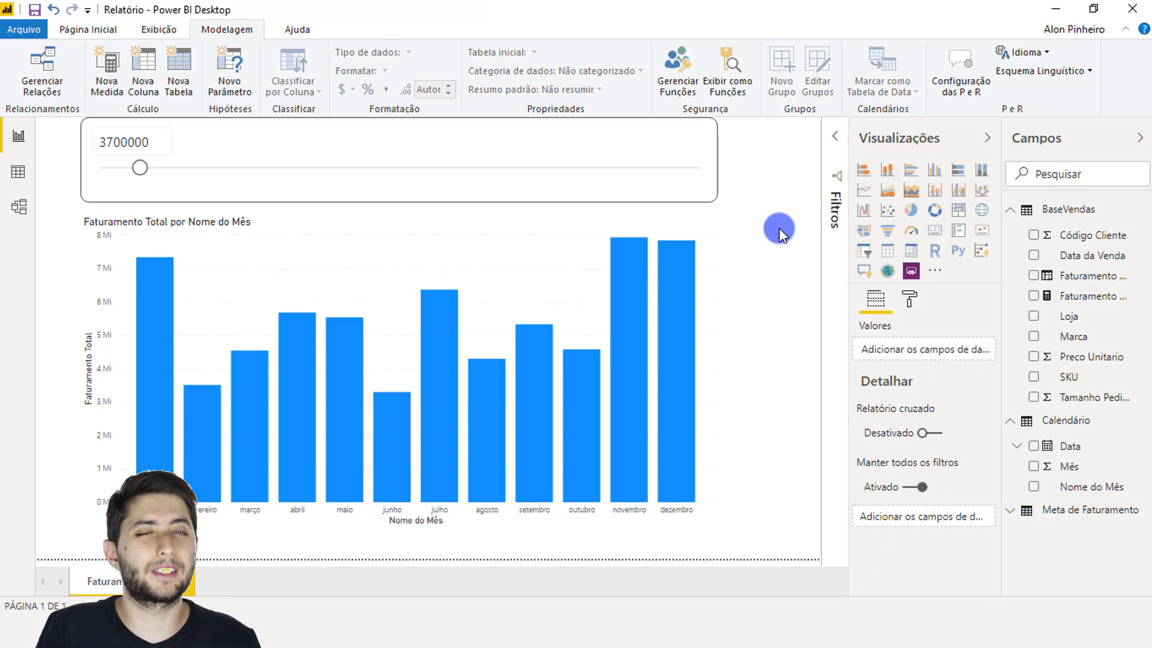
# Turn on the border of the Faturamento Total por Nome do Mês chart and round its corners like the slicer's.
pyautogui.click(712, 290)
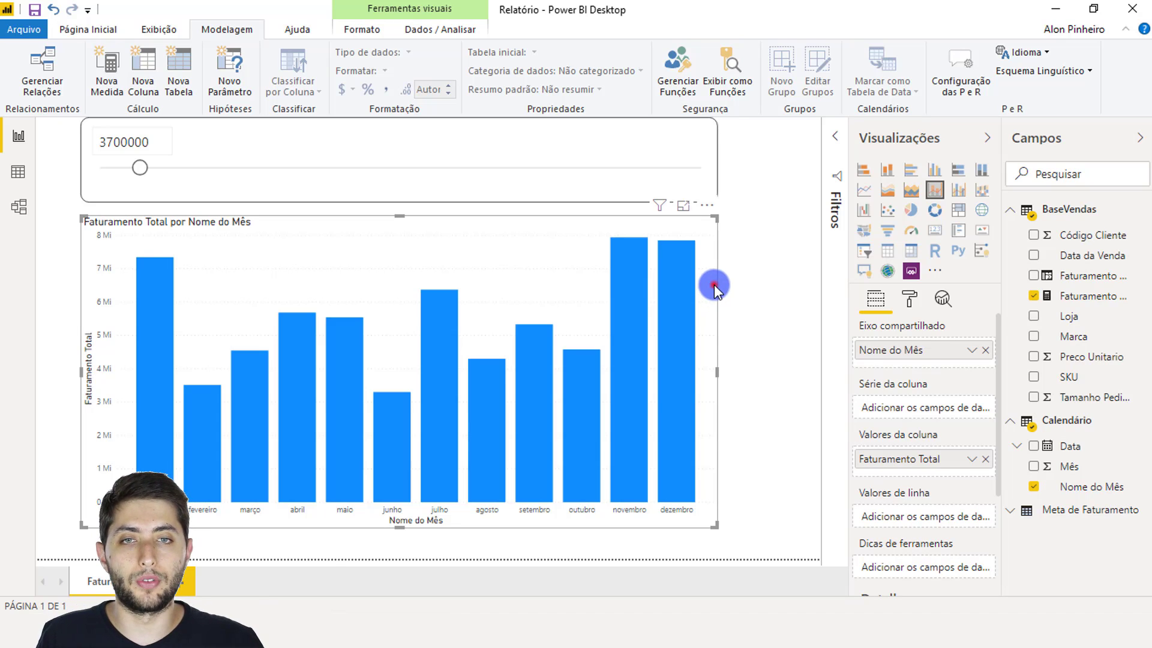
pyautogui.click(909, 300)
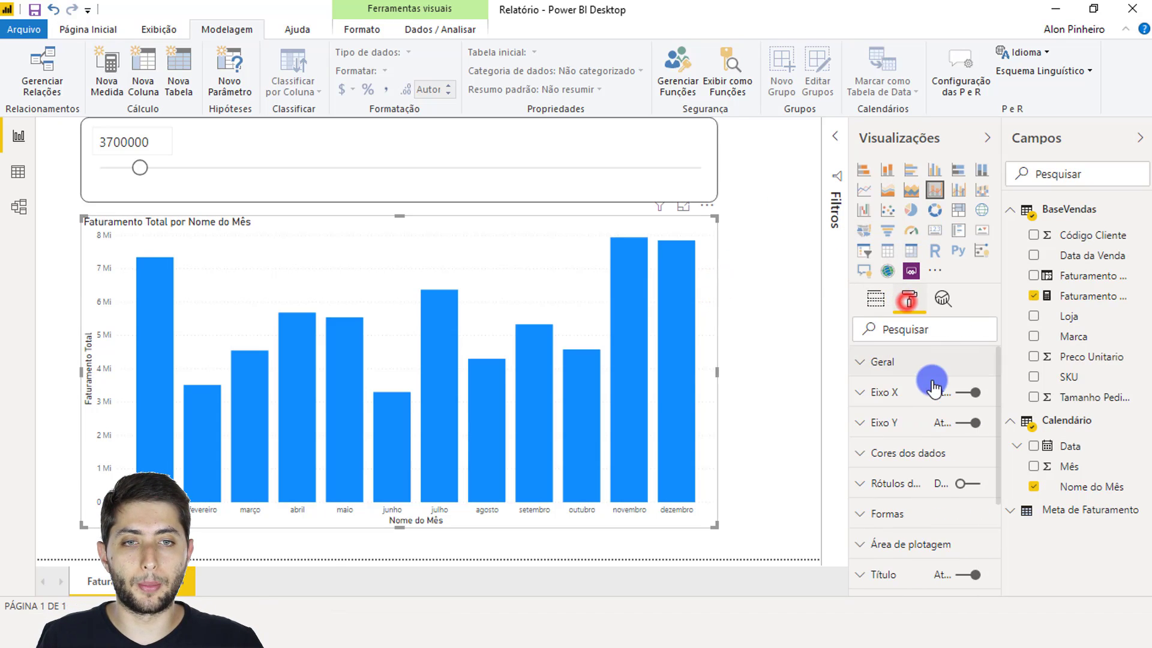
pyautogui.scroll(-3, 934, 386)
pyautogui.click(960, 521)
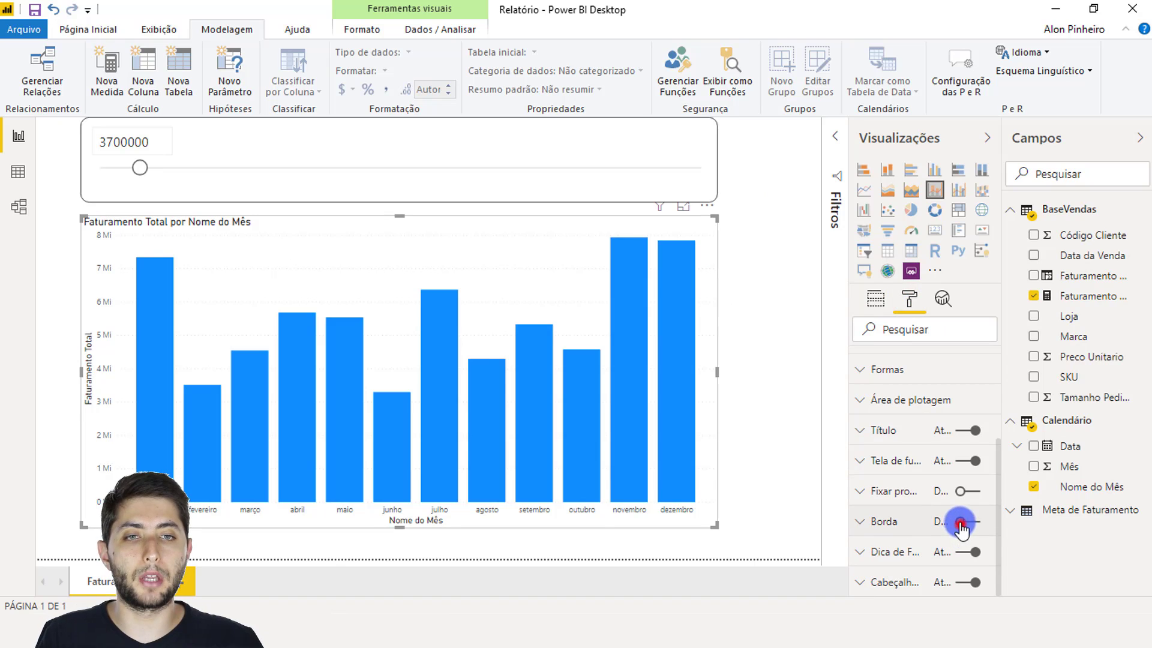
pyautogui.click(905, 520)
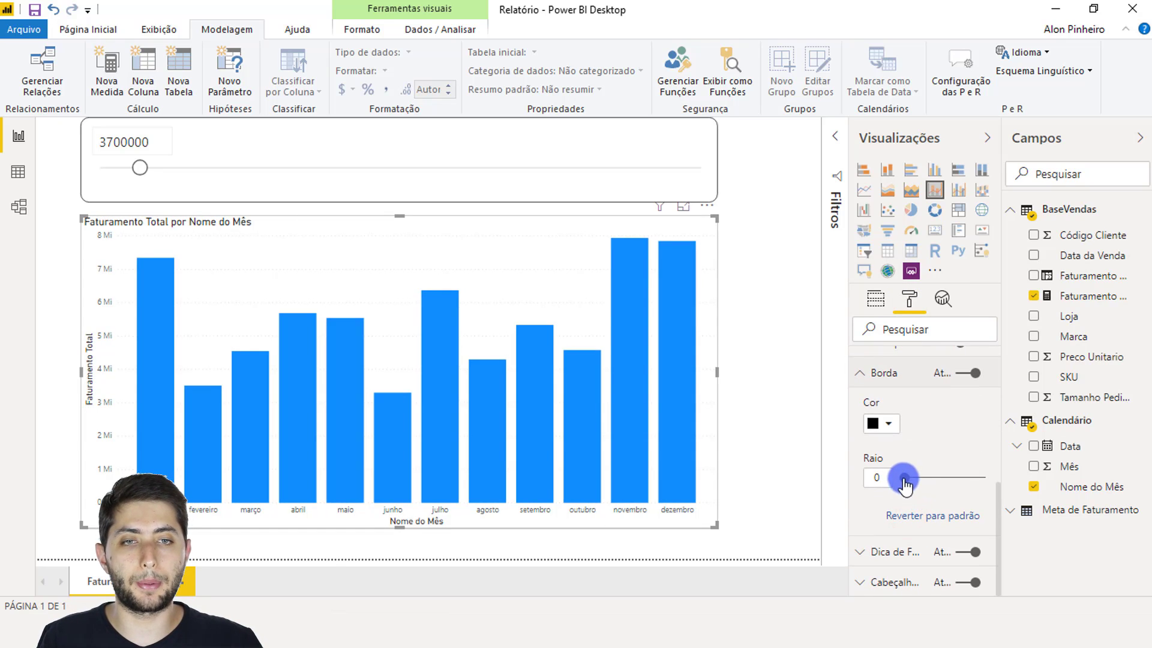
pyautogui.moveTo(905, 479); pyautogui.dragTo(930, 478)
pyautogui.click(764, 435)
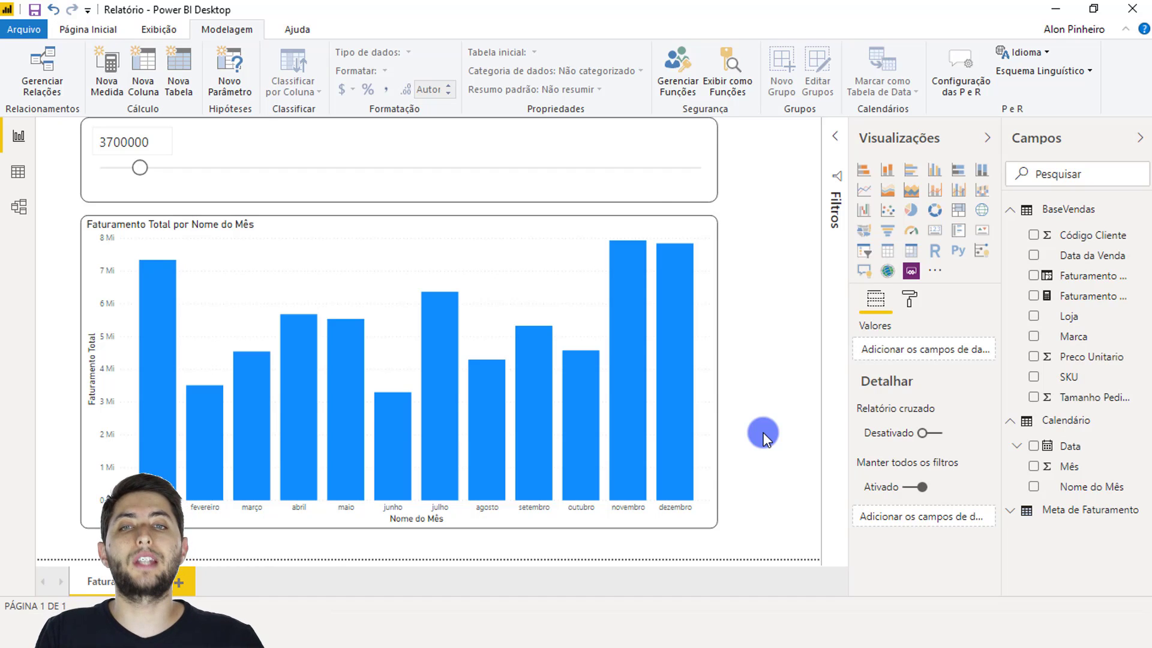
# Expand the Meta de Faturamento table in the field list and widen the list so its field names are easier to read.
pyautogui.click(575, 314)
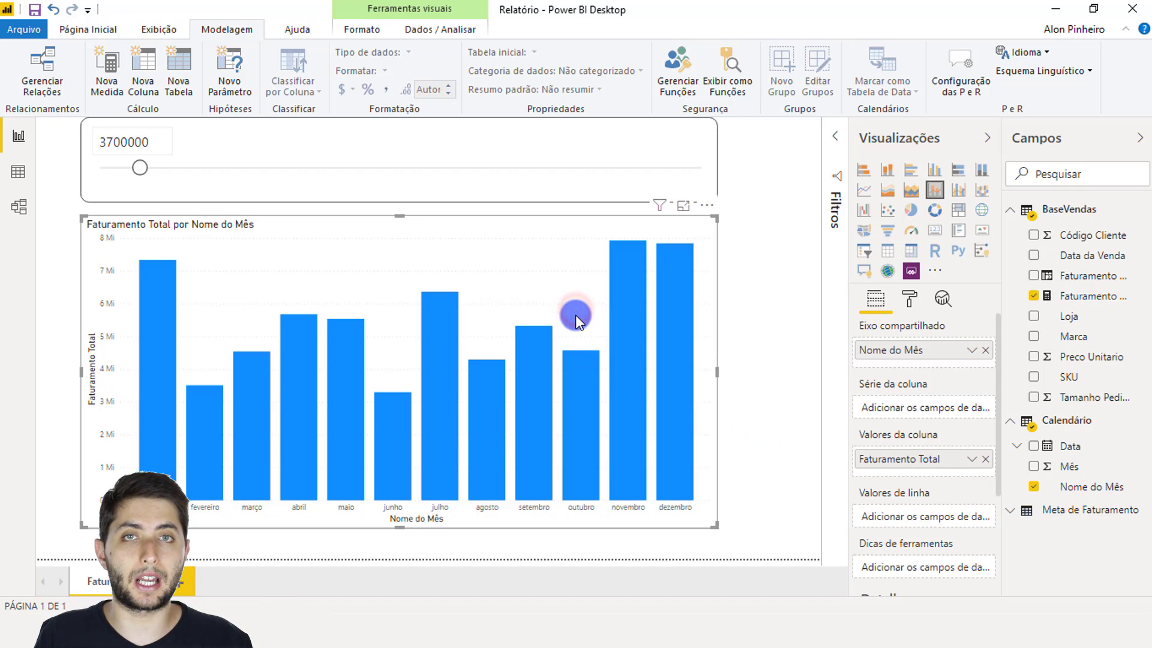
pyautogui.click(475, 137)
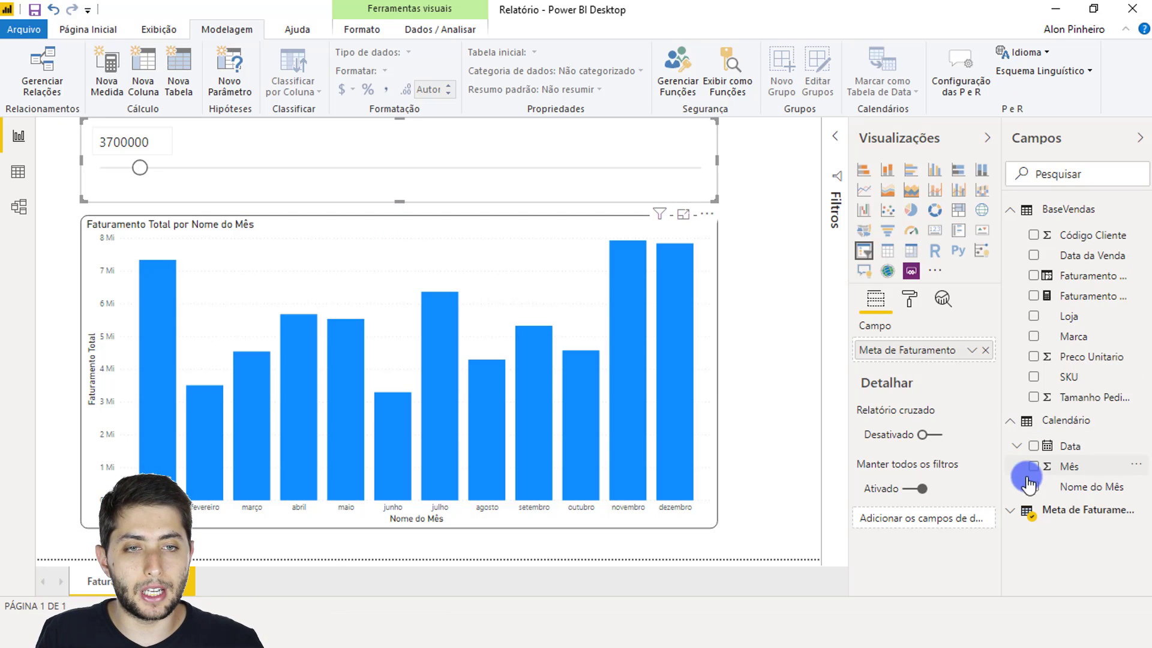
pyautogui.click(1065, 512)
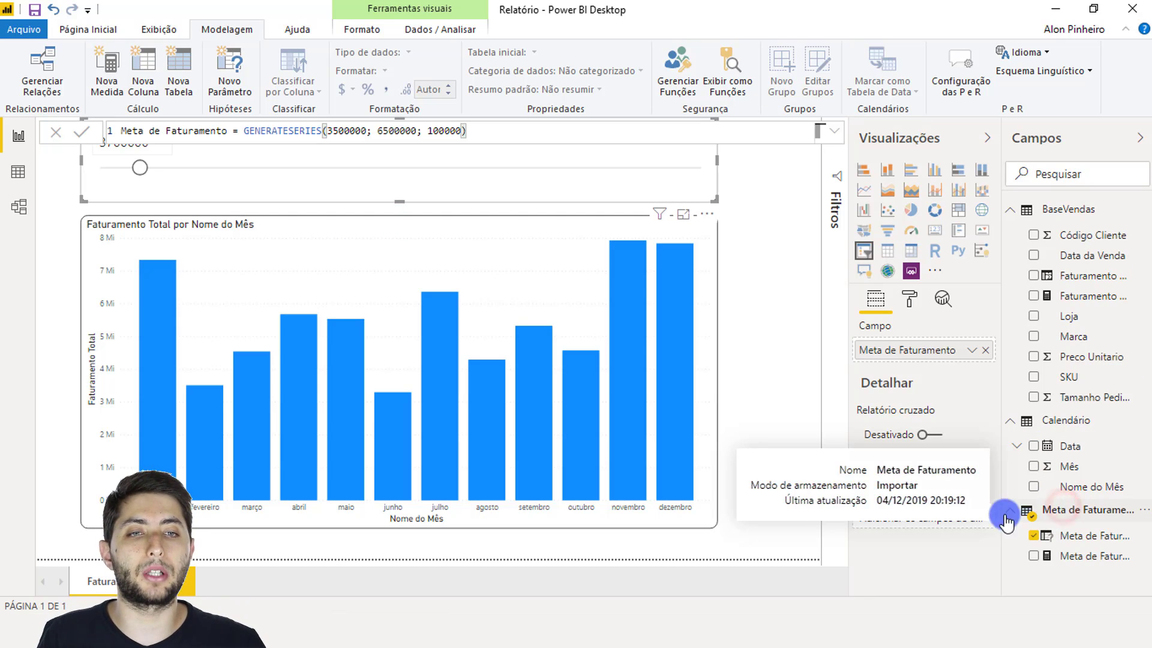
pyautogui.moveTo(998, 509); pyautogui.dragTo(979, 509)
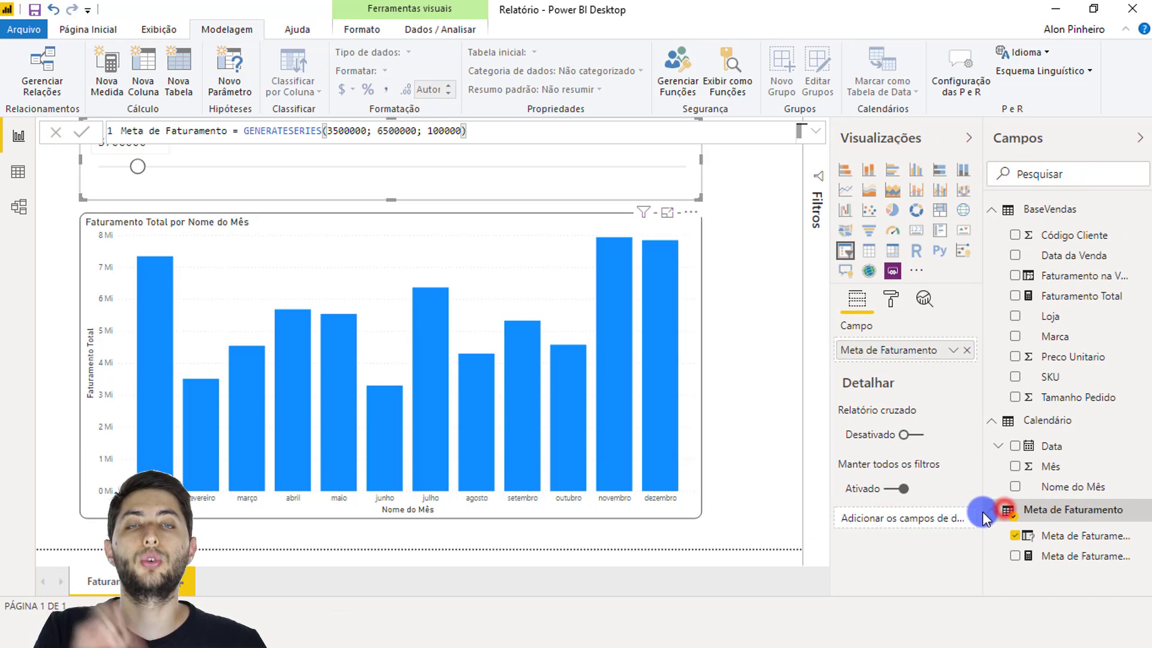
# Examine the GENERATESERIES formula behind the Meta de Faturamento parameter, including its start, end and increment arguments.
pyautogui.click(1051, 540)
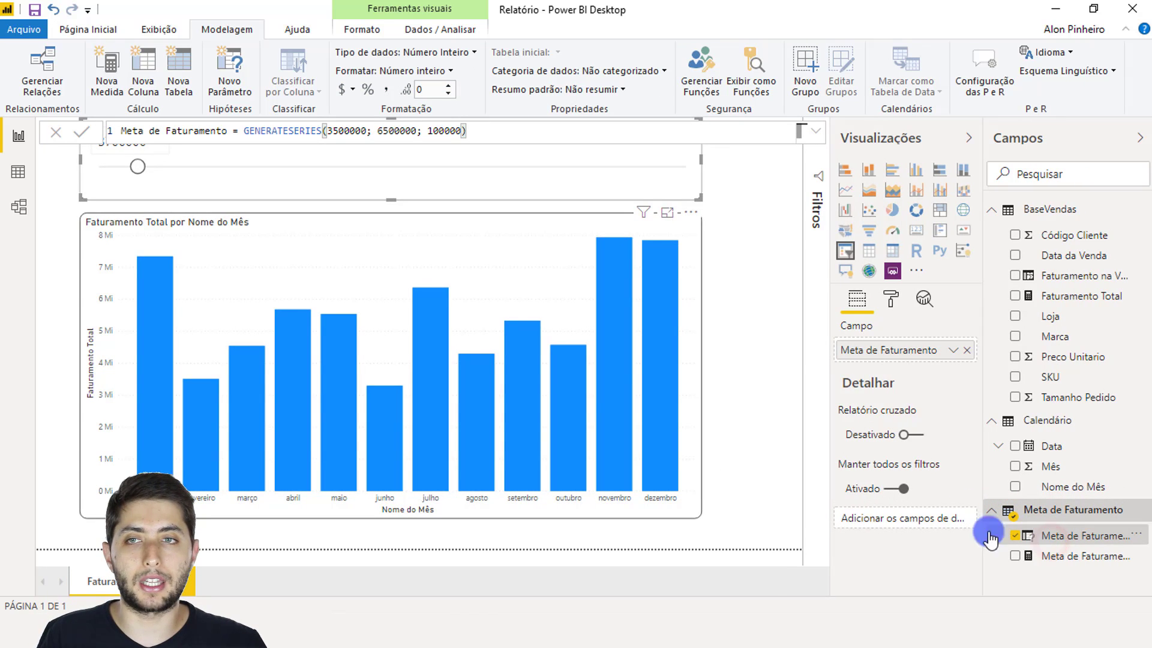
pyautogui.scroll(2, 296, 132)
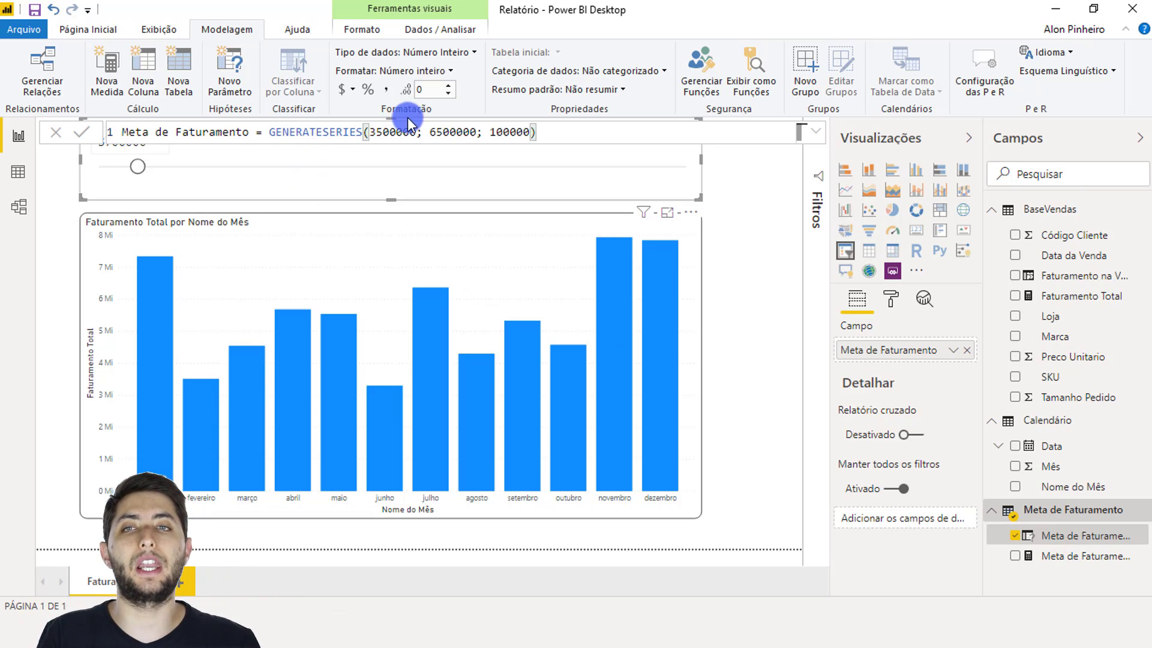
pyautogui.doubleClick(391, 132)
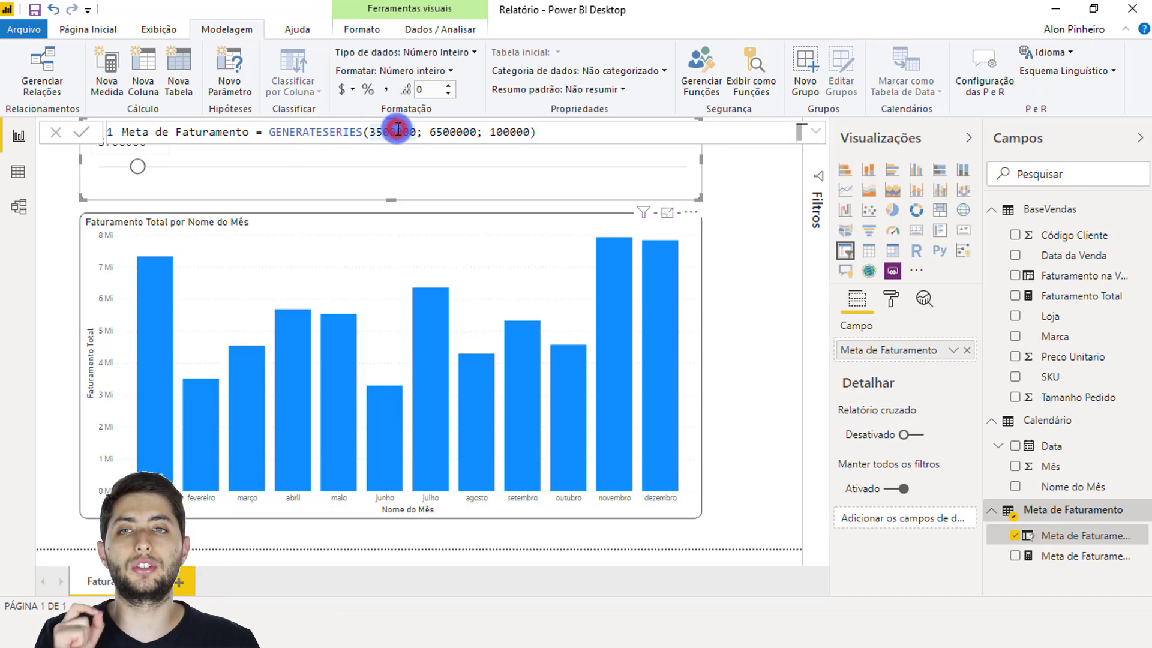
pyautogui.doubleClick(466, 132)
pyautogui.doubleClick(492, 132)
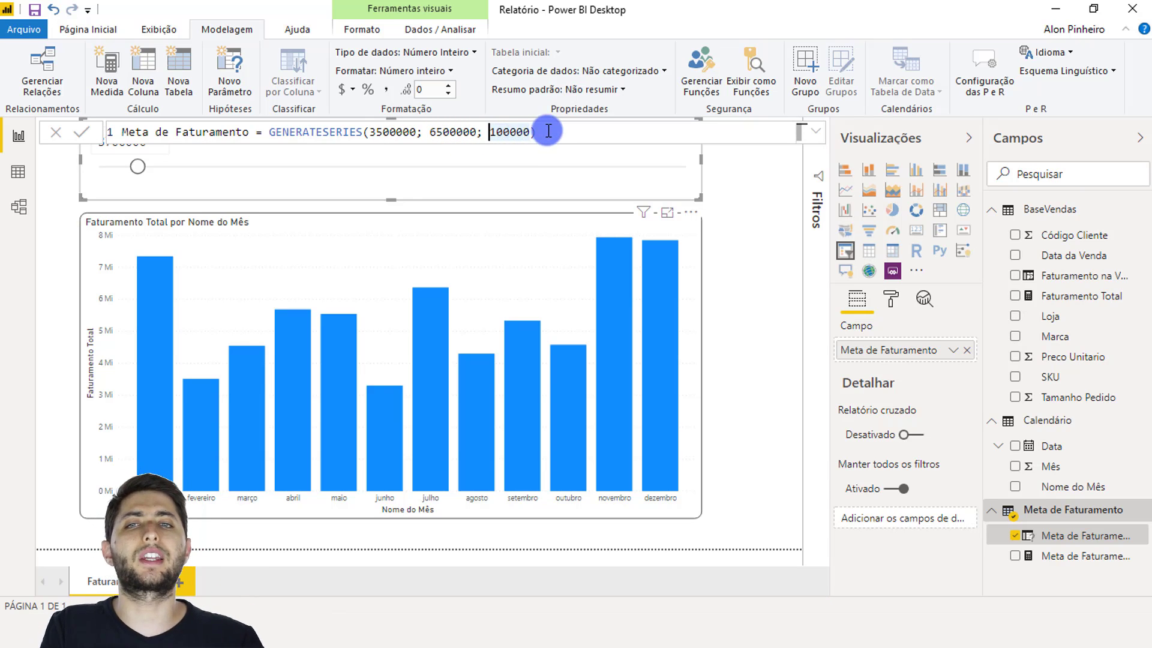
pyautogui.moveTo(545, 132); pyautogui.dragTo(120, 117)
pyautogui.click(108, 126)
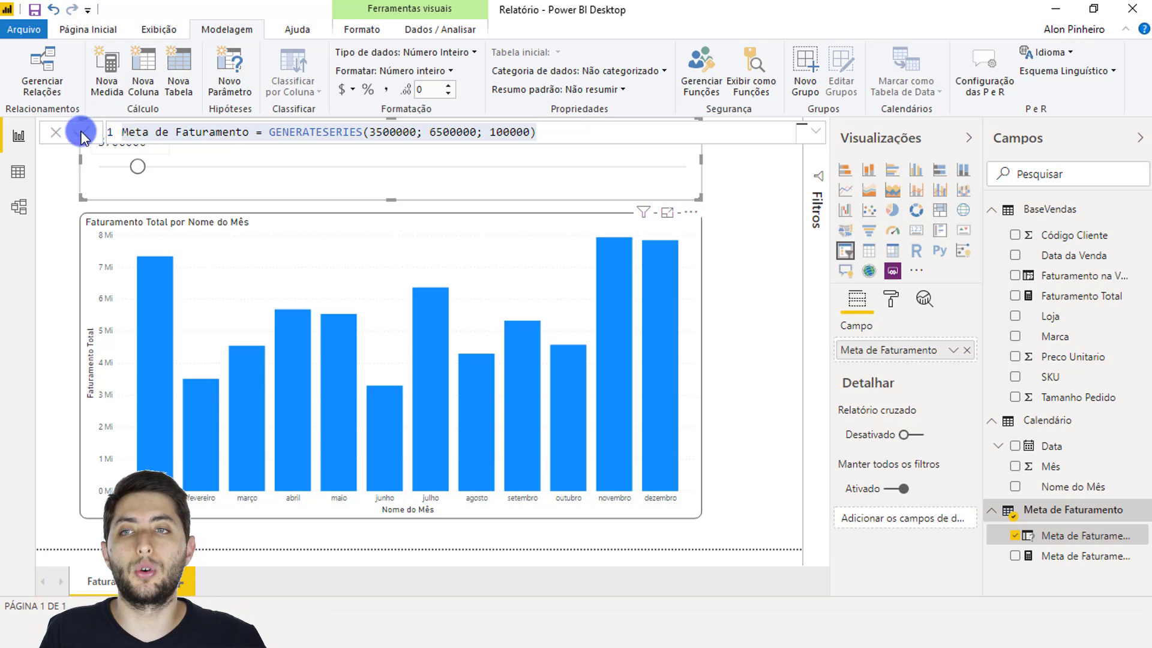
pyautogui.click(64, 210)
pyautogui.click(133, 141)
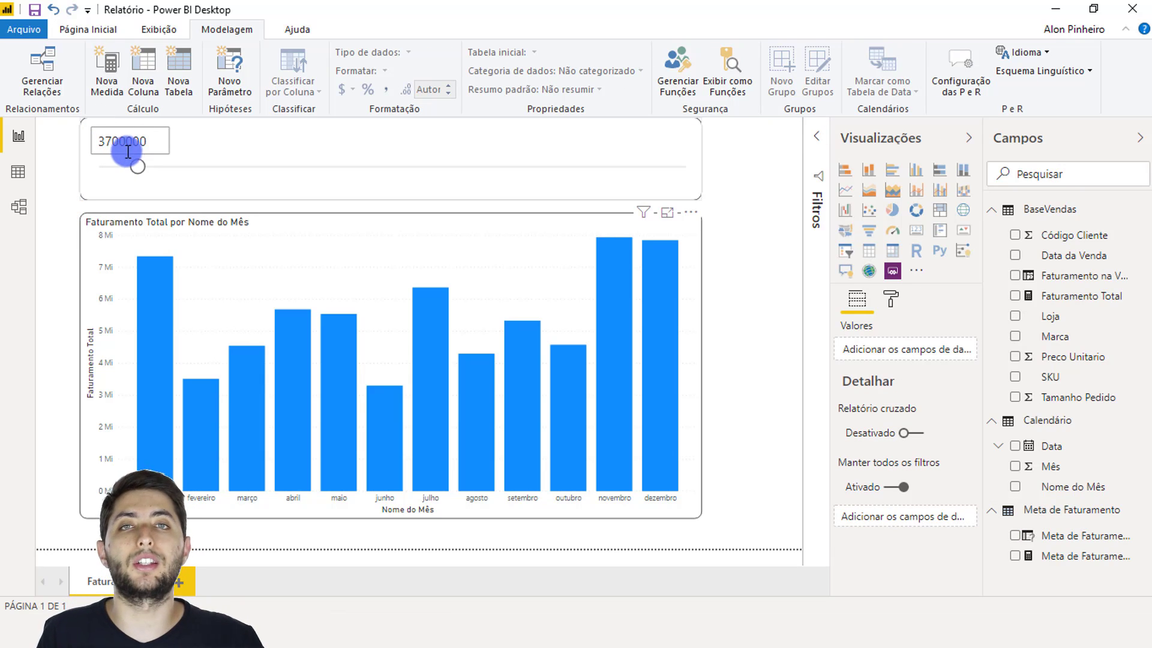
# Inspect the SELECTEDVALUE formula of the Meta de Faturamento Valor measure.
pyautogui.click(1059, 558)
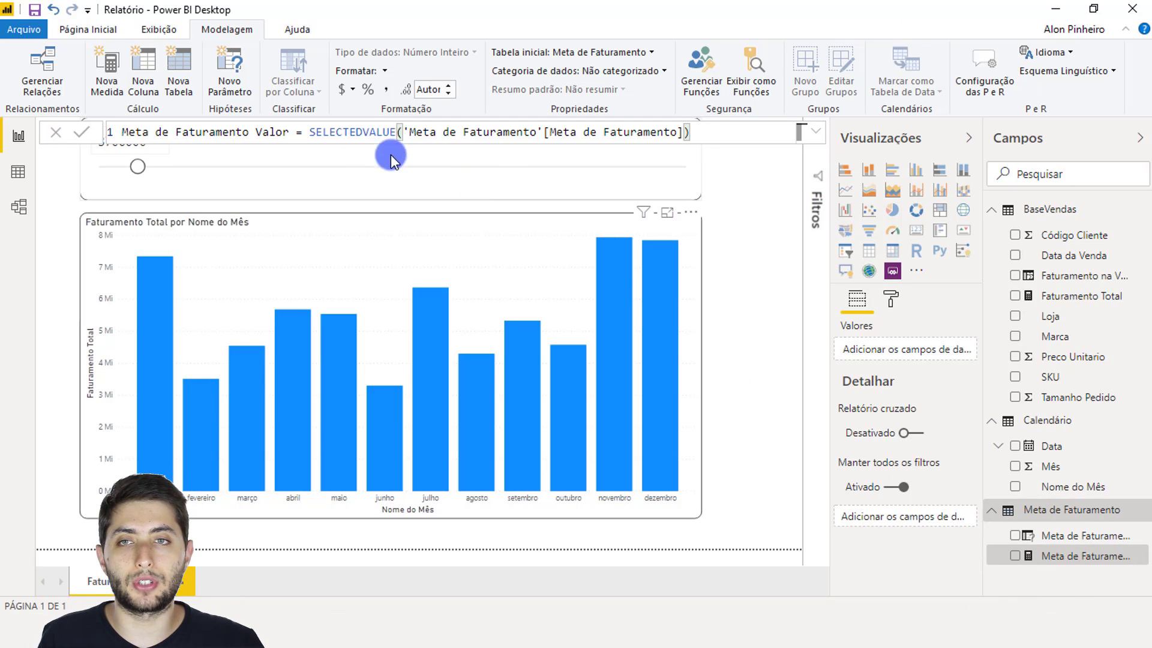
pyautogui.click(306, 132)
pyautogui.hotkey('shift', 'Home')
pyautogui.click(676, 126)
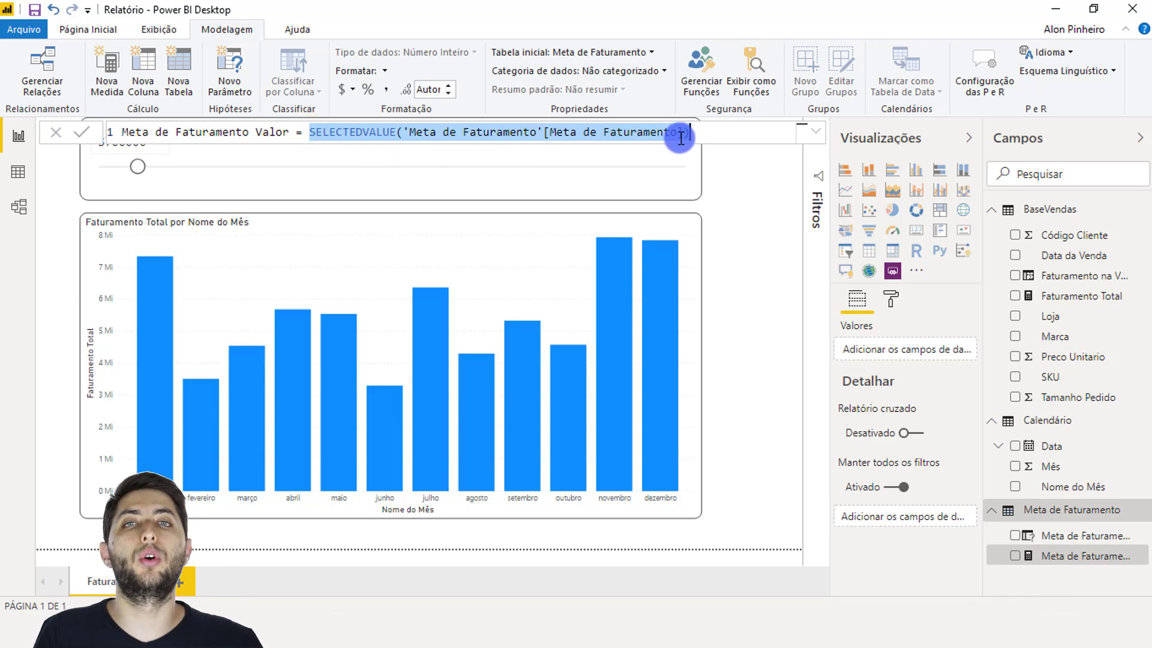
pyautogui.click(111, 180)
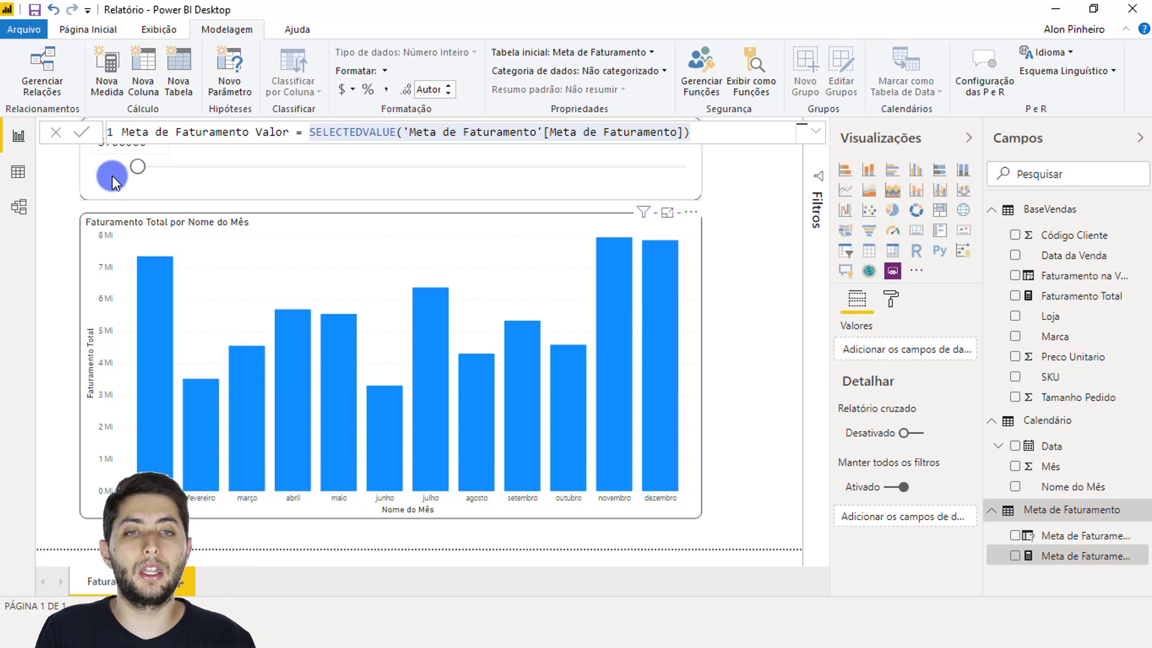
# Add the Meta de Faturamento Valor measure to the monthly revenue chart as its line values.
pyautogui.click(293, 235)
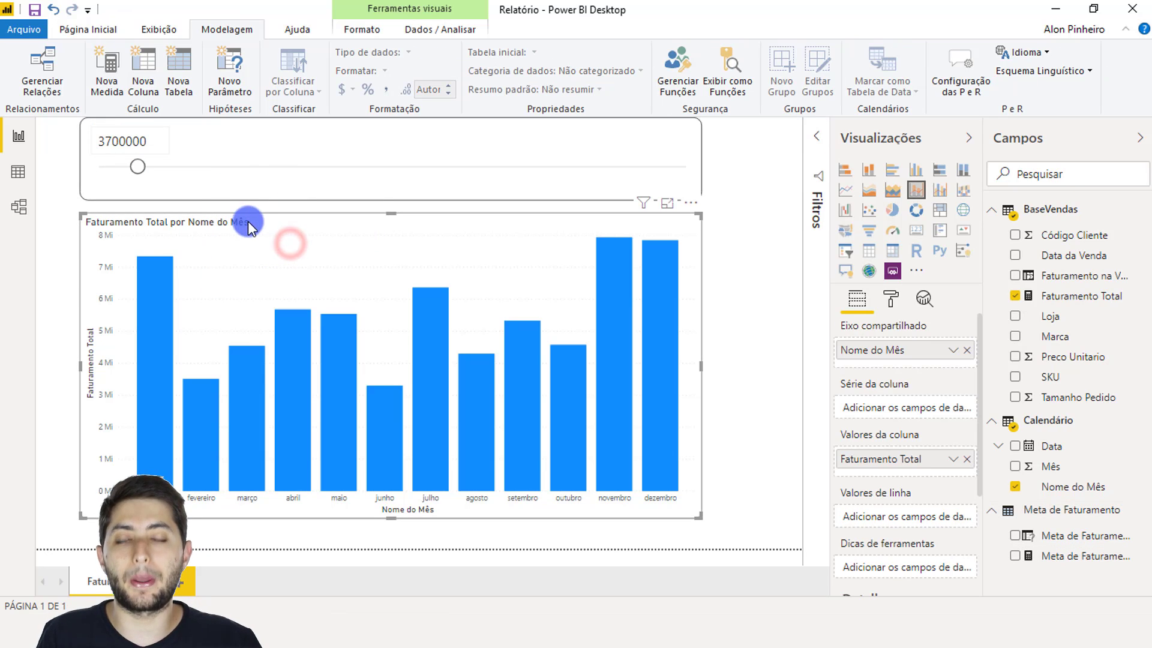
pyautogui.click(379, 255)
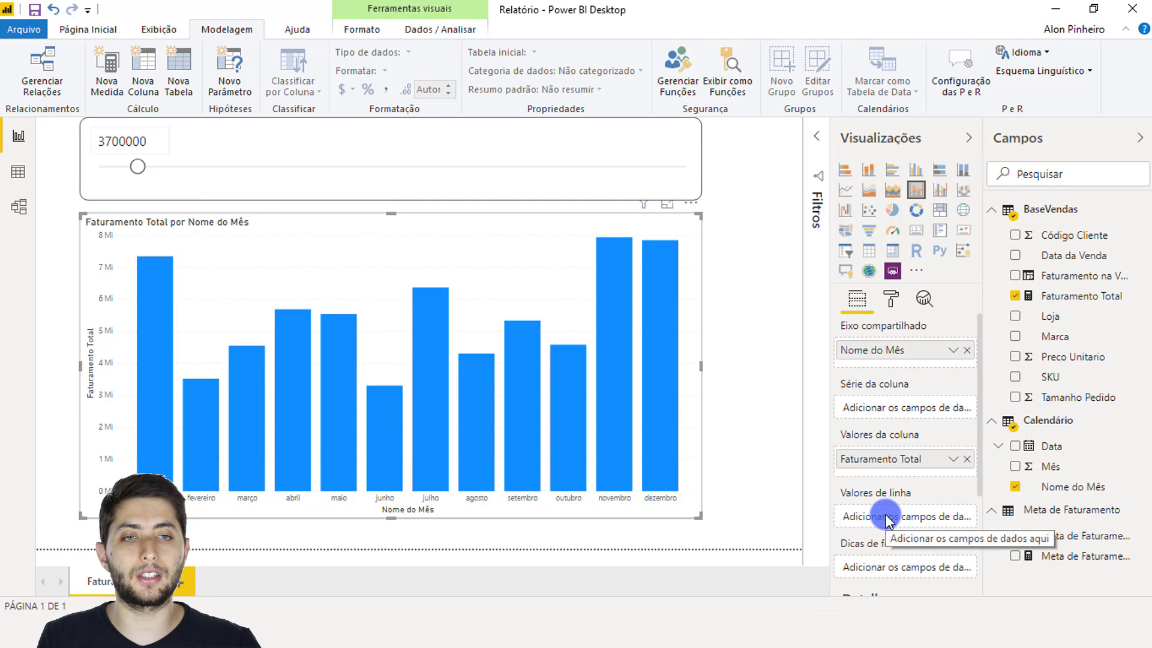
pyautogui.moveTo(1096, 555); pyautogui.dragTo(939, 520)
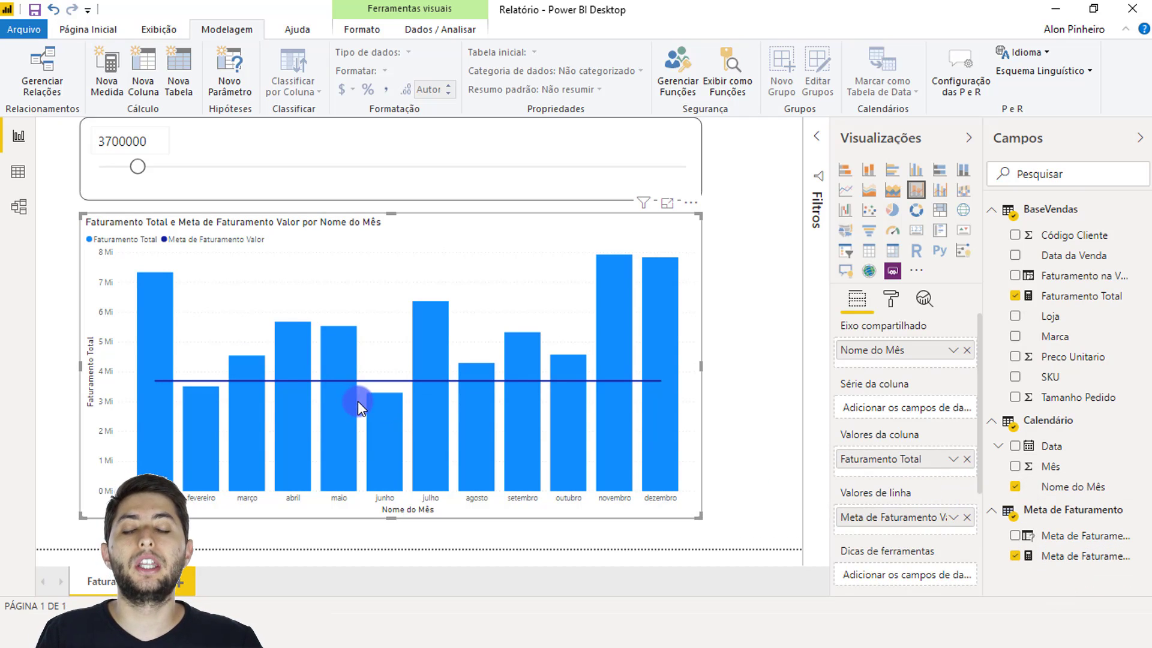
# Set the Meta de Faturamento slicer's value to 5000000.
pyautogui.moveTo(140, 165); pyautogui.dragTo(313, 165)
pyautogui.click(371, 162)
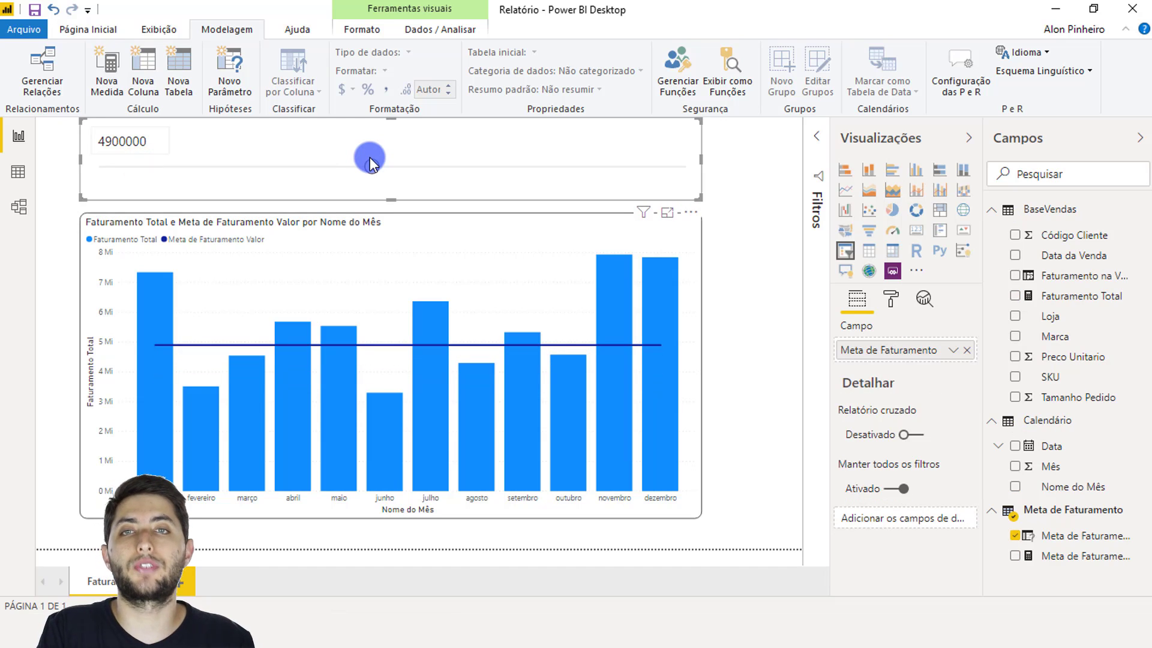
pyautogui.moveTo(370, 162); pyautogui.dragTo(394, 177)
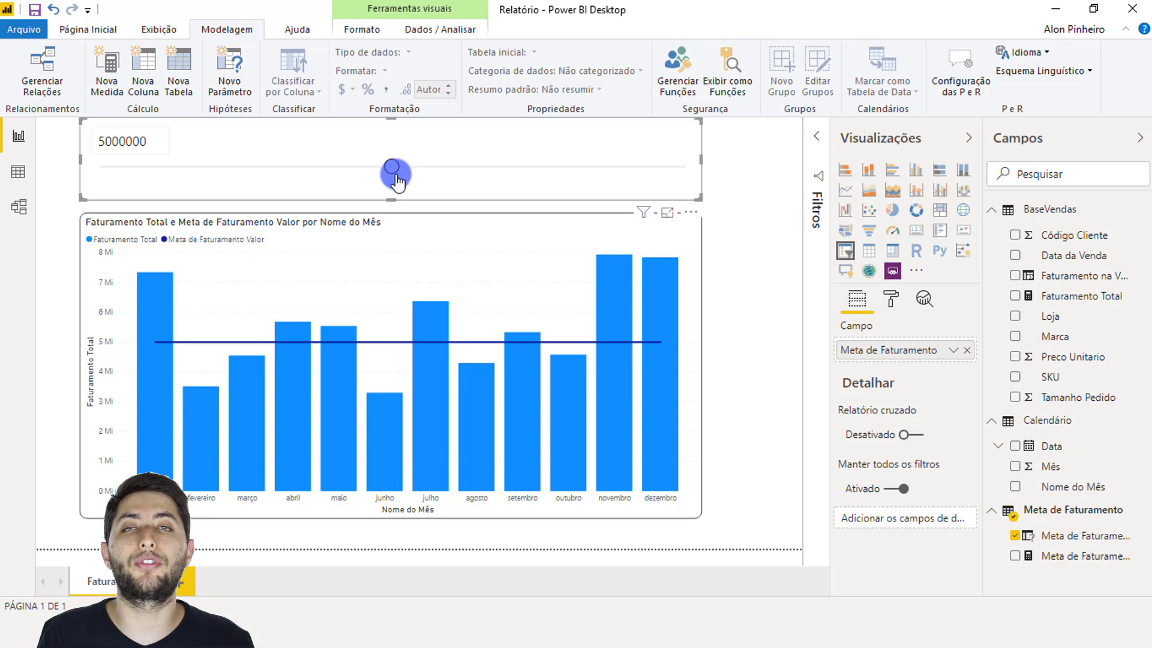
# Change the default data color of the chart's columns to a custom light green.
pyautogui.click(526, 261)
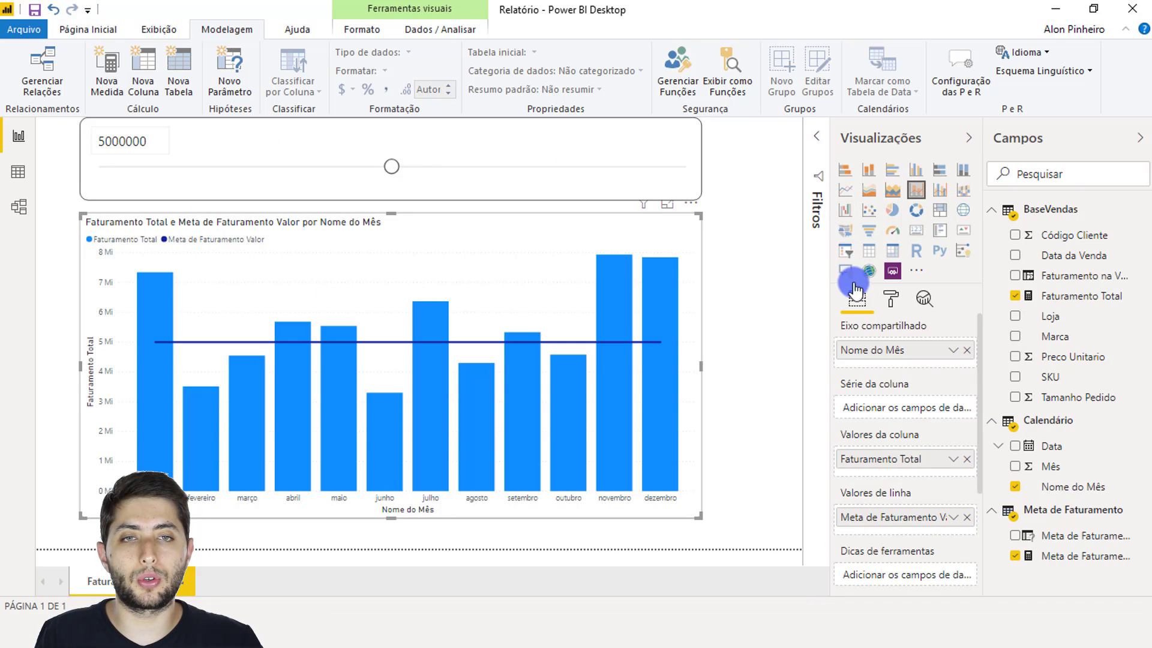
pyautogui.click(891, 300)
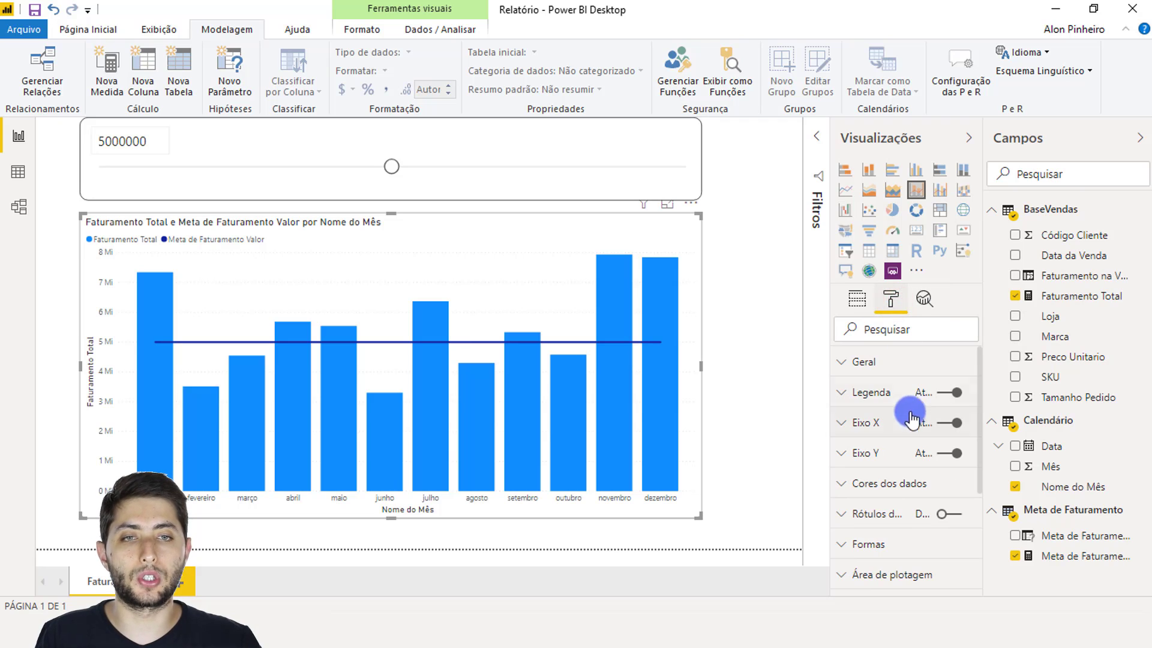
pyautogui.click(888, 480)
pyautogui.scroll(-3, 886, 480)
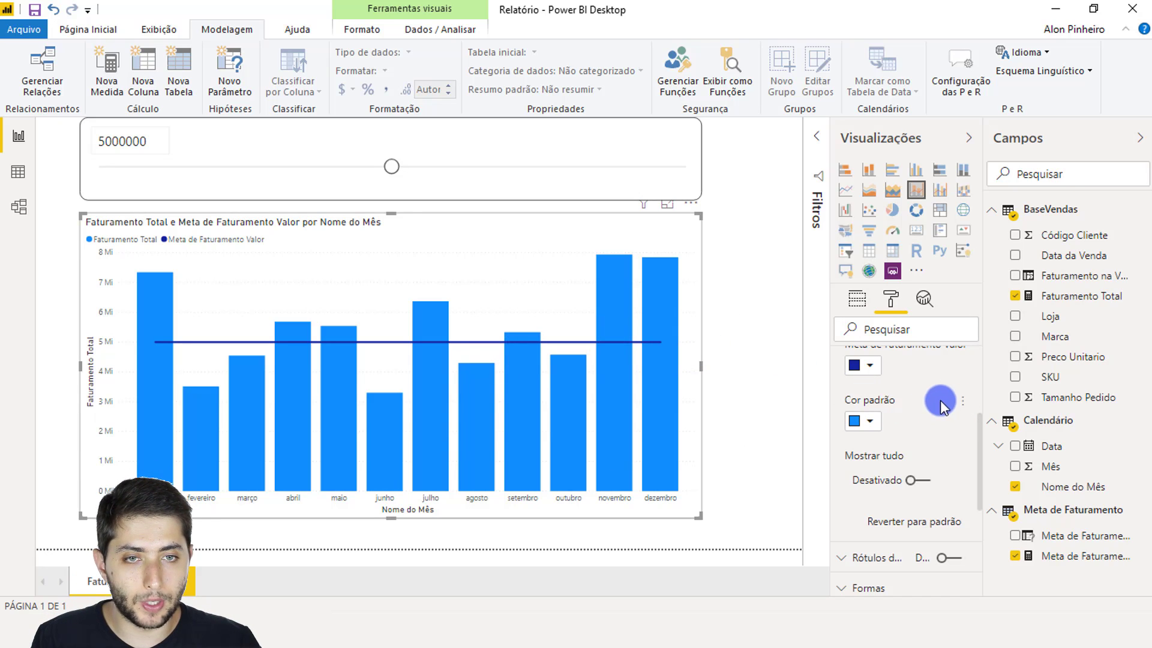
pyautogui.click(963, 401)
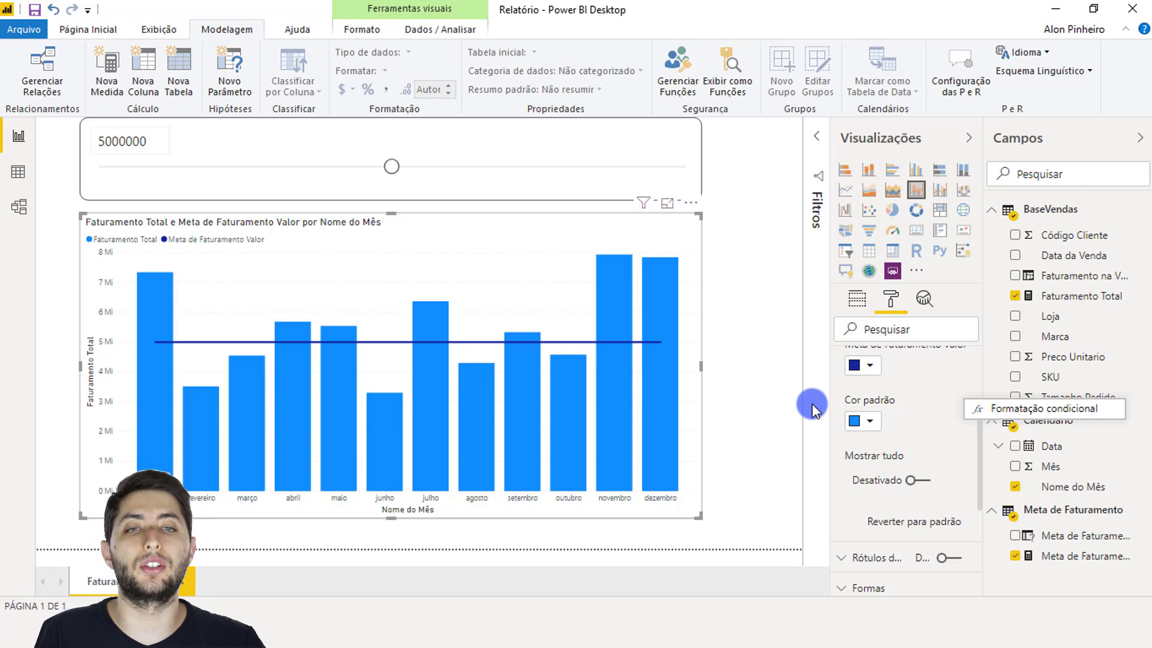
pyautogui.click(864, 423)
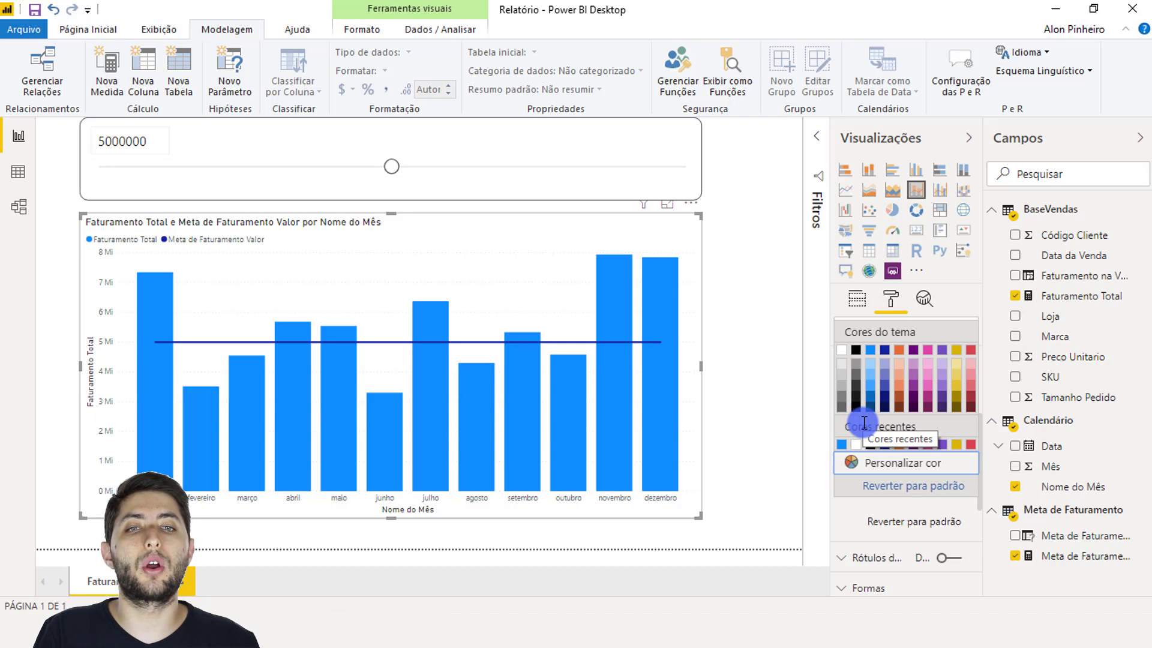
pyautogui.click(886, 464)
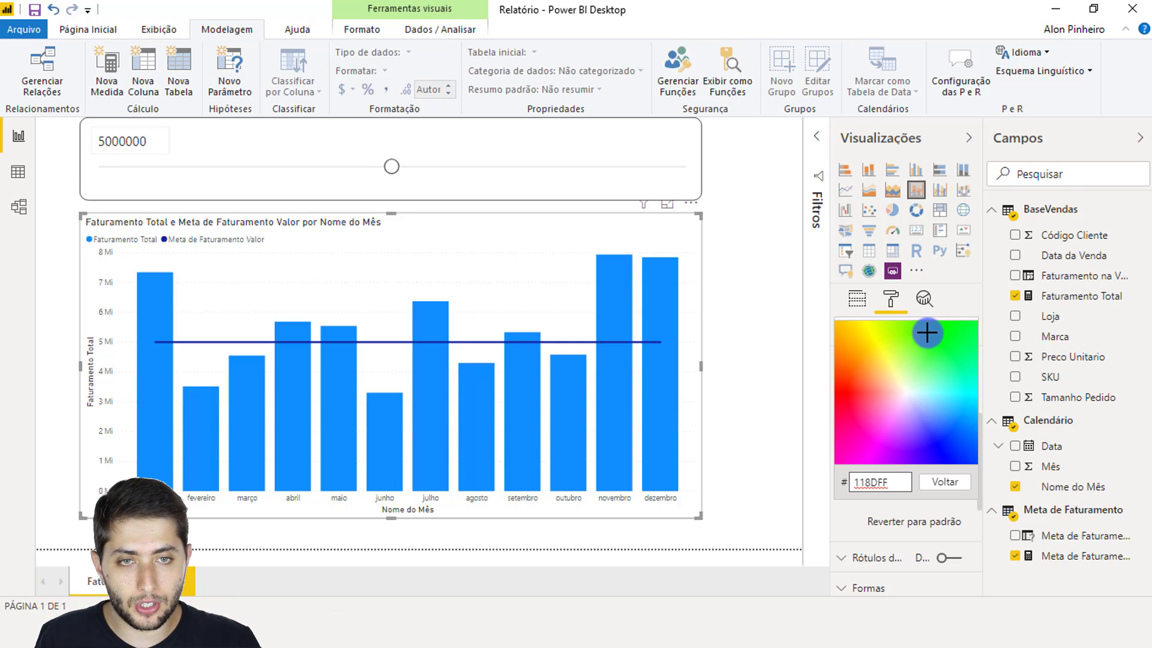
pyautogui.click(916, 361)
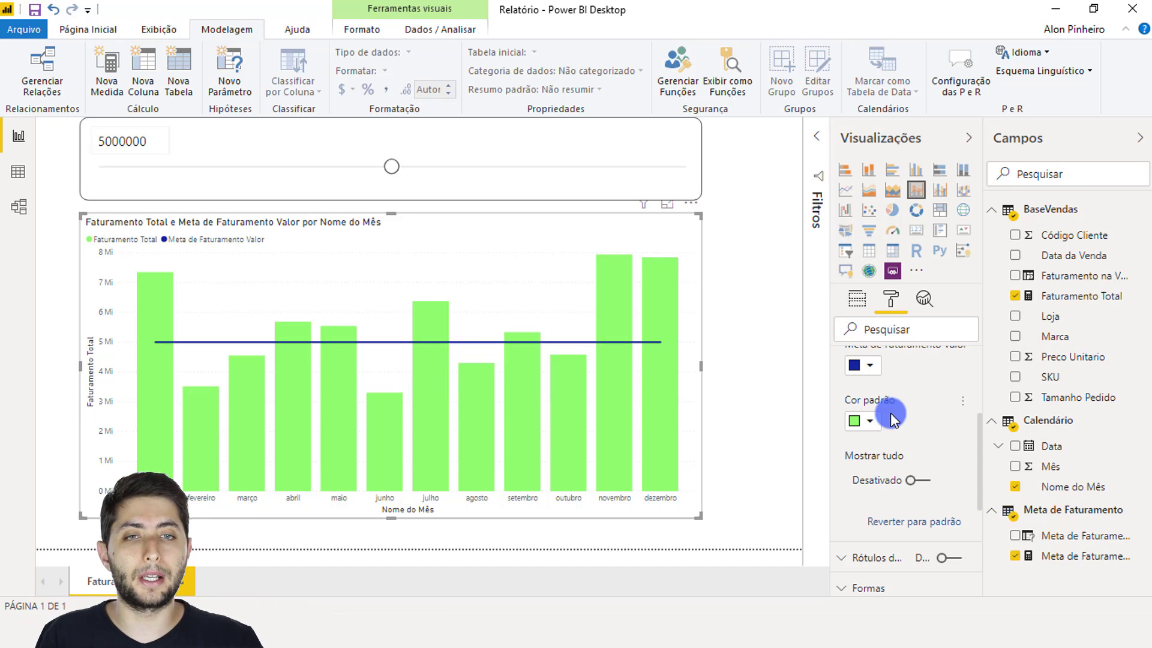
# Copy the hex code of the chart's default column color and note it in a blank Word document as "90FF6F Verde".
pyautogui.click(858, 420)
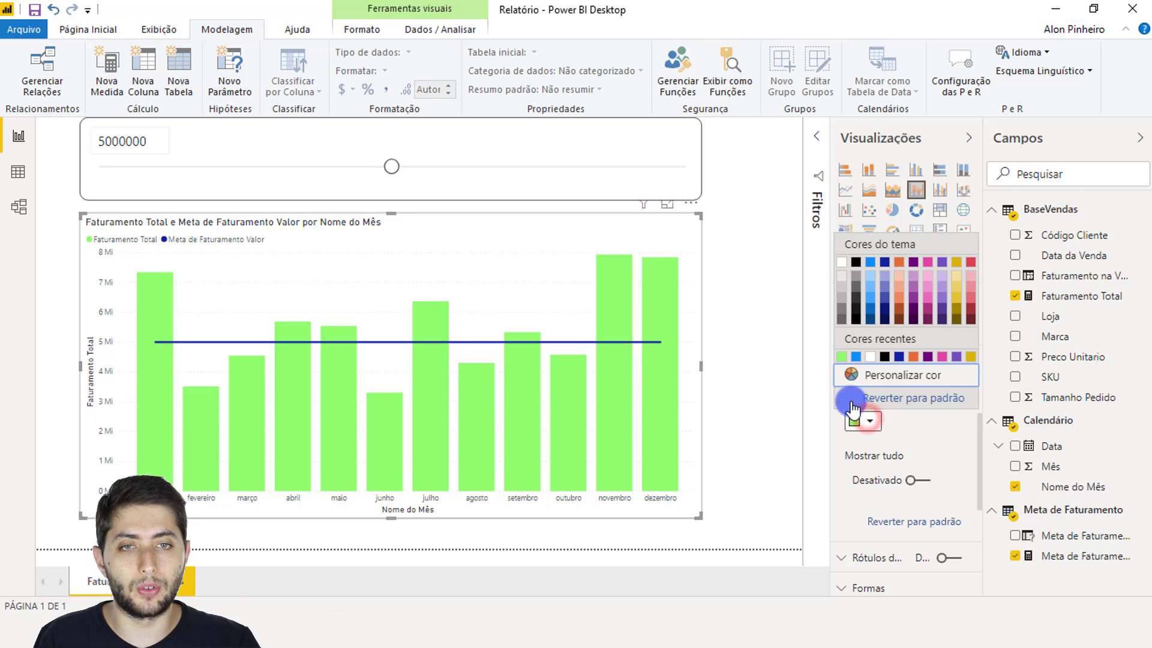
pyautogui.click(853, 378)
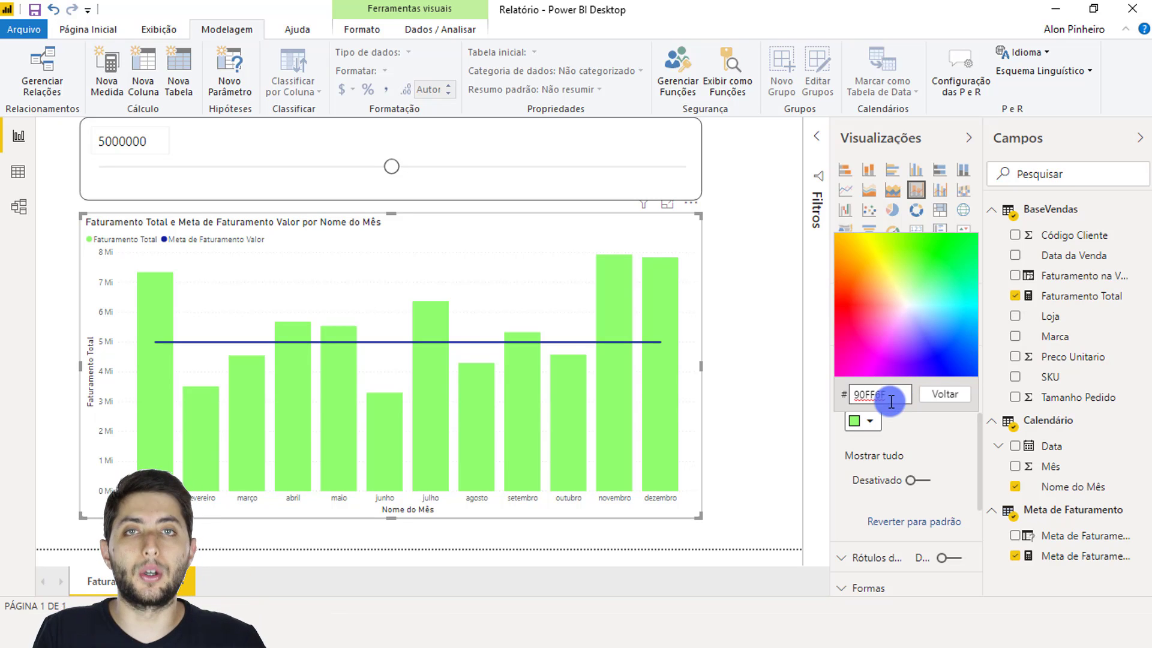
pyautogui.moveTo(892, 394); pyautogui.dragTo(855, 397)
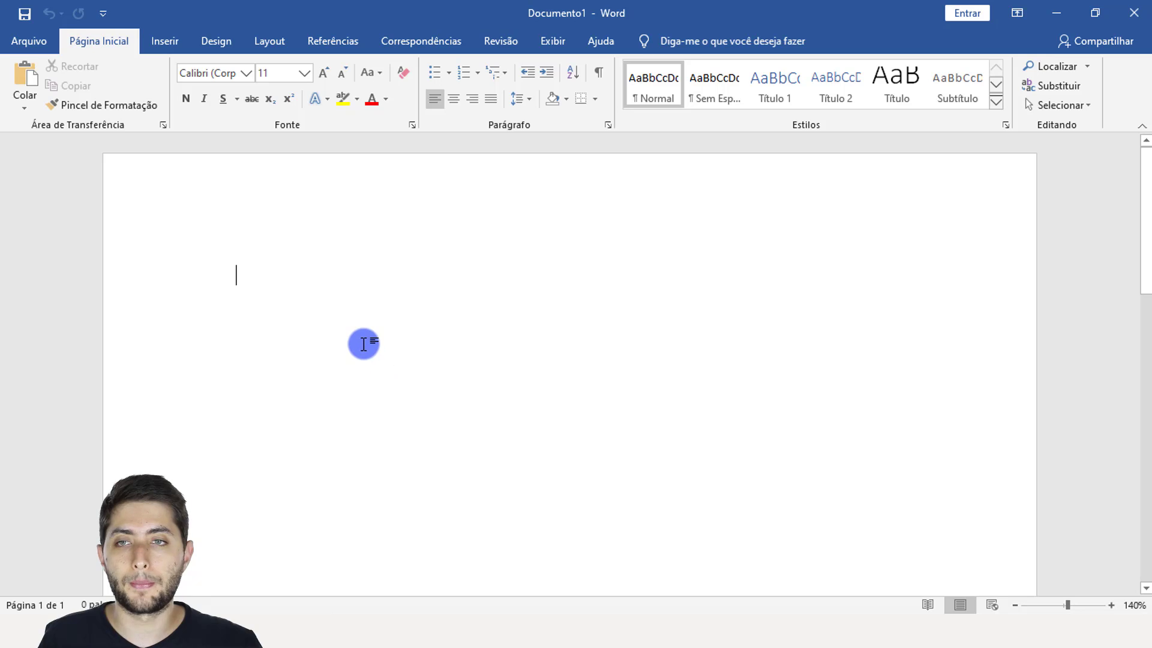
pyautogui.write('90FF6F')
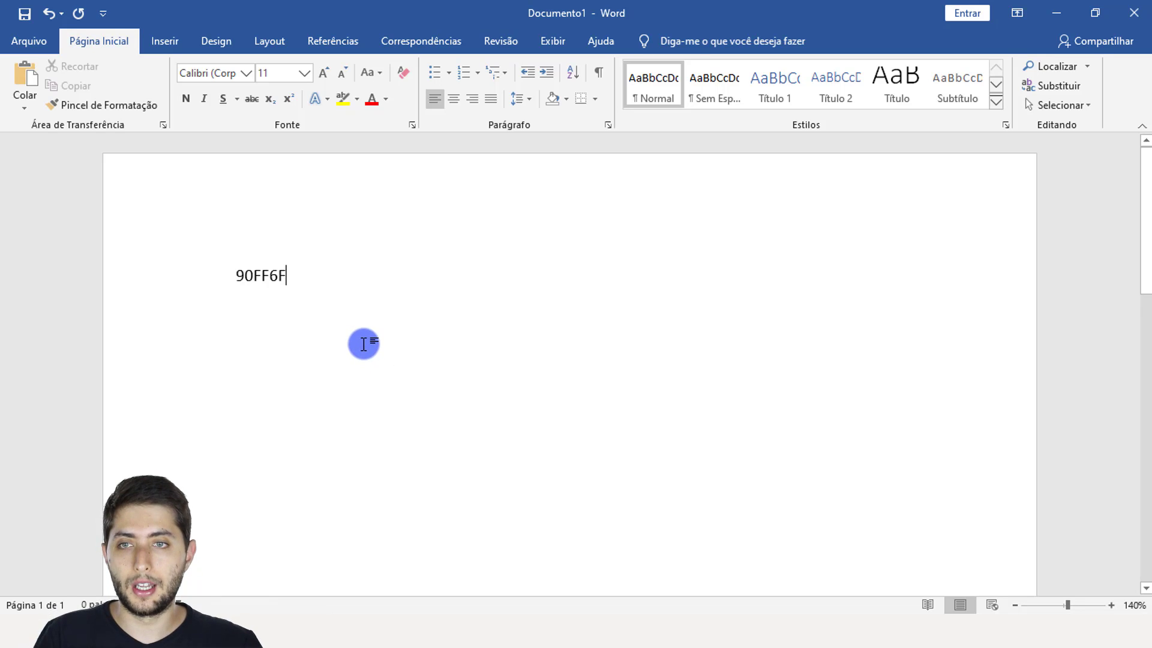
pyautogui.write('Verde')
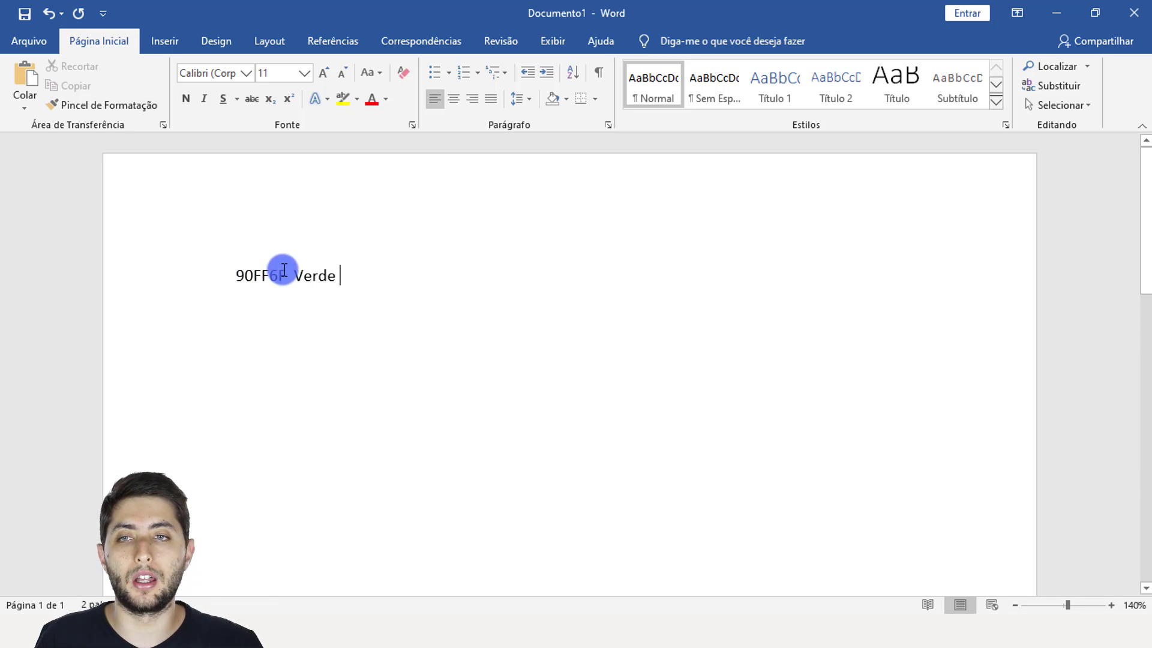
# Check the color code in Power BI, then prefix the green code in the Word document with #.
pyautogui.moveTo(479, 596)
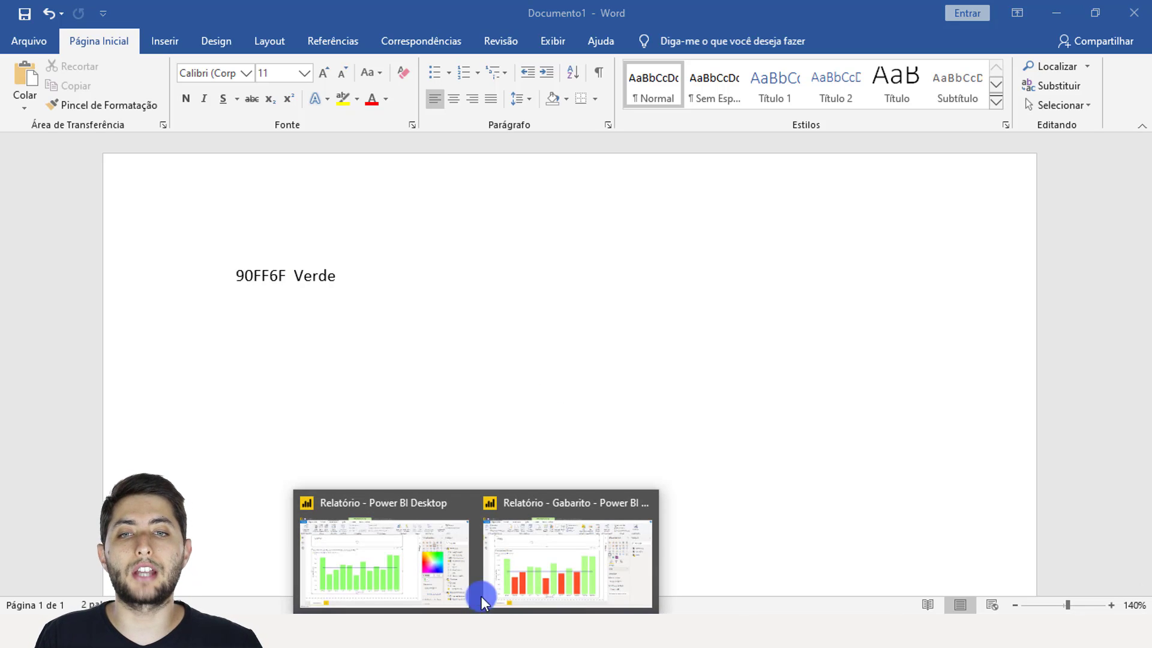
pyautogui.click(442, 568)
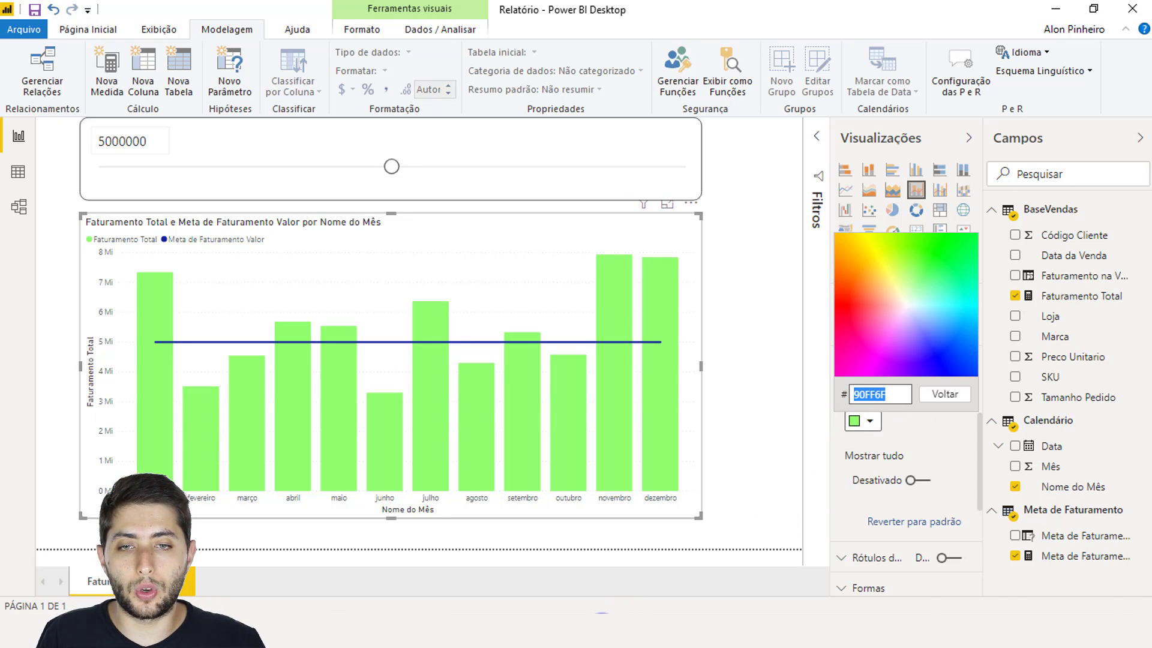
pyautogui.hotkey('alt', 'Tab')
pyautogui.click(236, 275)
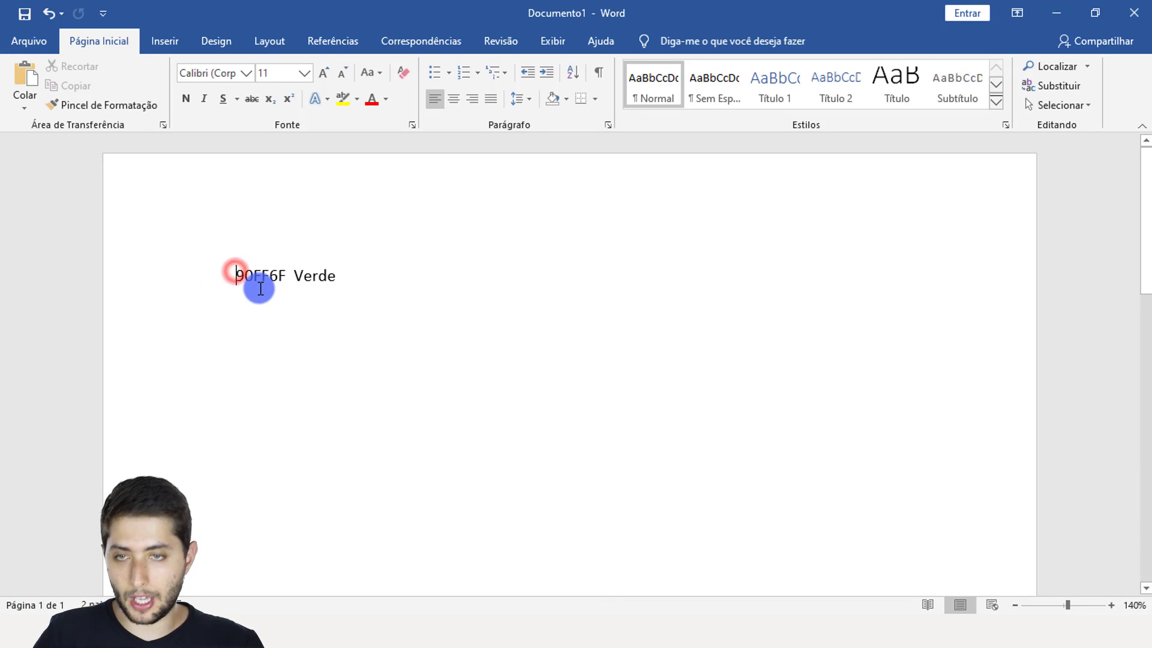
pyautogui.write('#')
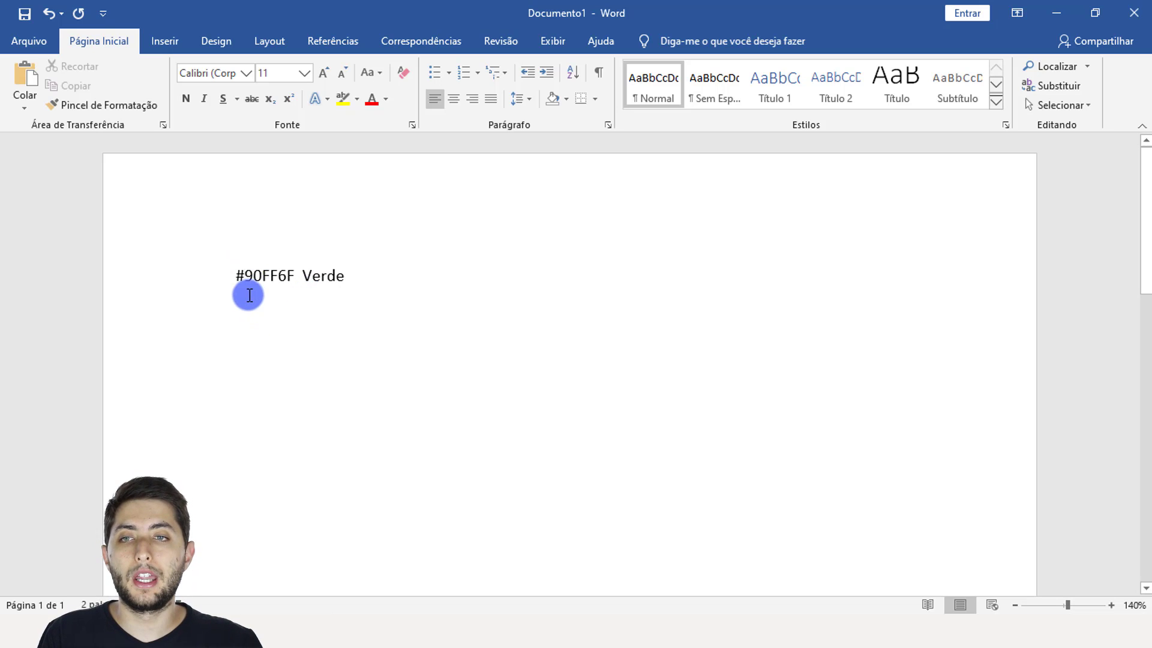
pyautogui.moveTo(233, 276); pyautogui.dragTo(295, 274)
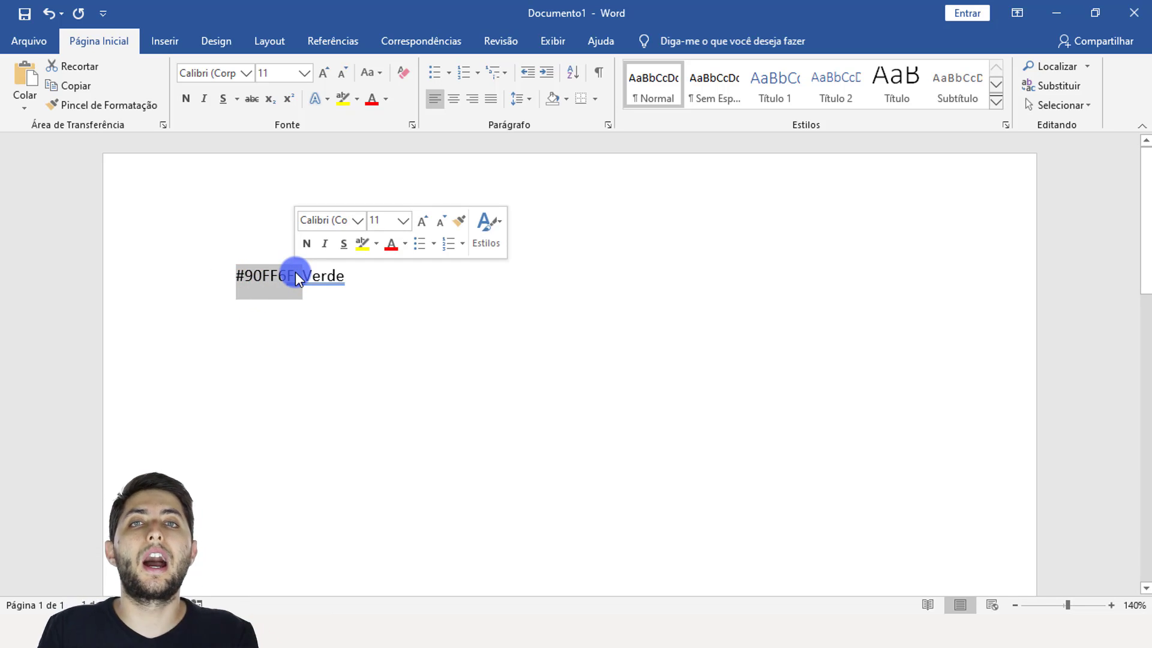
pyautogui.click(354, 287)
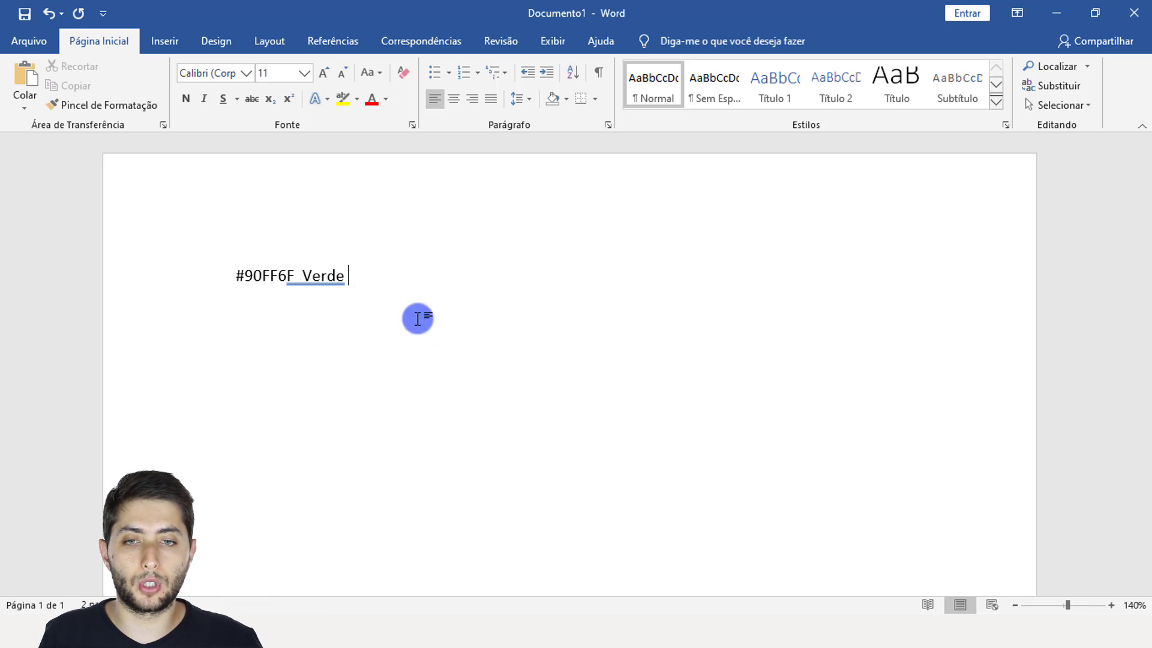
# Switch to the Power BI report, change the chart's default column color to orange-red FF6F3A, and copy its hex code.
pyautogui.click(419, 561)
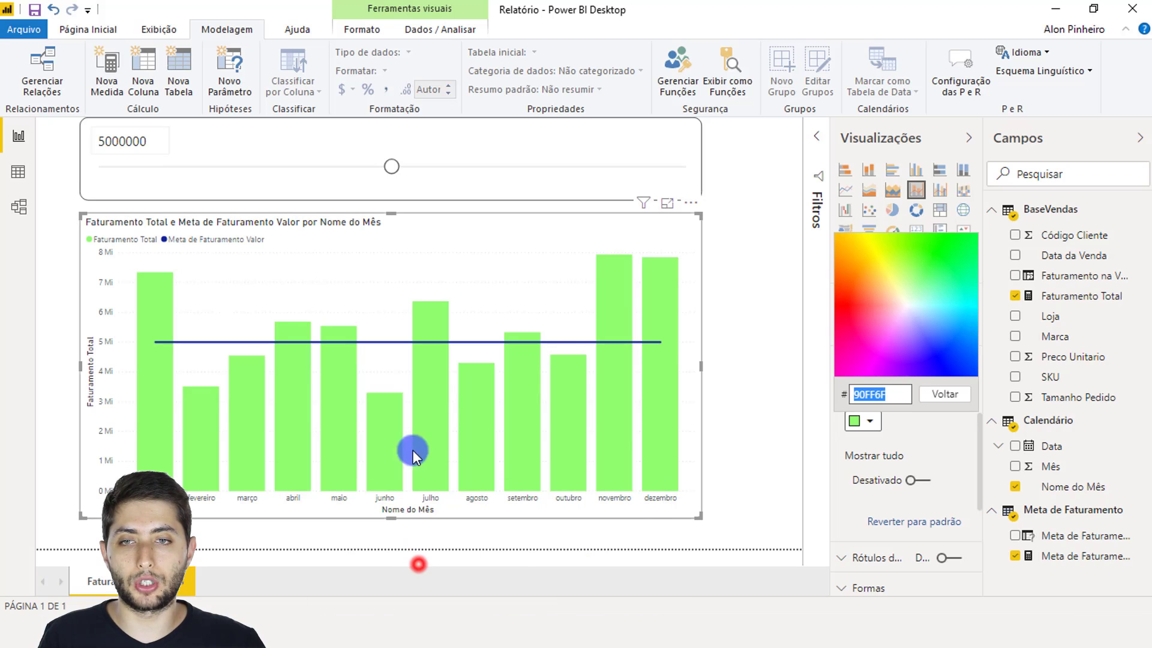
pyautogui.click(863, 294)
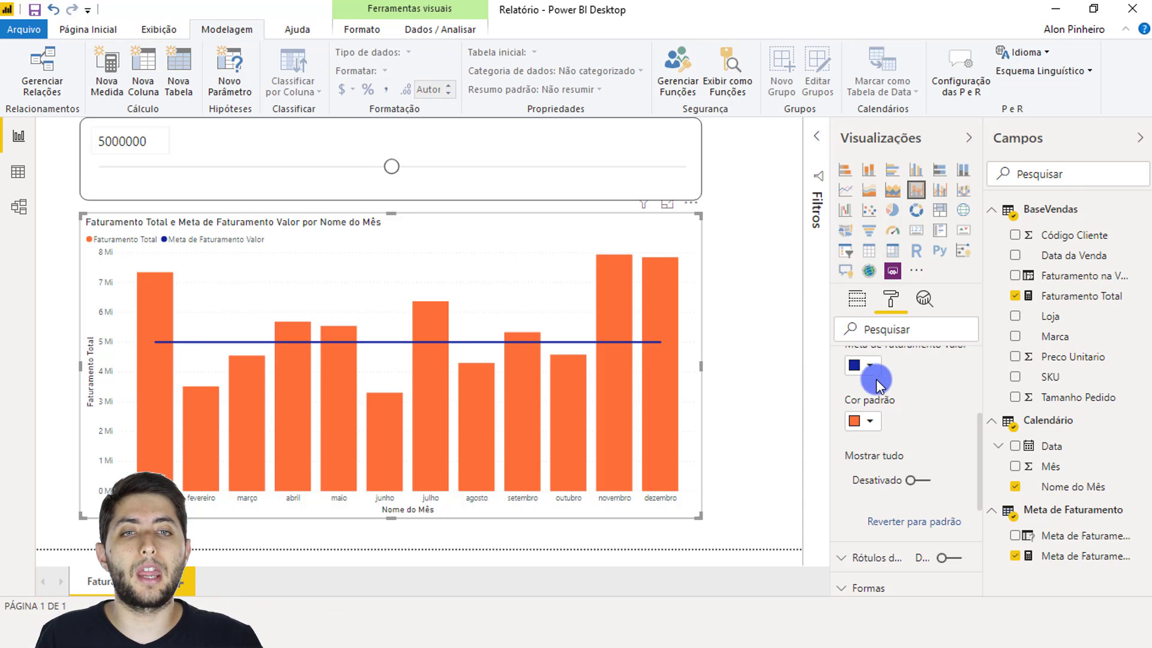
pyautogui.click(867, 420)
pyautogui.click(894, 378)
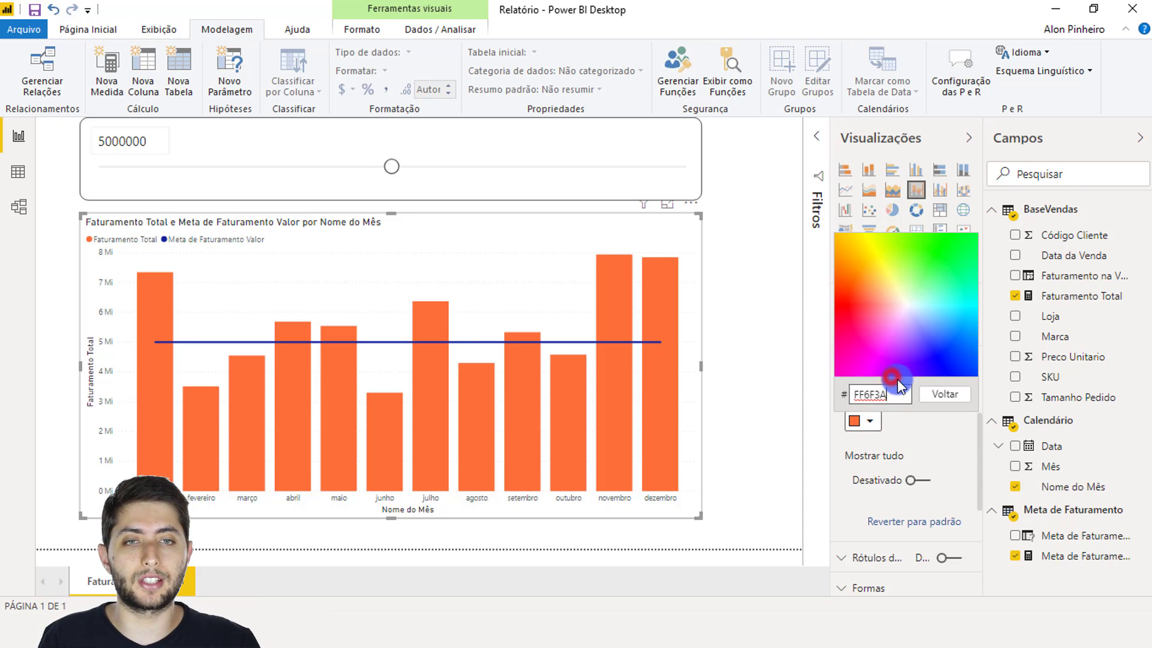
pyautogui.click(895, 394)
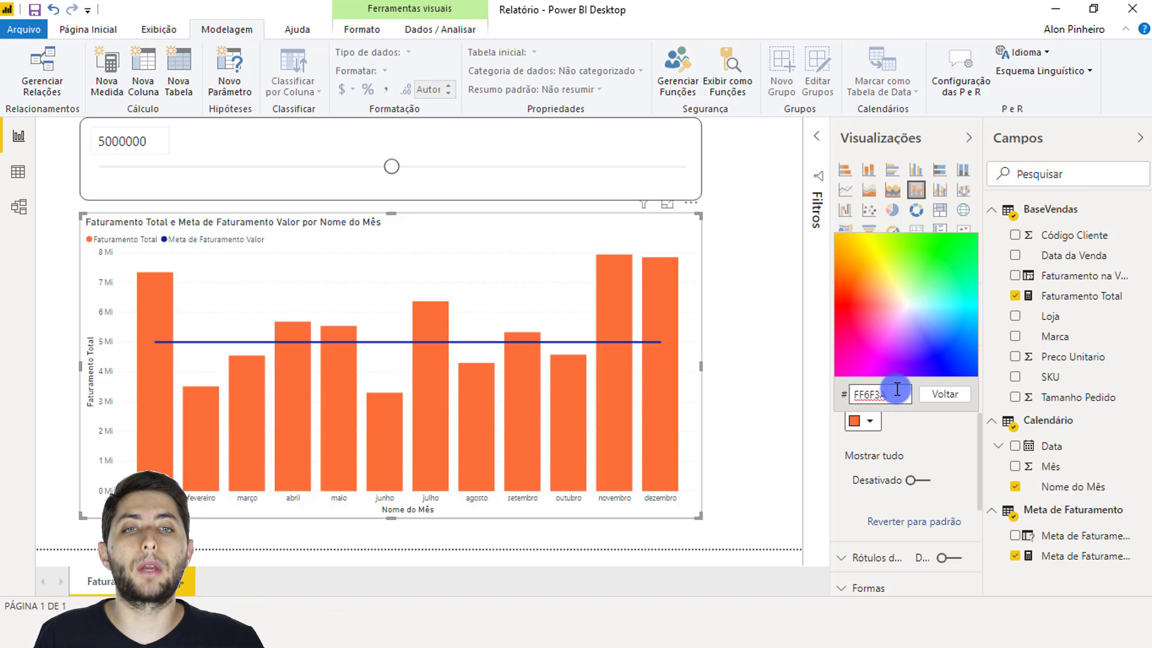
pyautogui.moveTo(895, 393); pyautogui.dragTo(869, 394)
pyautogui.hotkey('ctrl', 'c')
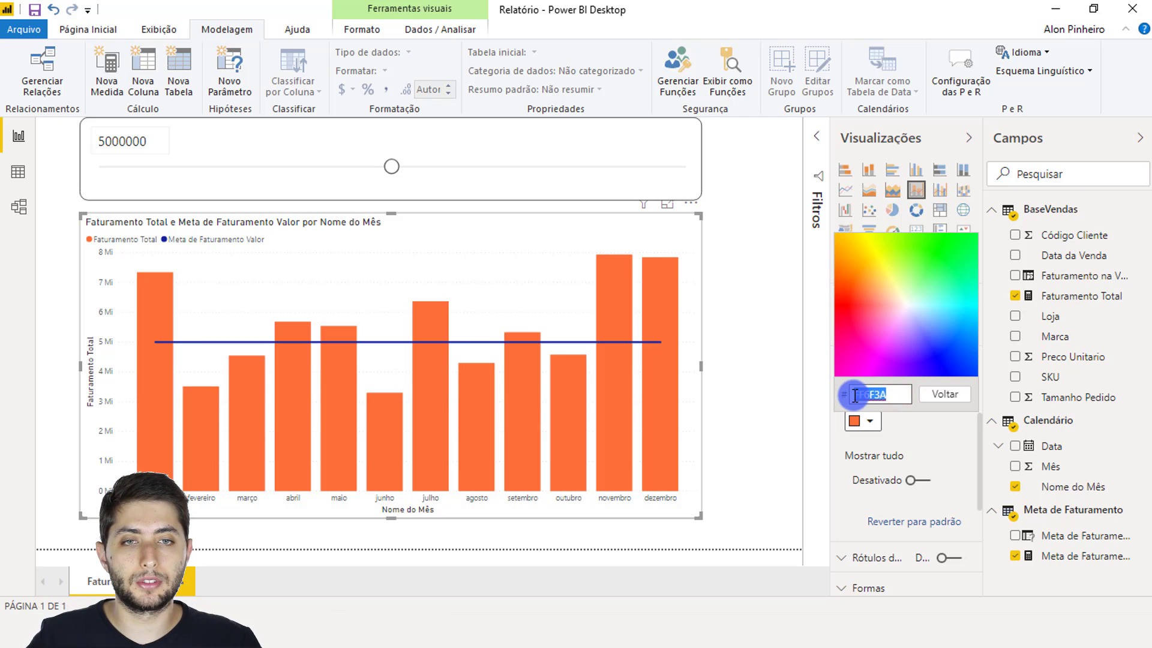
# Note the copied code in the Word document below the green one as "#FF6F3A vermelho".
pyautogui.hotkey('alt', 'Tab')
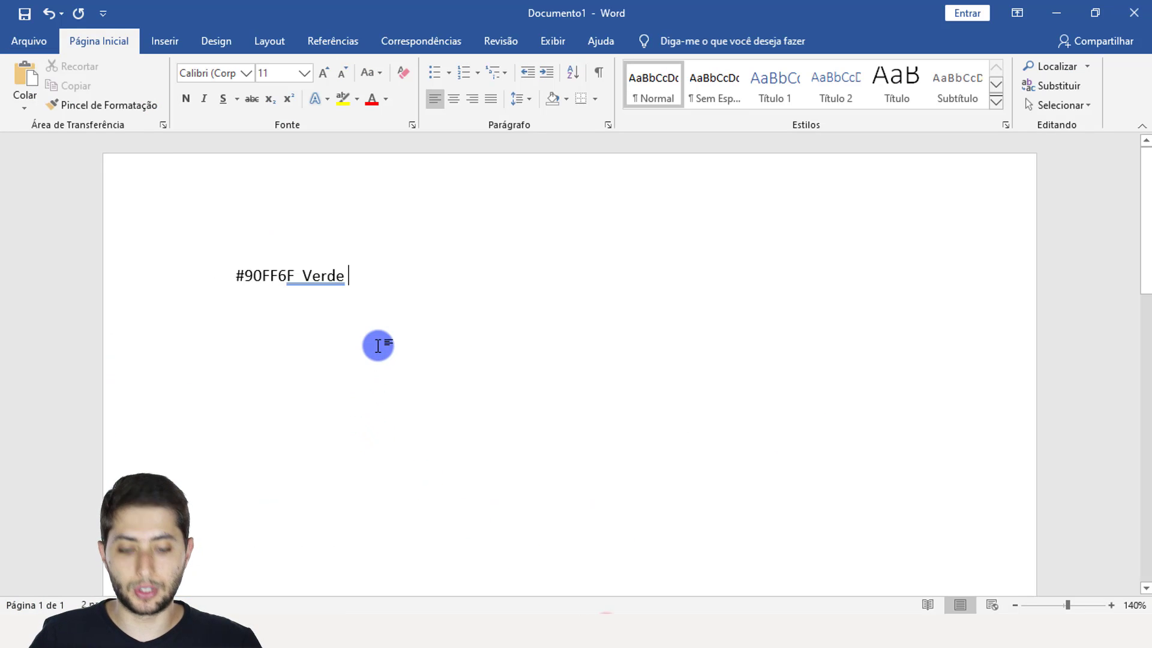
pyautogui.press('Return')
pyautogui.press('Return')
pyautogui.hotkey('ctrl', 'v')
pyautogui.click(378, 346)
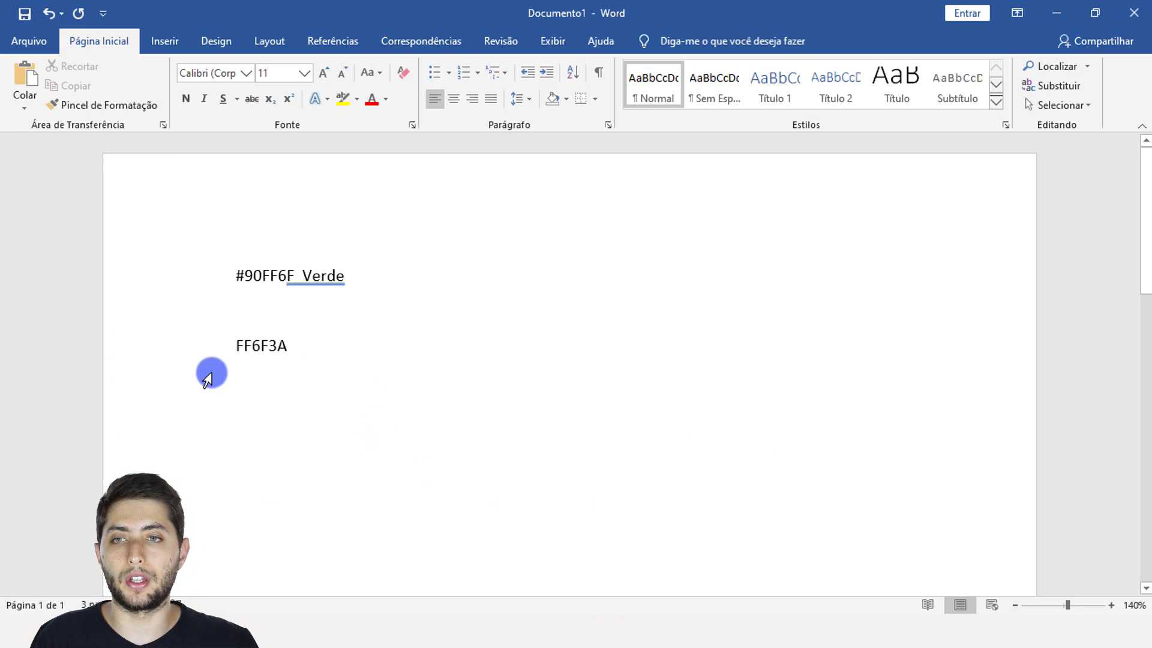
pyautogui.write('vermel')
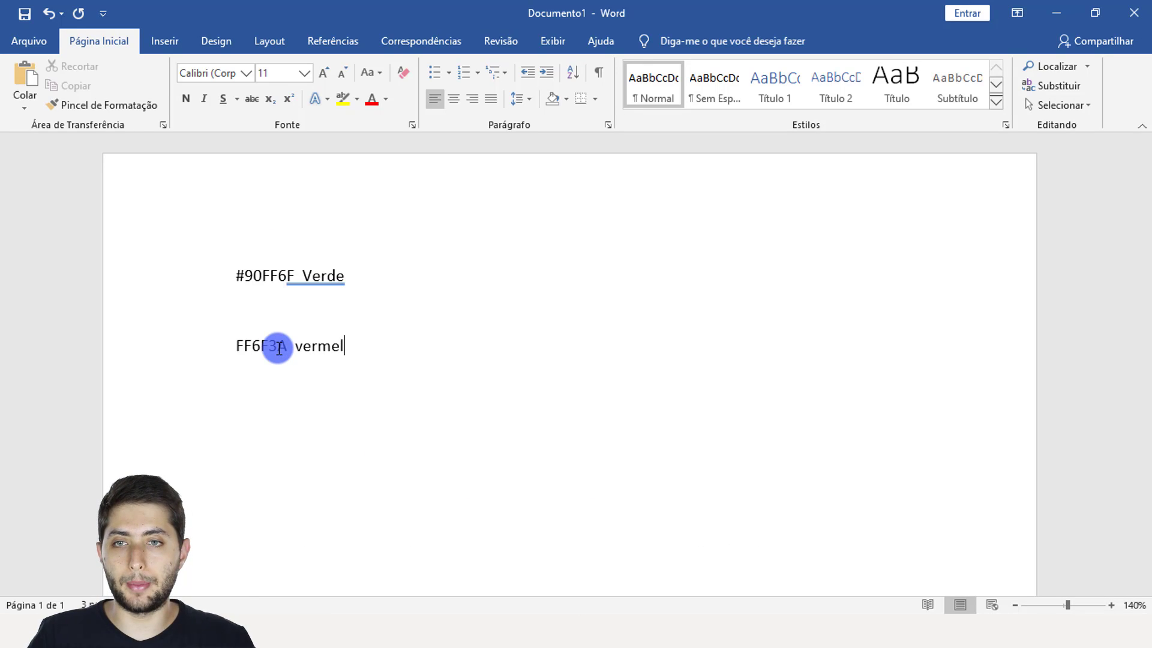
pyautogui.write('hao')
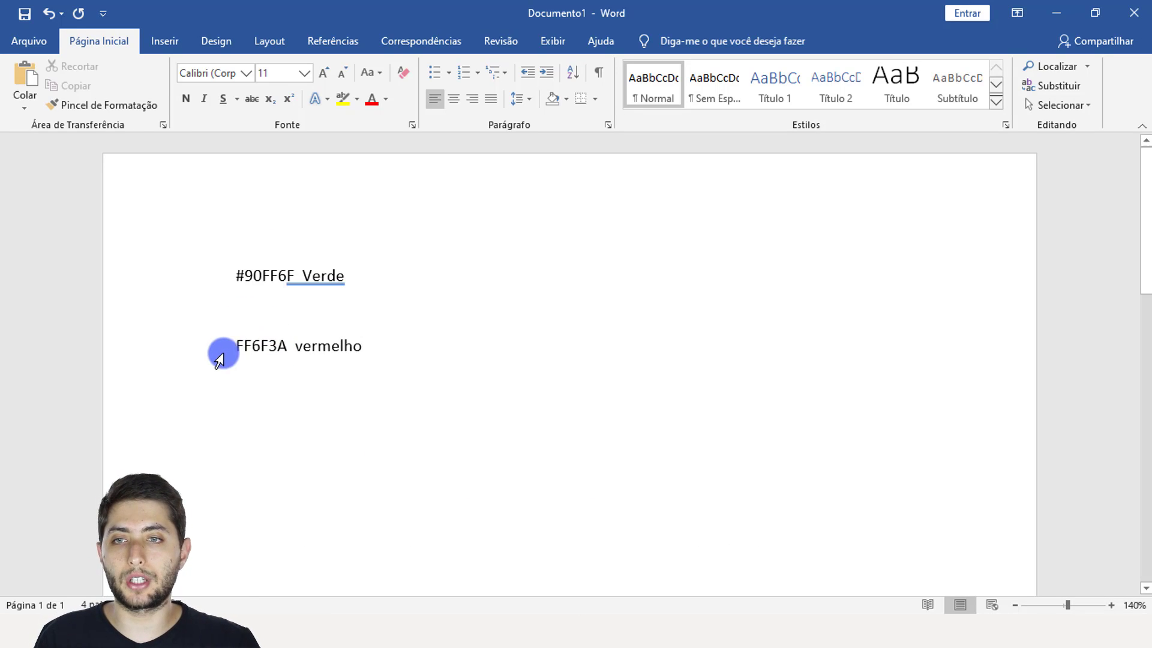
pyautogui.click(237, 343)
pyautogui.write('#')
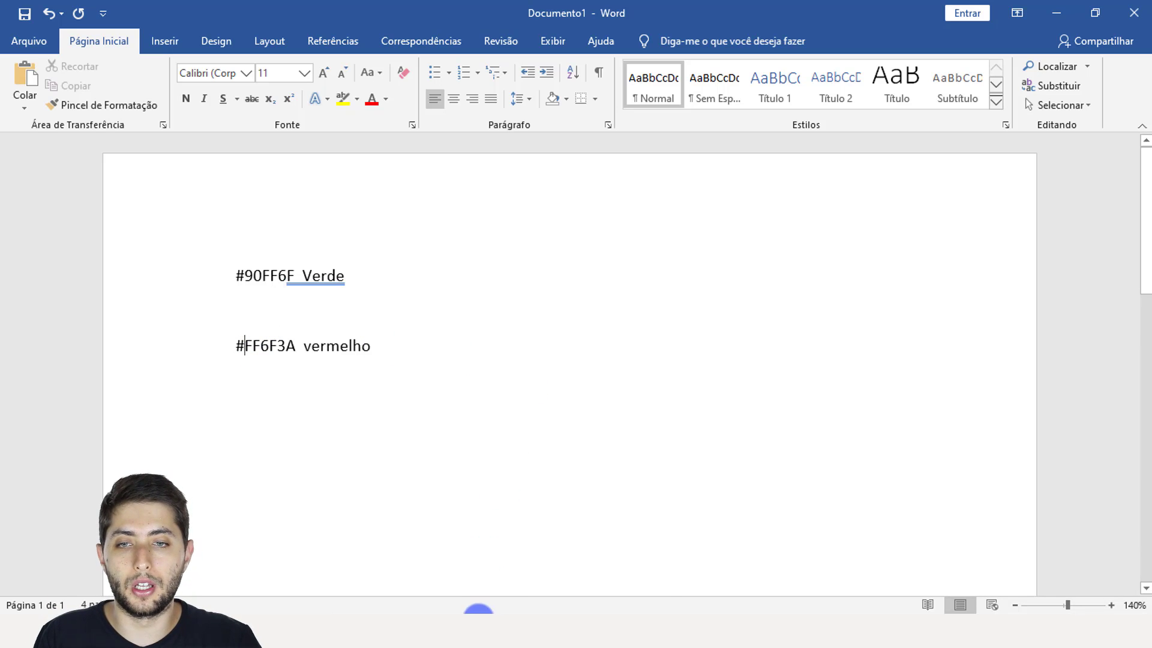
# Review the green and red hex codes in Word against the chart's columns and target line in Power BI.
pyautogui.moveTo(477, 609)
pyautogui.click(425, 576)
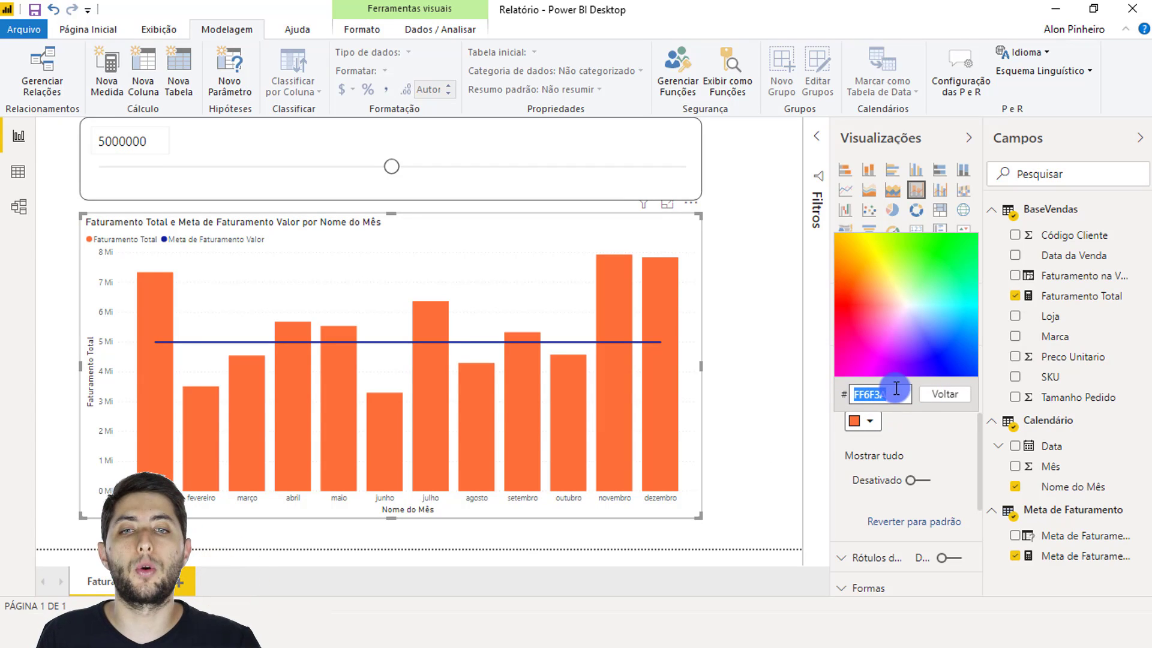
pyautogui.click(597, 625)
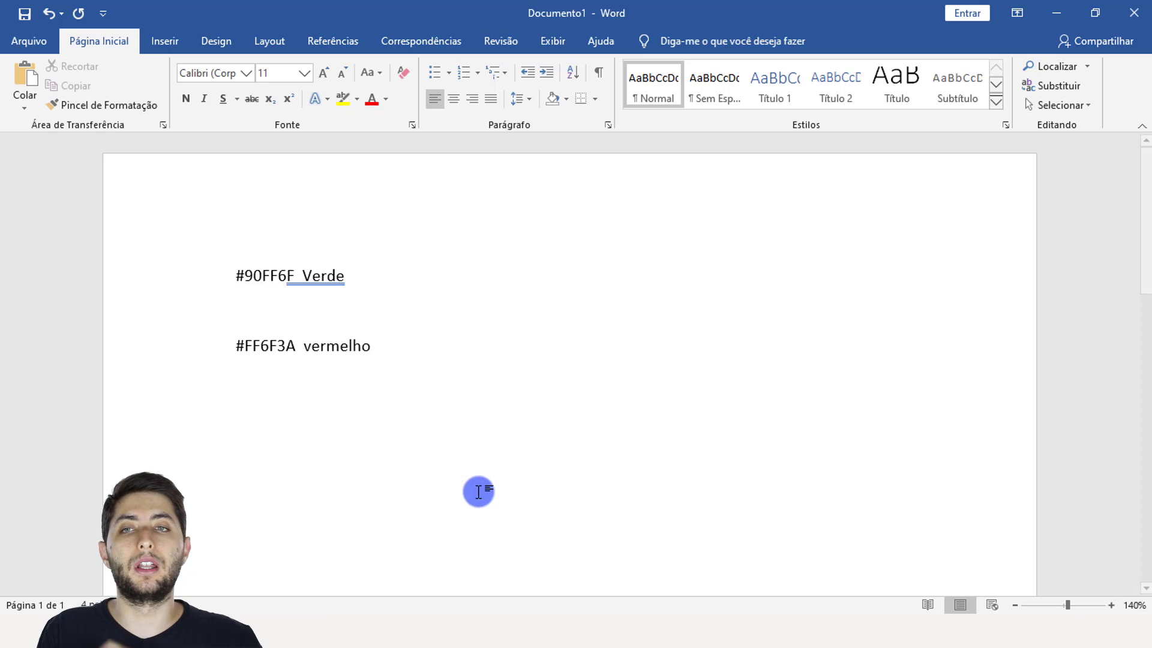
pyautogui.moveTo(233, 275); pyautogui.dragTo(284, 280)
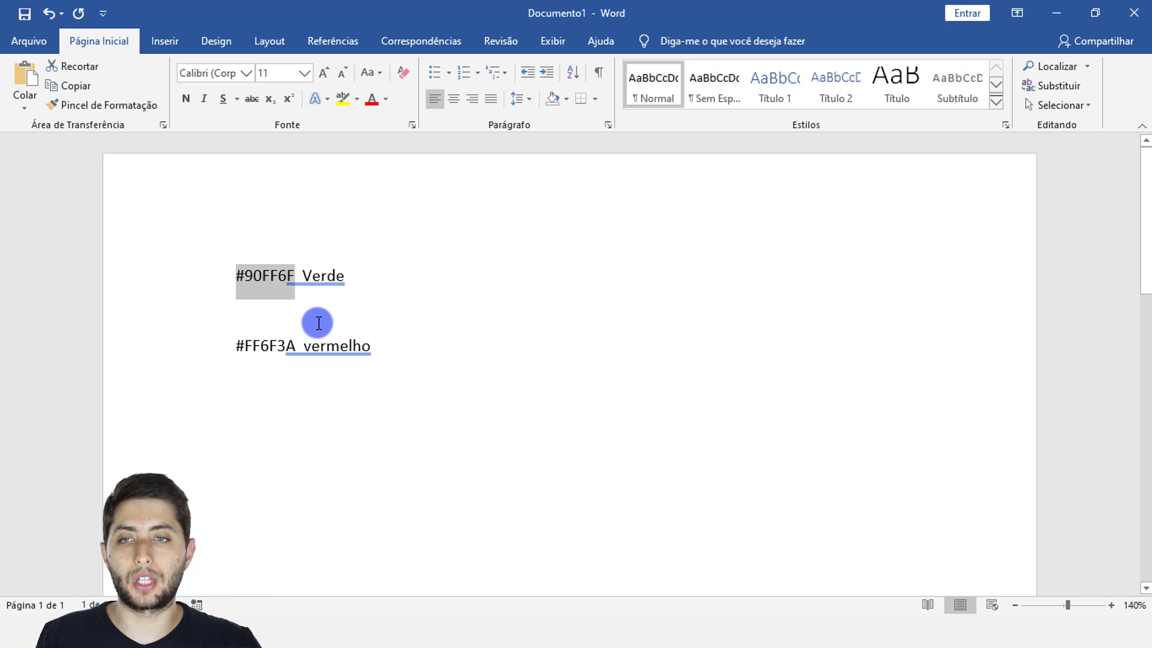
pyautogui.moveTo(234, 350); pyautogui.dragTo(278, 352)
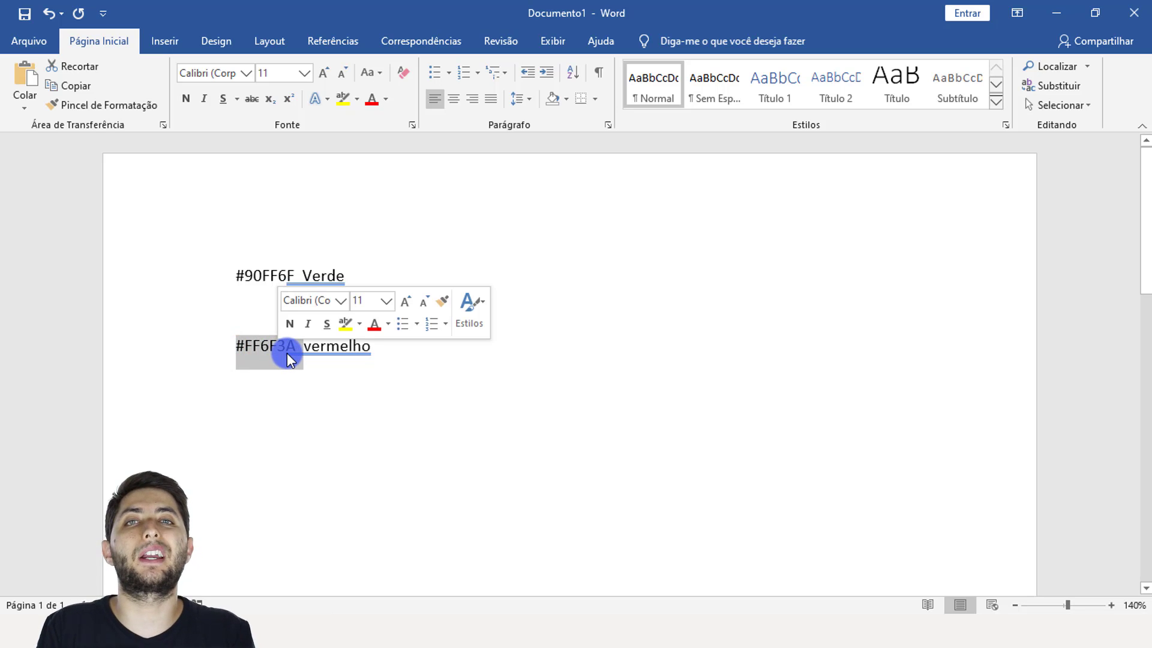
pyautogui.hotkey('ctrl', 'c')
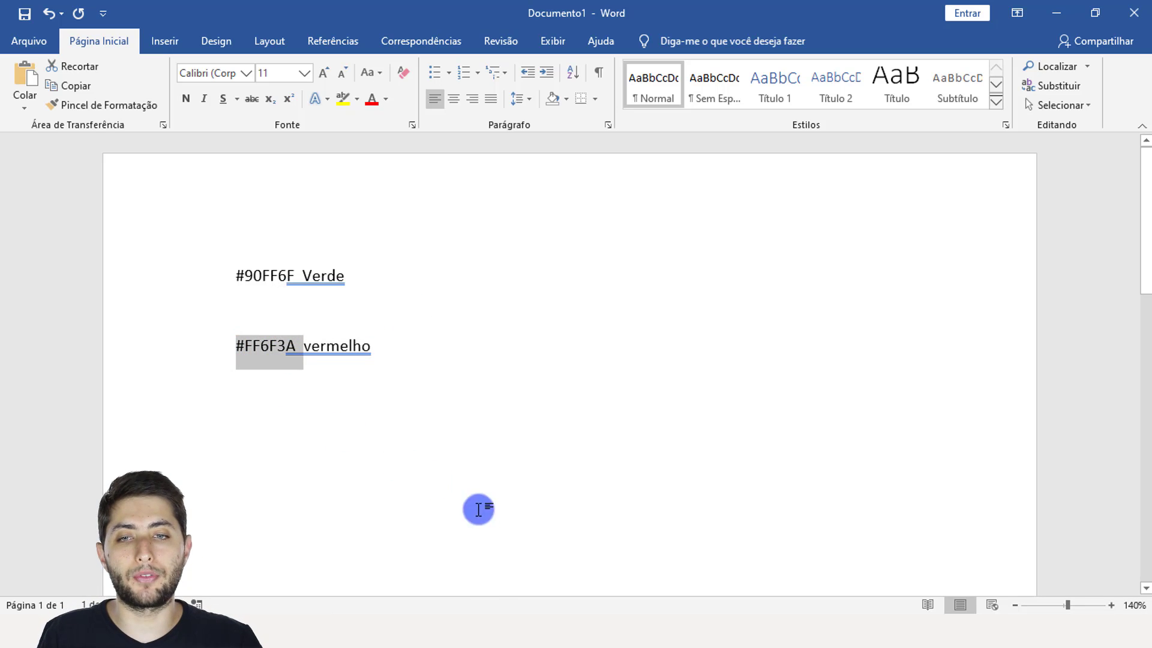
pyautogui.click(476, 630)
pyautogui.click(408, 570)
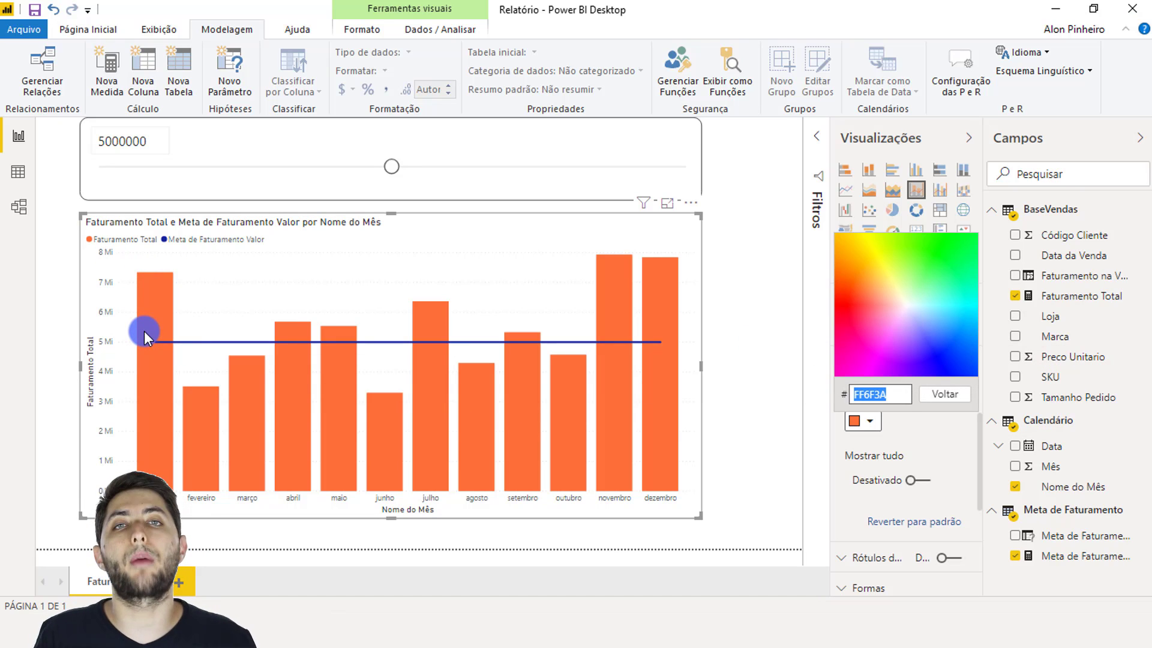
pyautogui.moveTo(145, 332)
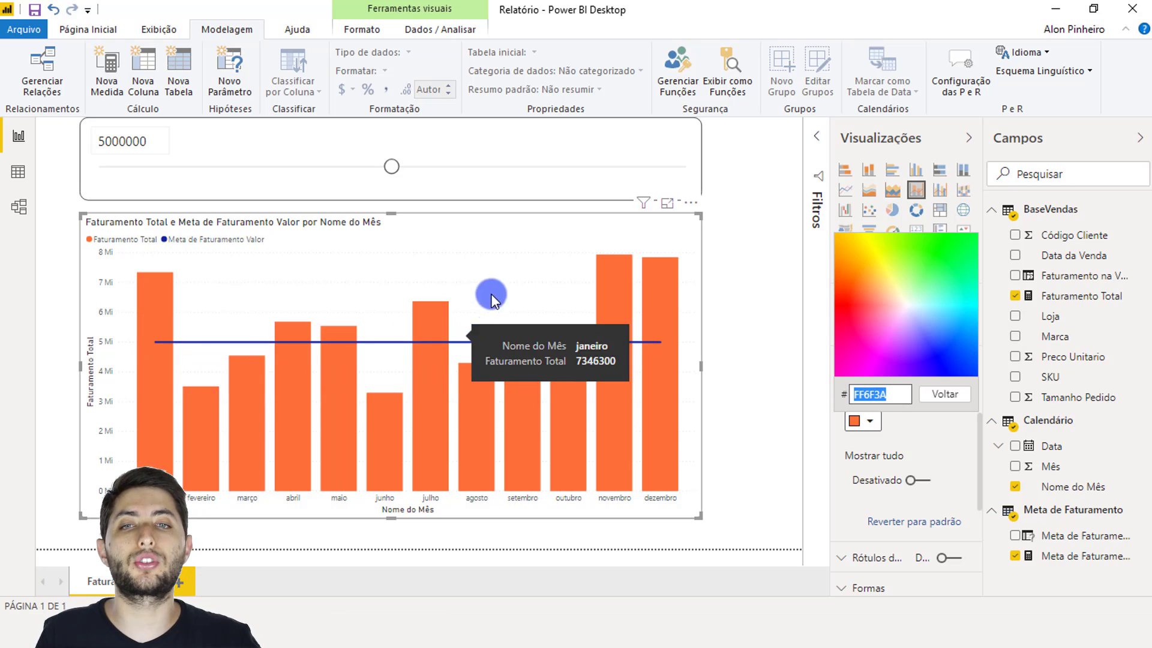
# Create a new measure named Cor in the BaseVendas table.
pyautogui.rightClick(1089, 257)
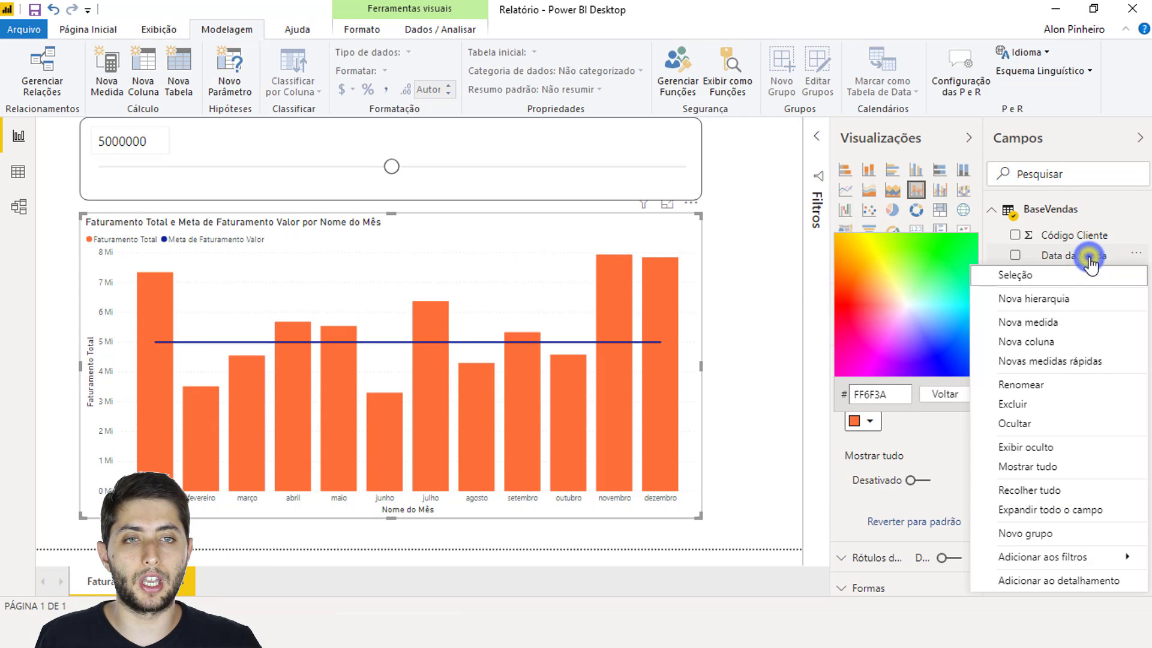
pyautogui.click(1064, 325)
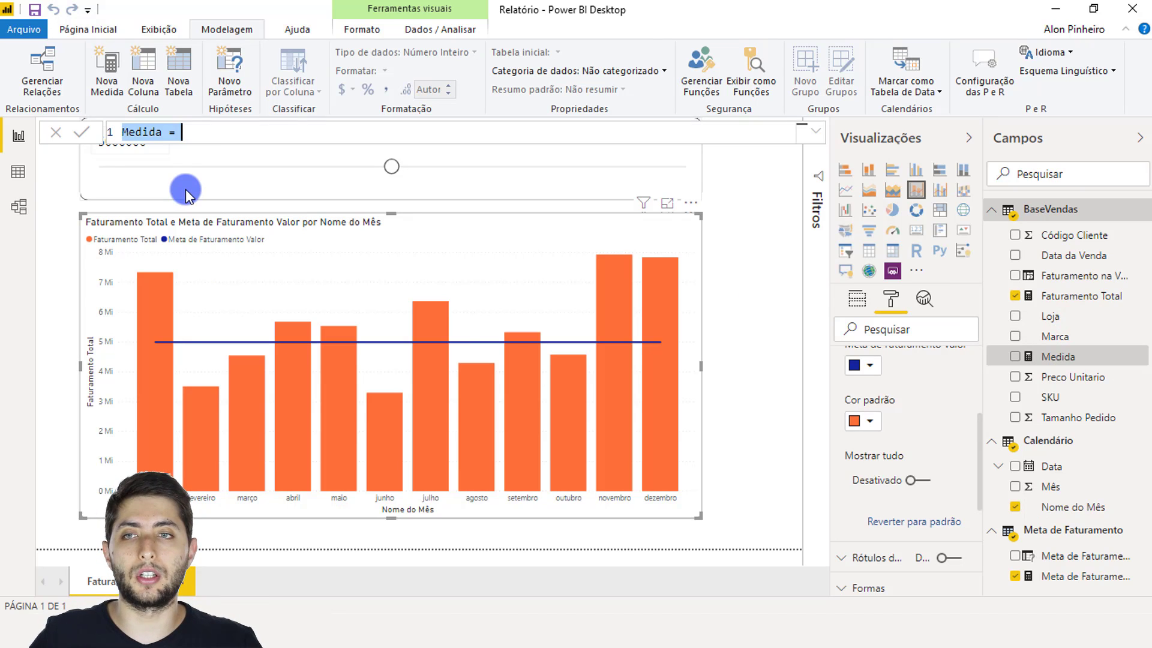
pyautogui.keyDown('ctrl'); pyautogui.scroll(5, 207, 137); pyautogui.keyUp('ctrl')
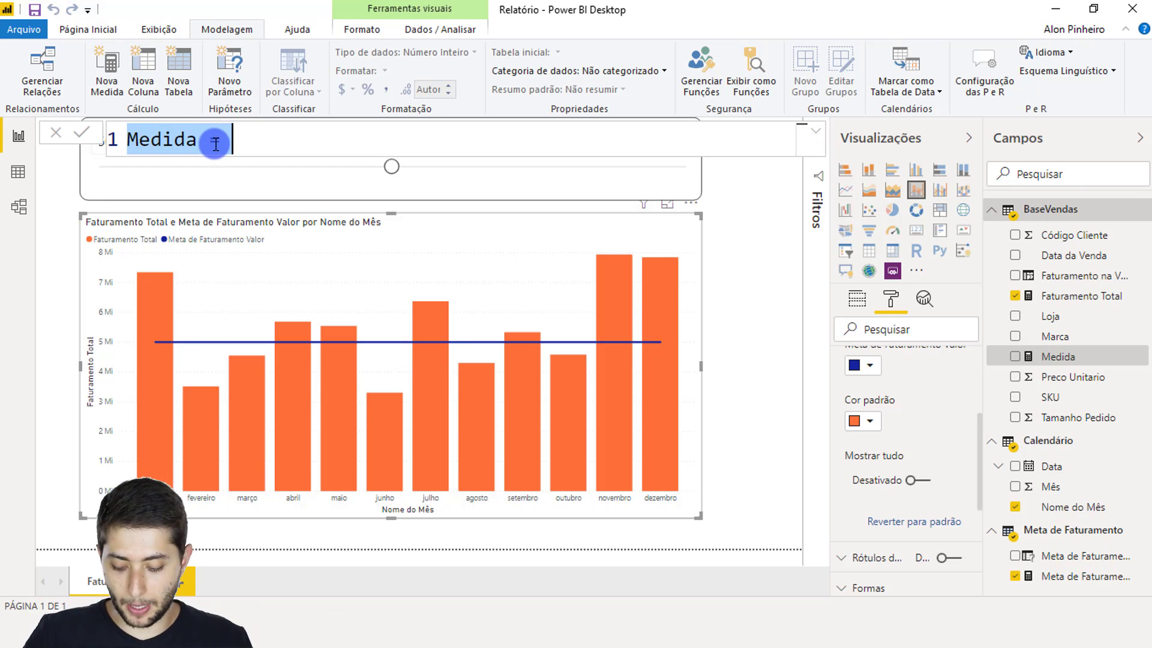
pyautogui.press('BackSpace')
pyautogui.write('Cor ')
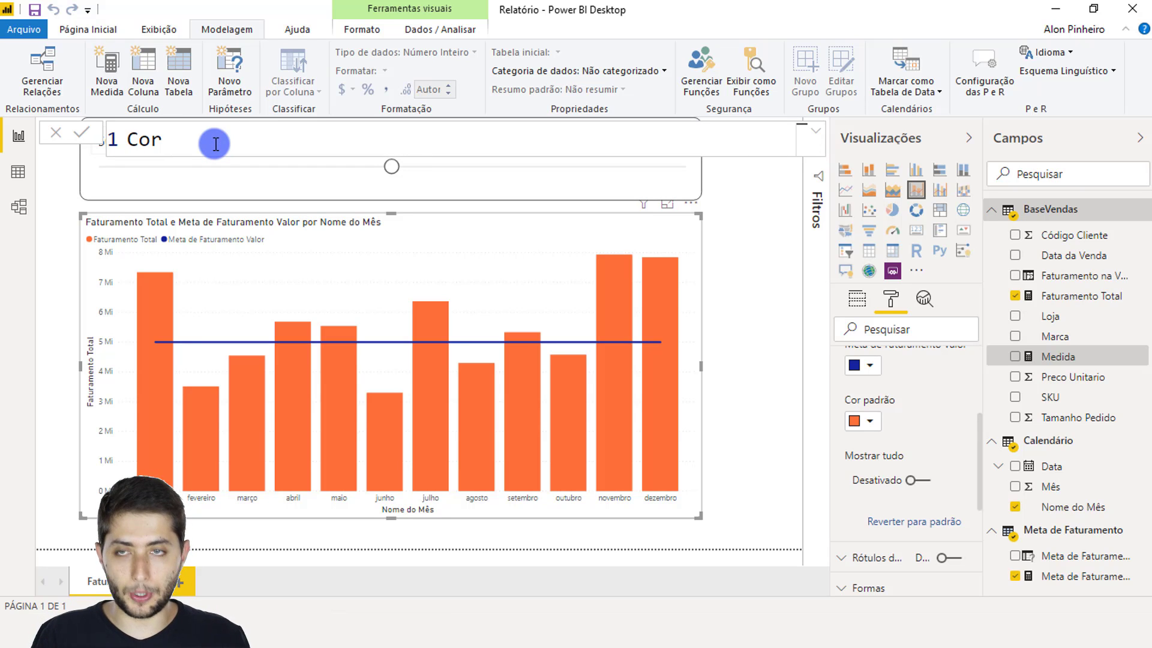
pyautogui.write('=')
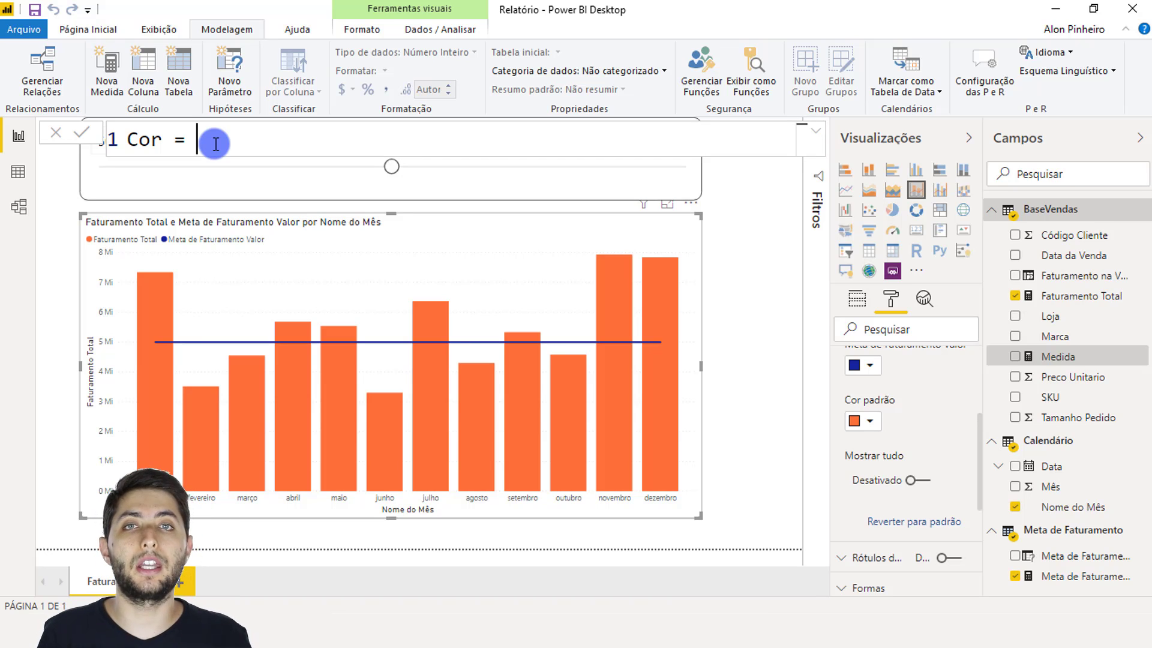
# Start the Cor formula with an IF testing whether [Faturamento Total] is >= 'Meta de Faturamento'[Meta de Faturamento Valor].
pyautogui.write('if')
pyautogui.press('Tab')
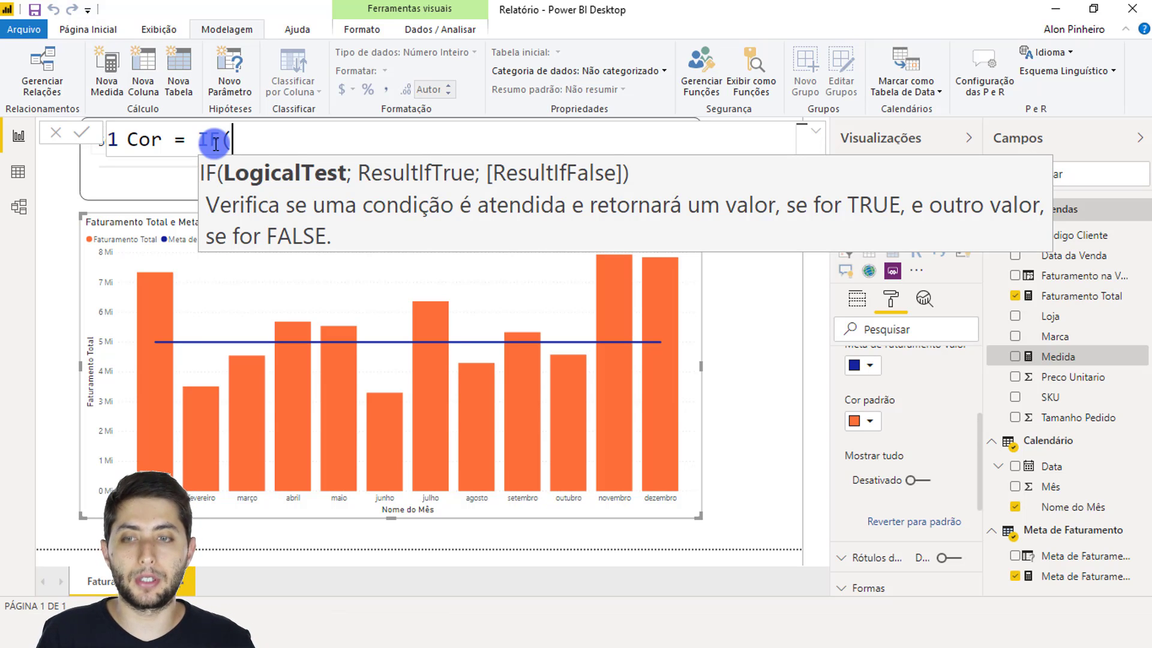
pyautogui.write('fatu')
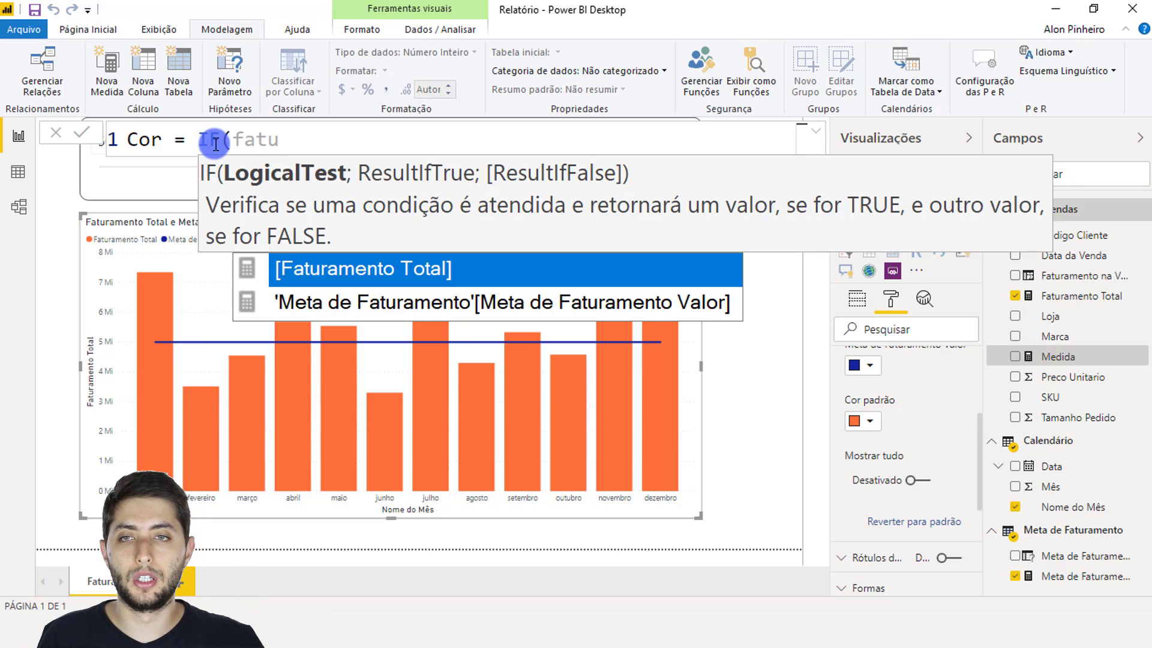
pyautogui.click(322, 267)
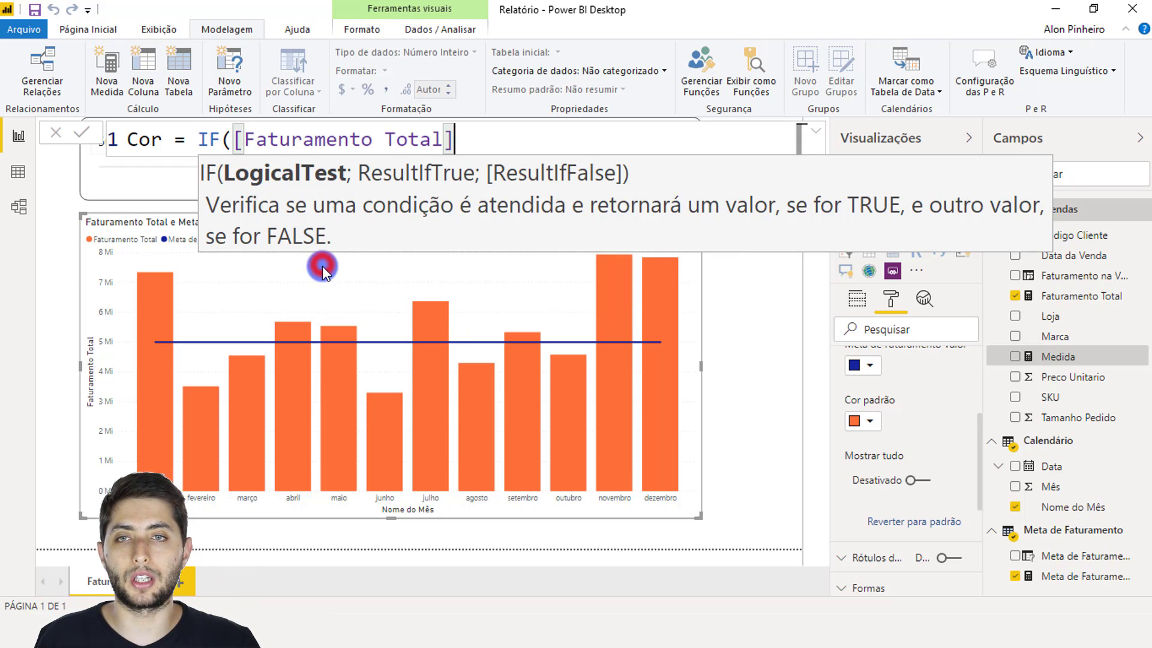
pyautogui.write('>=')
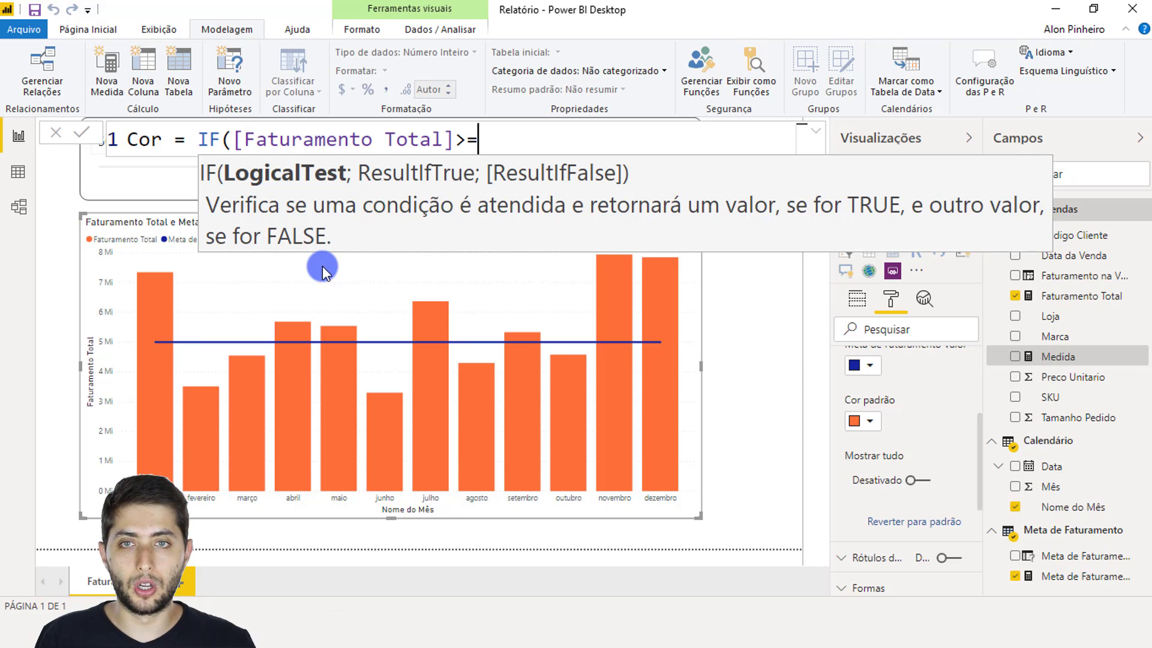
pyautogui.write('met')
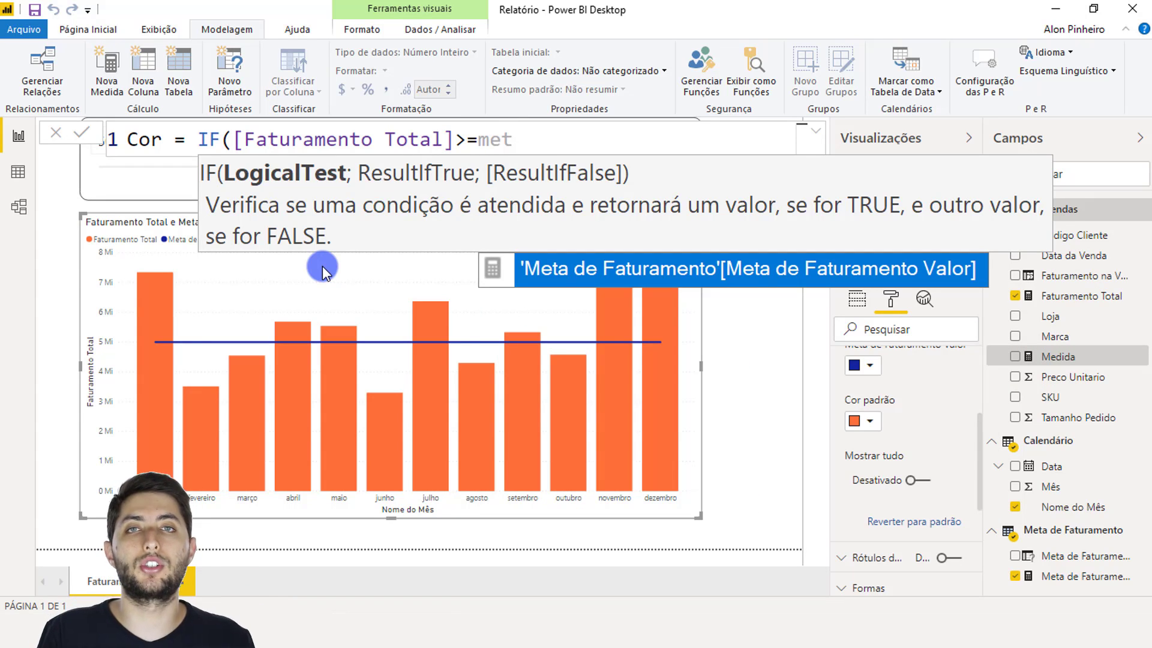
pyautogui.click(653, 270)
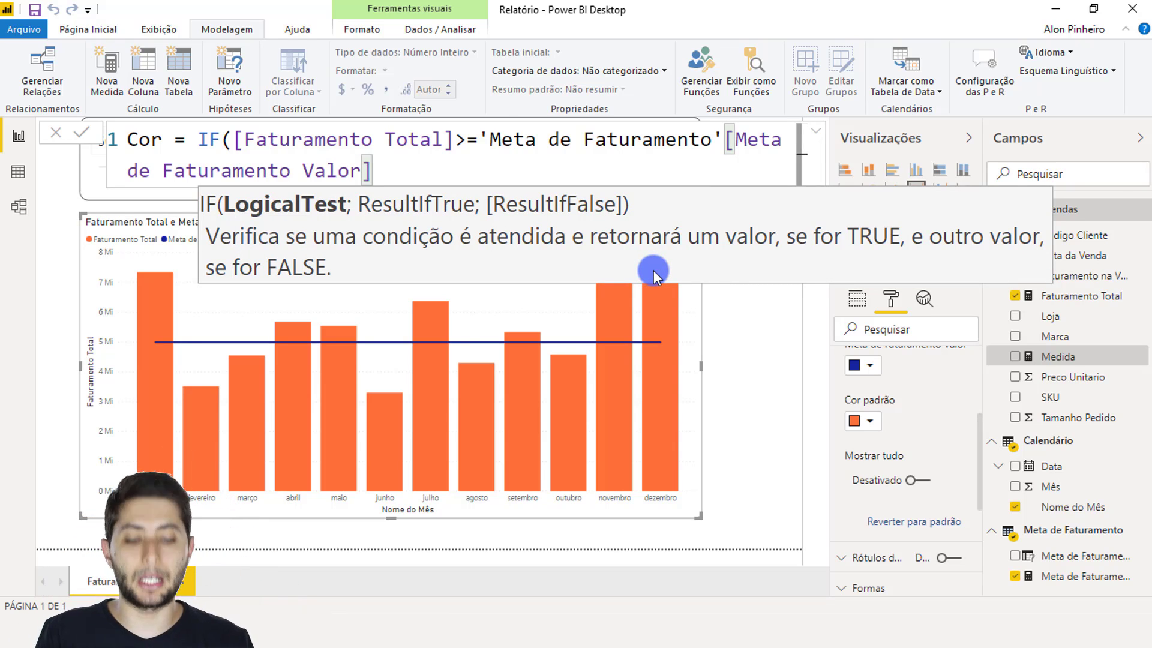
pyautogui.write(';')
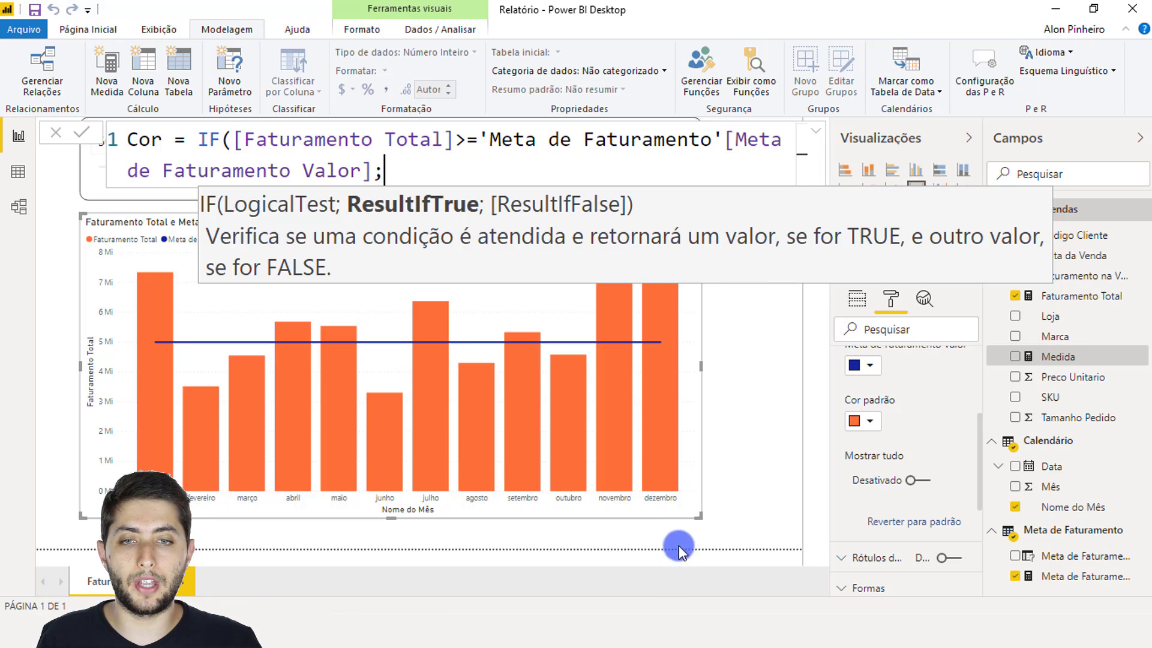
# Copy the green hex code from the Word document and enter "#90FF6F" as the IF's true result in Power BI.
pyautogui.click(564, 635)
pyautogui.click(270, 279)
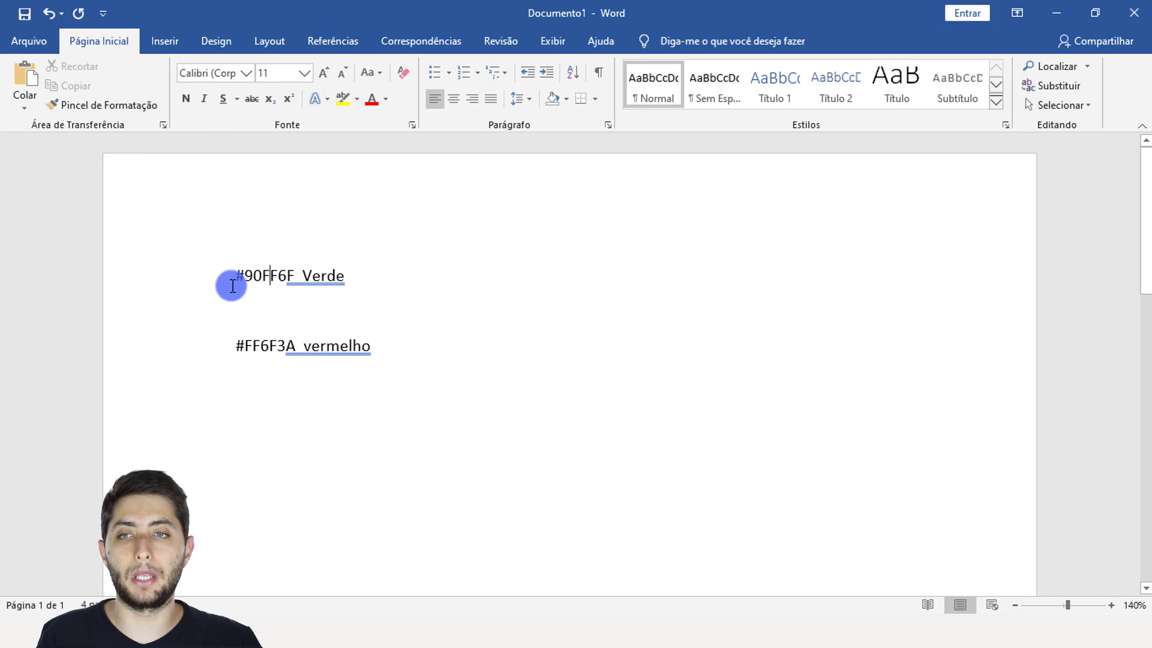
pyautogui.moveTo(236, 275); pyautogui.dragTo(292, 278)
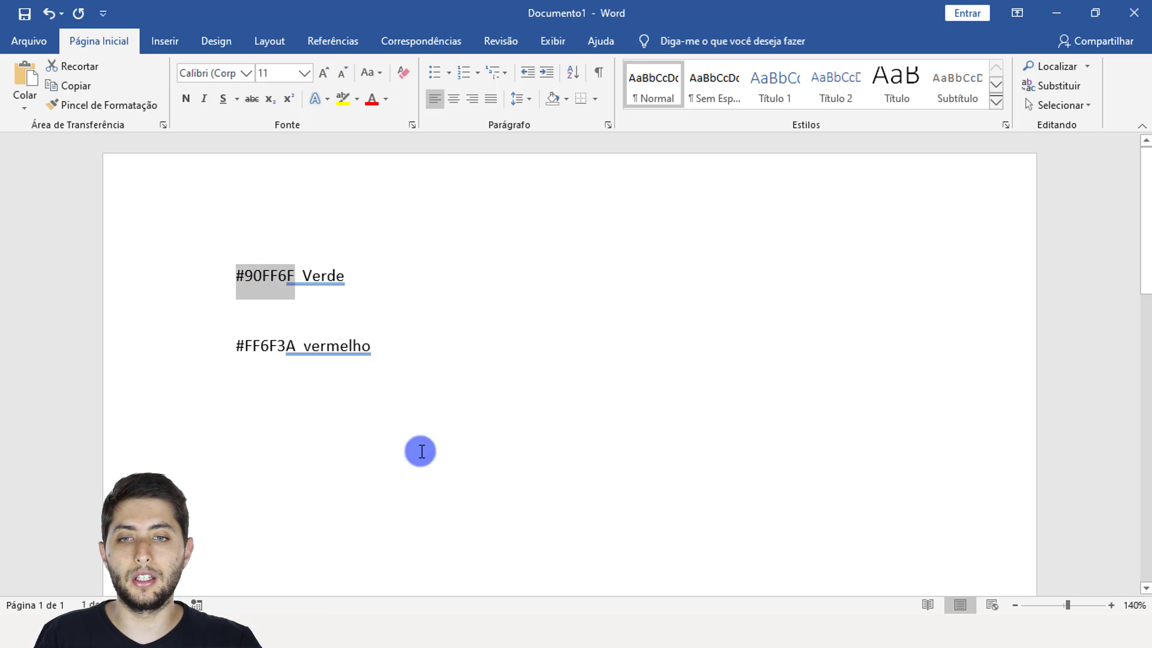
pyautogui.click(432, 564)
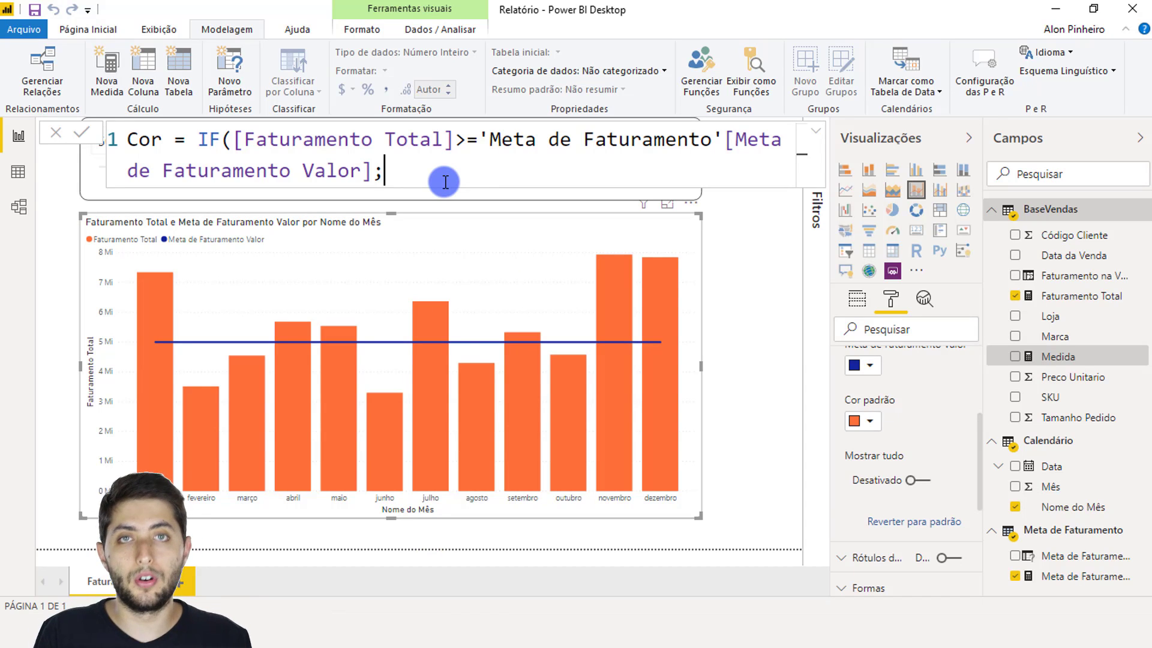
pyautogui.write('"#90EE6F"')
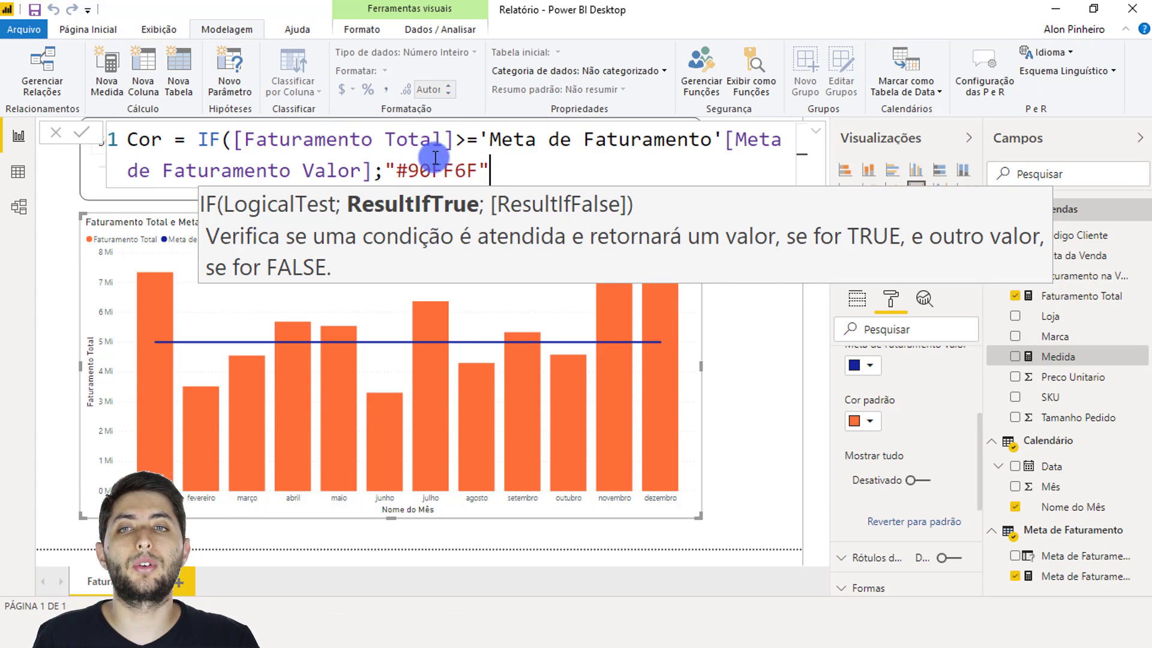
pyautogui.moveTo(396, 172); pyautogui.dragTo(486, 175)
pyautogui.click(488, 170)
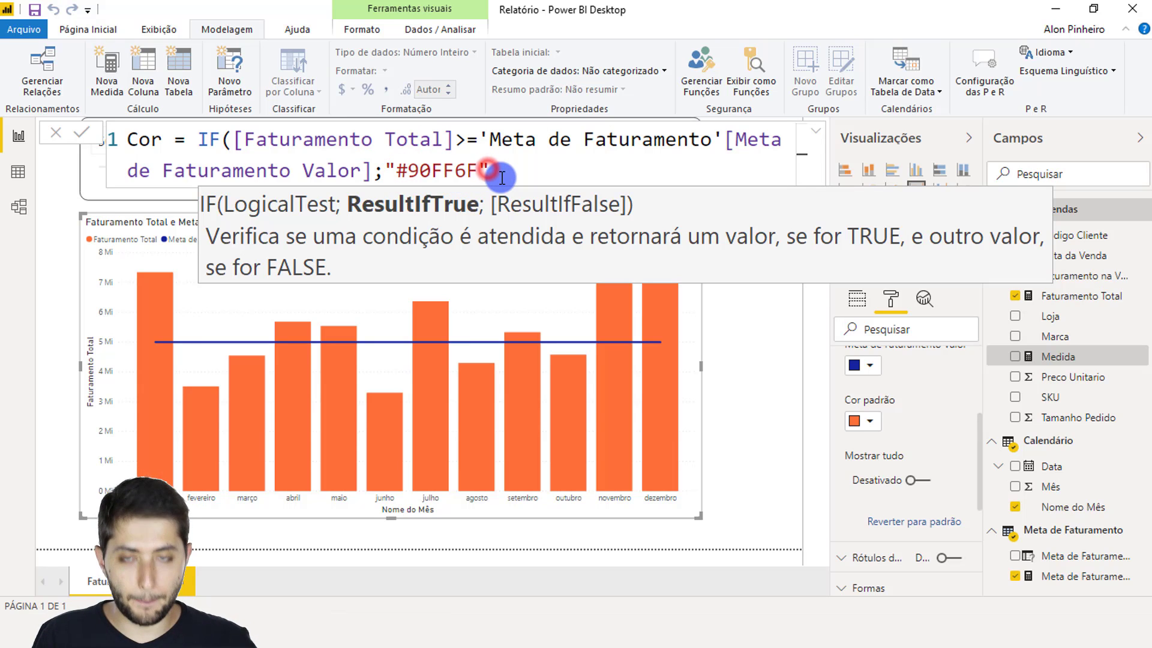
pyautogui.write(';')
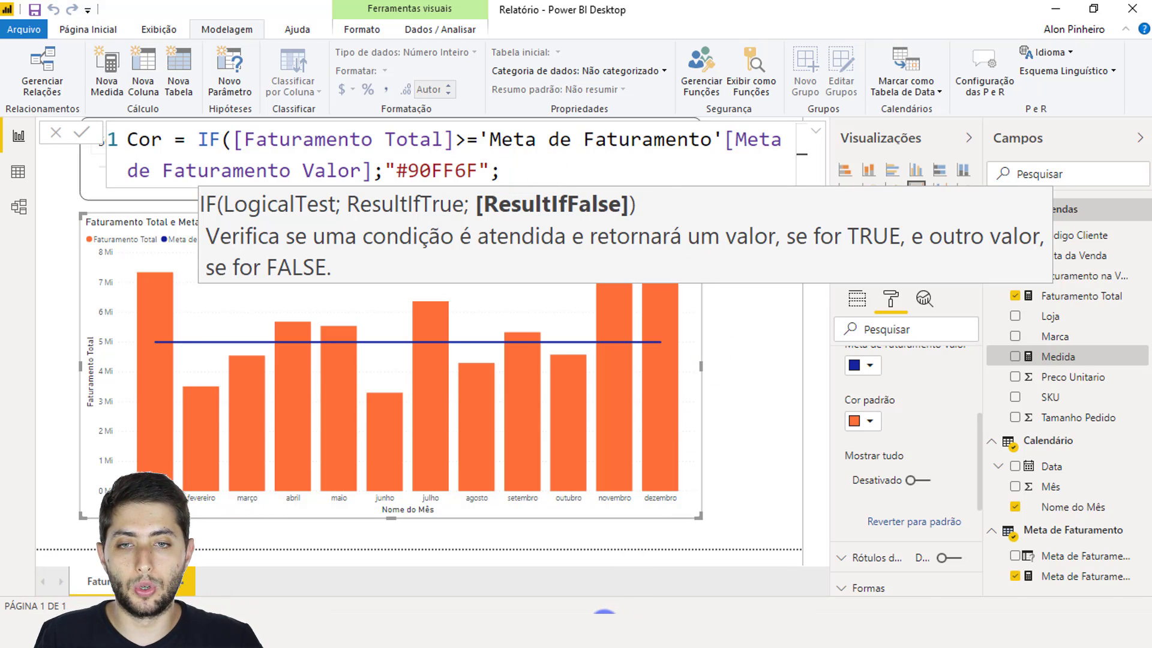
# Switch to the Word document and copy the red hex code #FF6F3A.
pyautogui.click(603, 625)
pyautogui.click(227, 366)
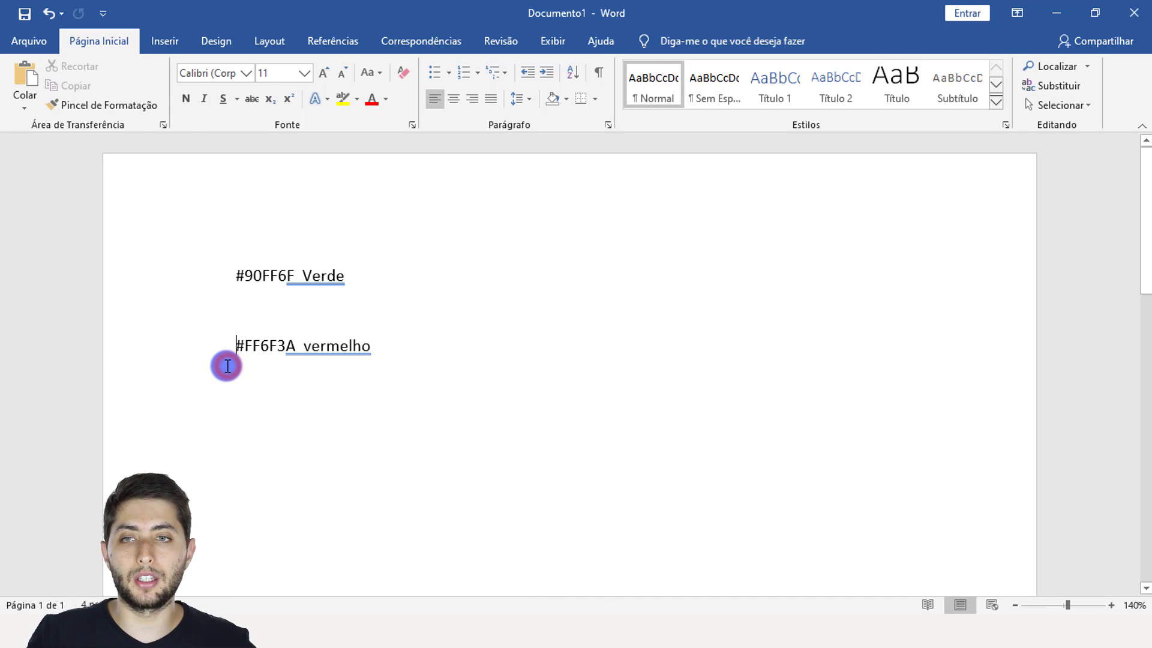
pyautogui.hotkey('shift', 'Right')
pyautogui.hotkey('shift', 'Right')
pyautogui.hotkey('shift', 'Right')
pyautogui.hotkey('shift', 'Right')
pyautogui.hotkey('shift', 'Right')
pyautogui.hotkey('shift', 'Right')
pyautogui.hotkey('shift', 'Right')
pyautogui.hotkey('ctrl', 'c')
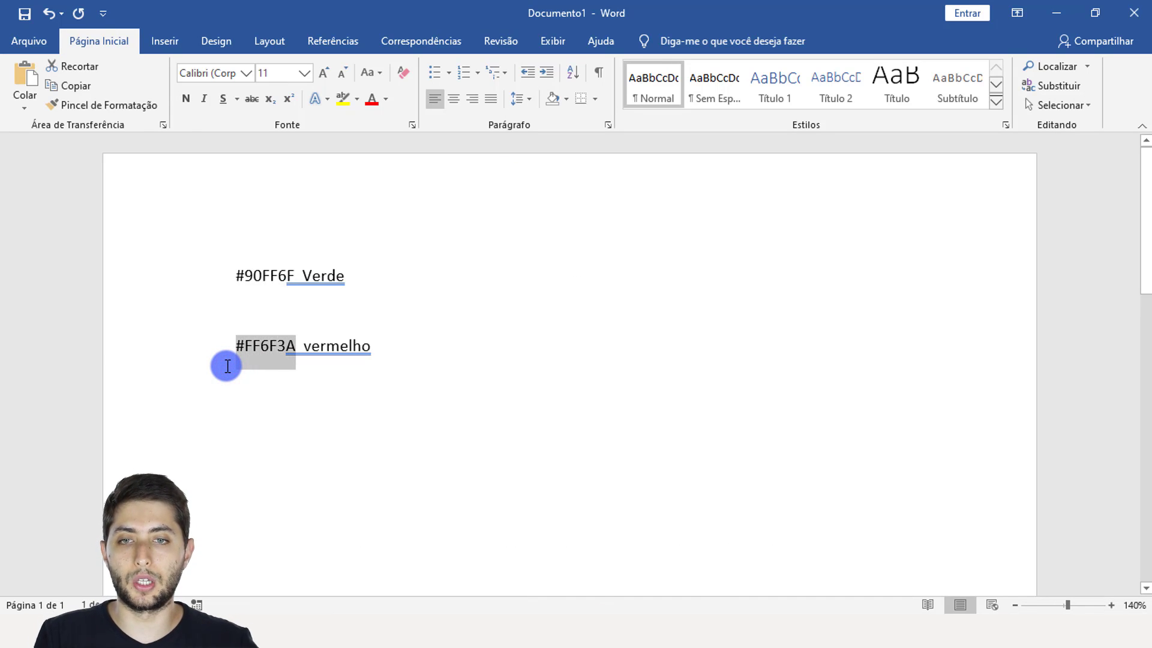
# Back in Power BI, enter "#FF6F3A" as the IF's false result and close the function.
pyautogui.moveTo(474, 627)
pyautogui.click(430, 577)
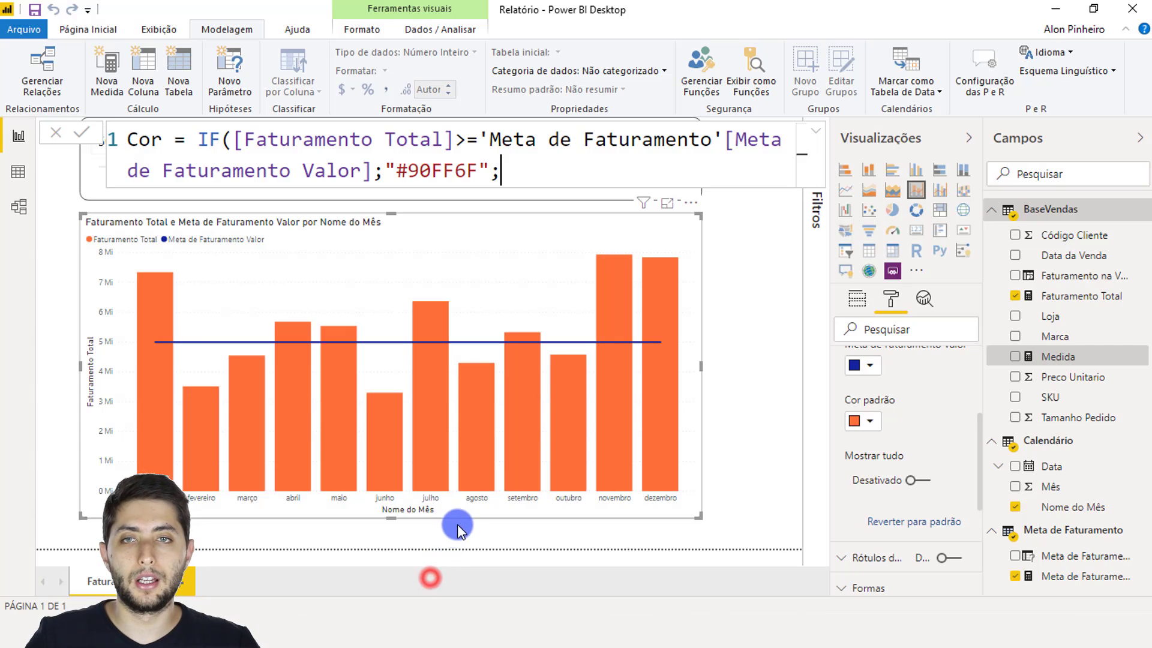
pyautogui.write('"')
pyautogui.hotkey('ctrl', 'v')
pyautogui.write('"')
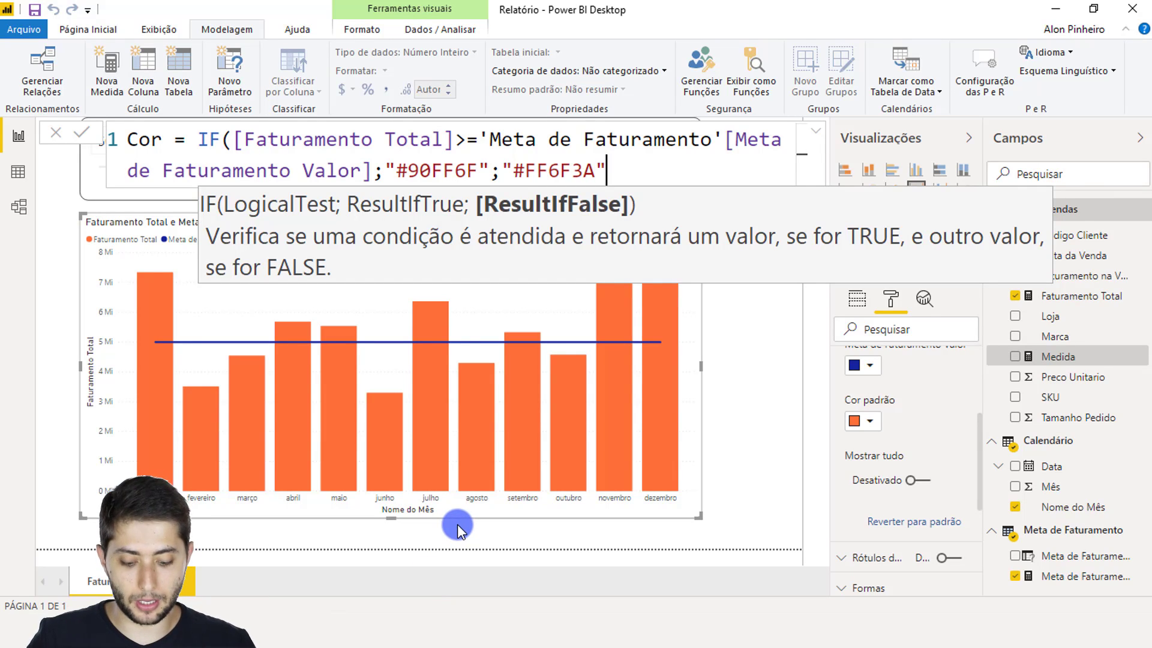
pyautogui.write(')')
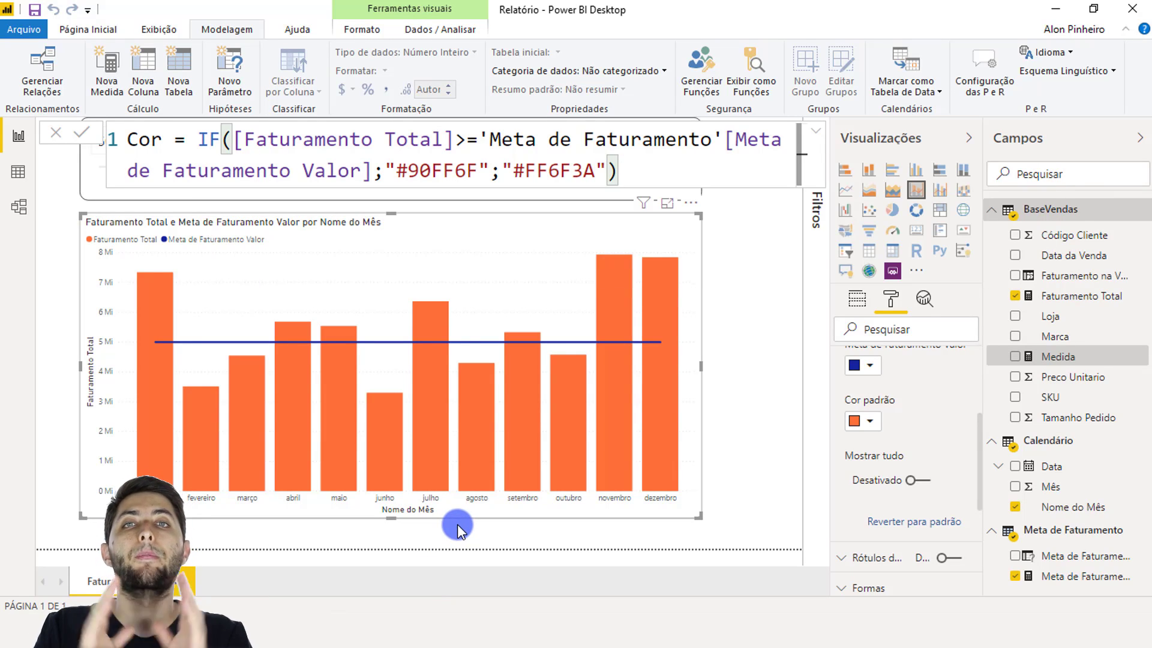
# Check the condition and both color results in the Cor formula, and commit the measure.
pyautogui.click(423, 141)
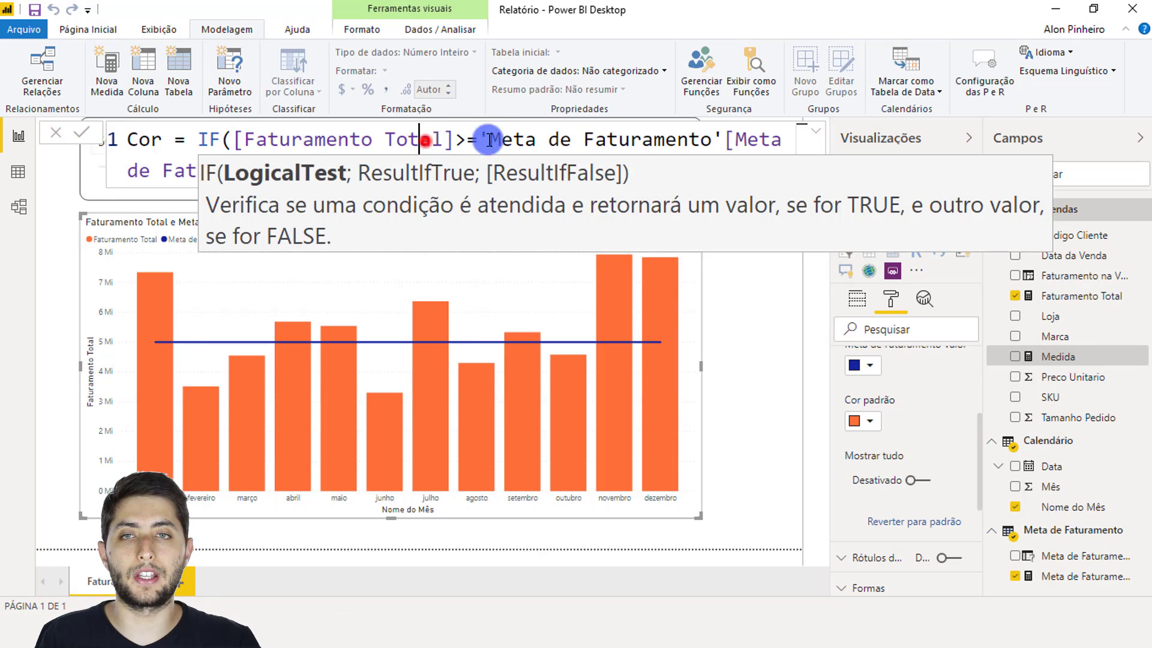
pyautogui.click(490, 141)
pyautogui.press('Down')
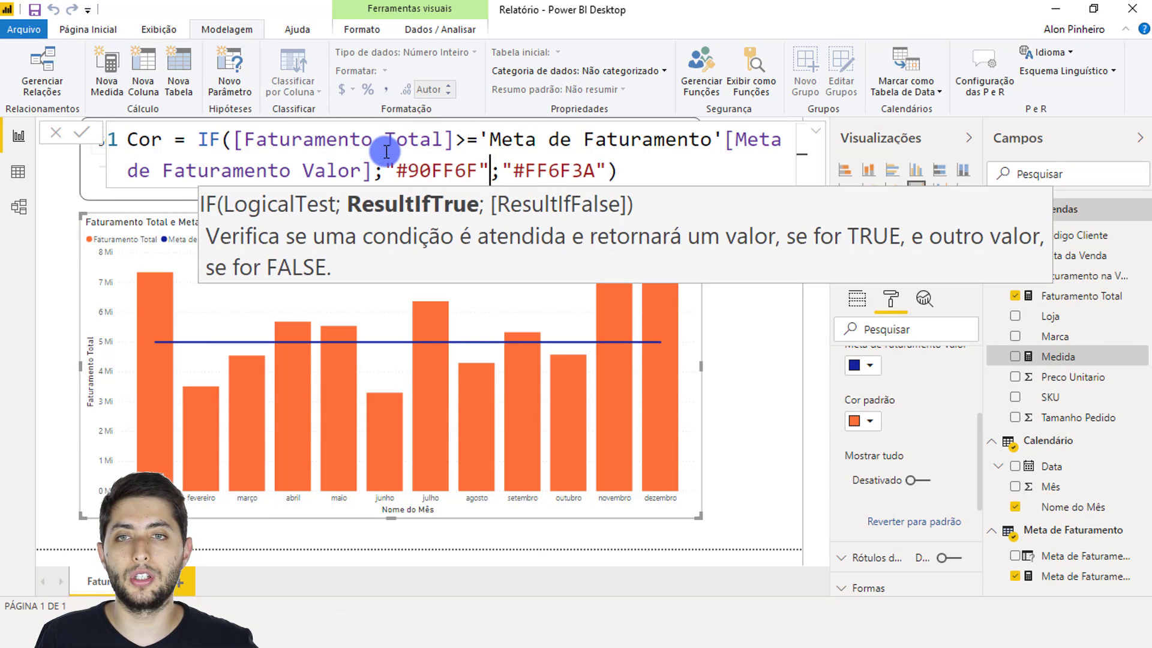
pyautogui.press('Right')
pyautogui.press('Right')
pyautogui.press('Right')
pyautogui.hotkey('ctrl', 'shift', 'Right')
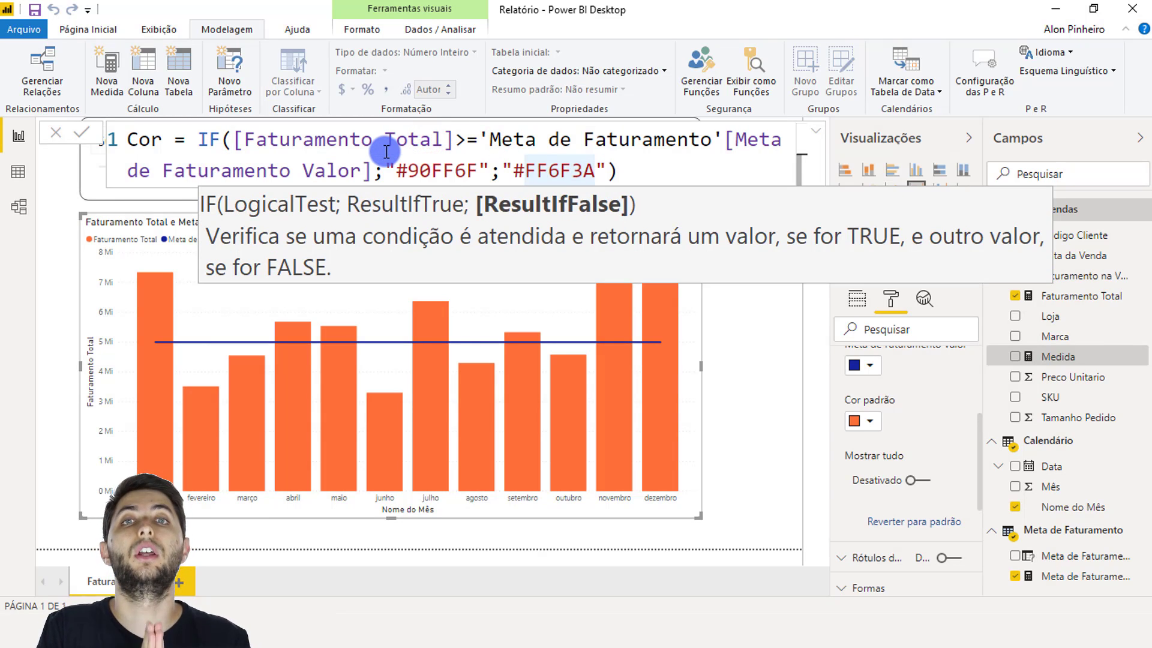
pyautogui.press('End')
pyautogui.press('Return')
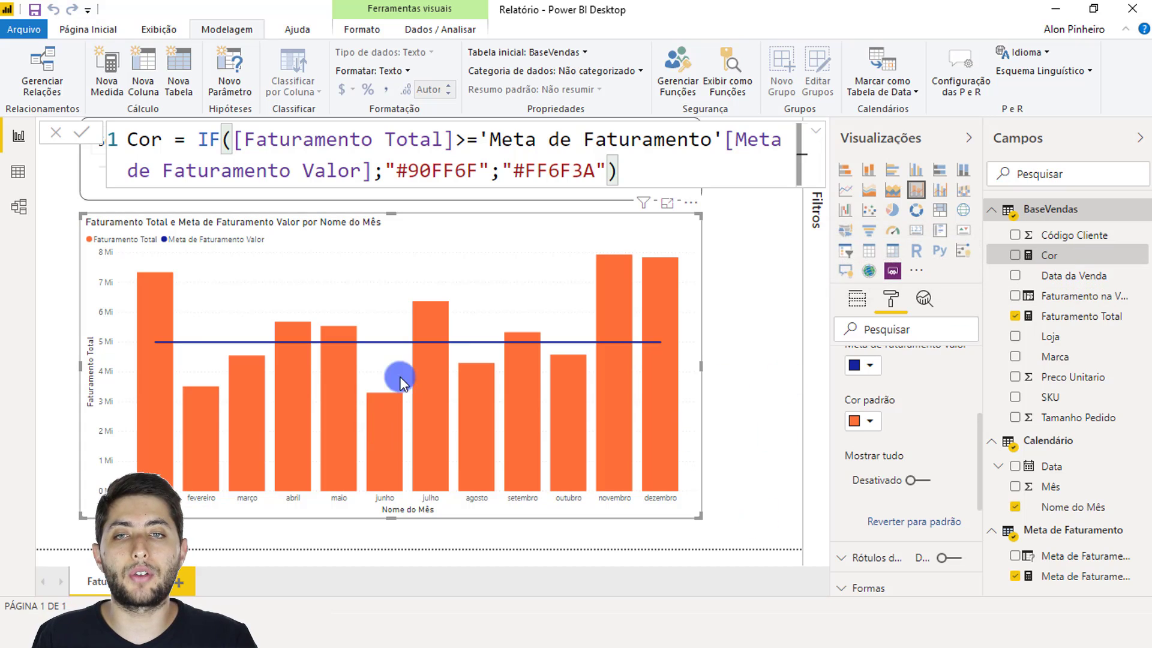
# Open the conditional formatting settings for the combo chart's default column color (Cor padrão).
pyautogui.moveTo(452, 254); pyautogui.dragTo(459, 246)
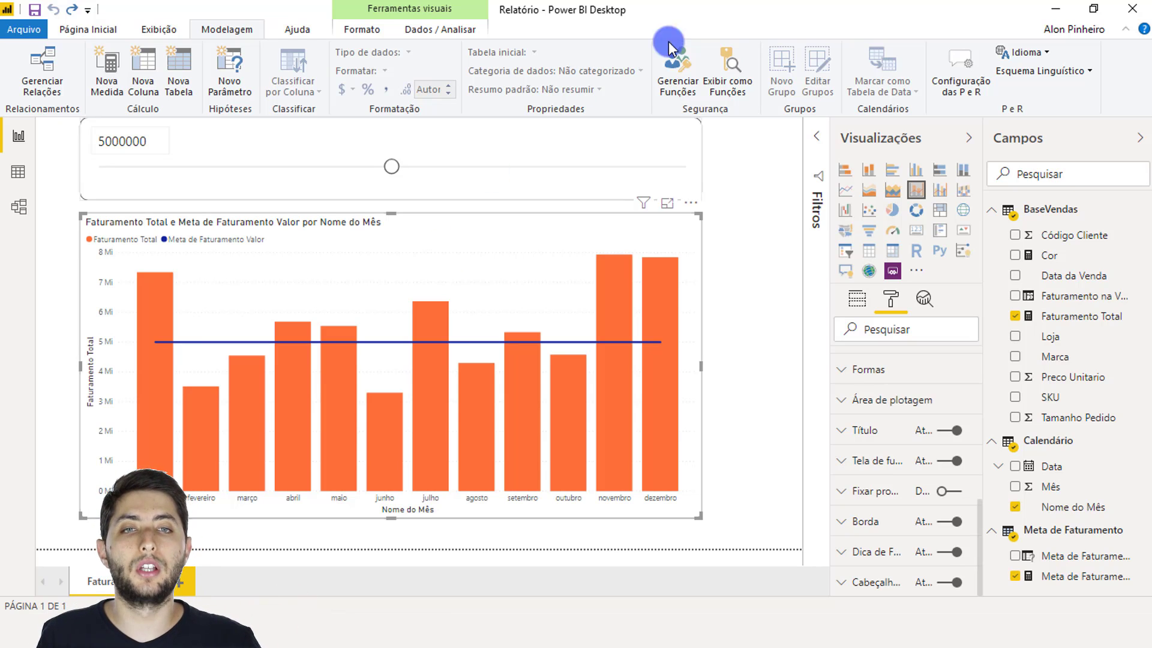
pyautogui.click(565, 258)
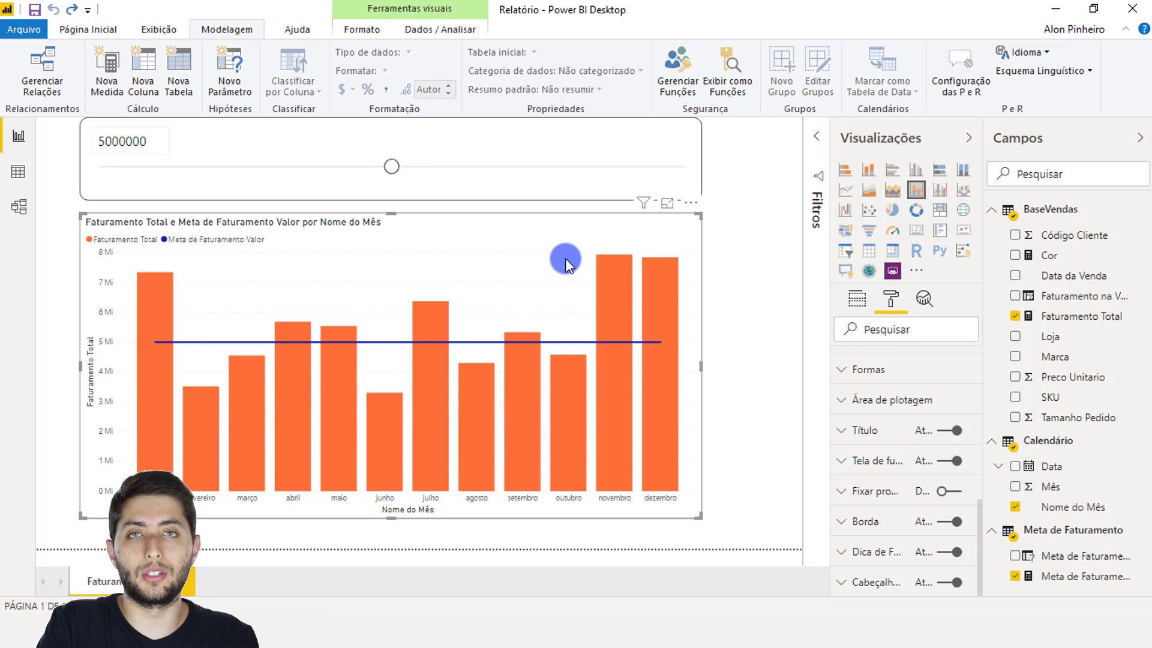
pyautogui.click(857, 298)
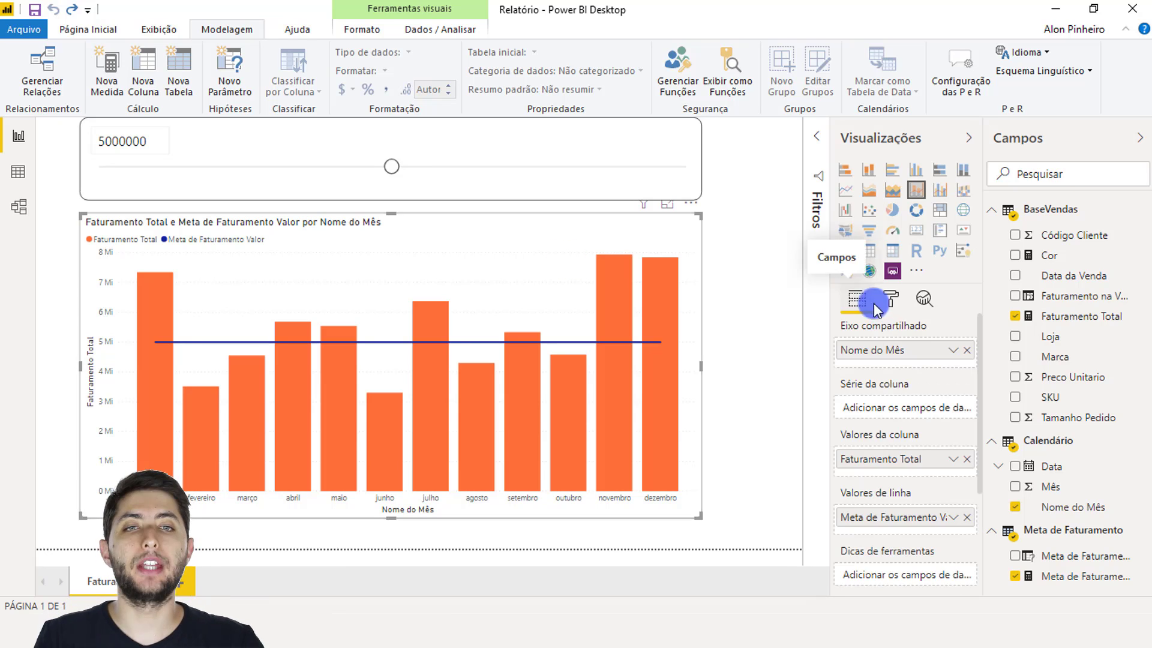
pyautogui.click(891, 303)
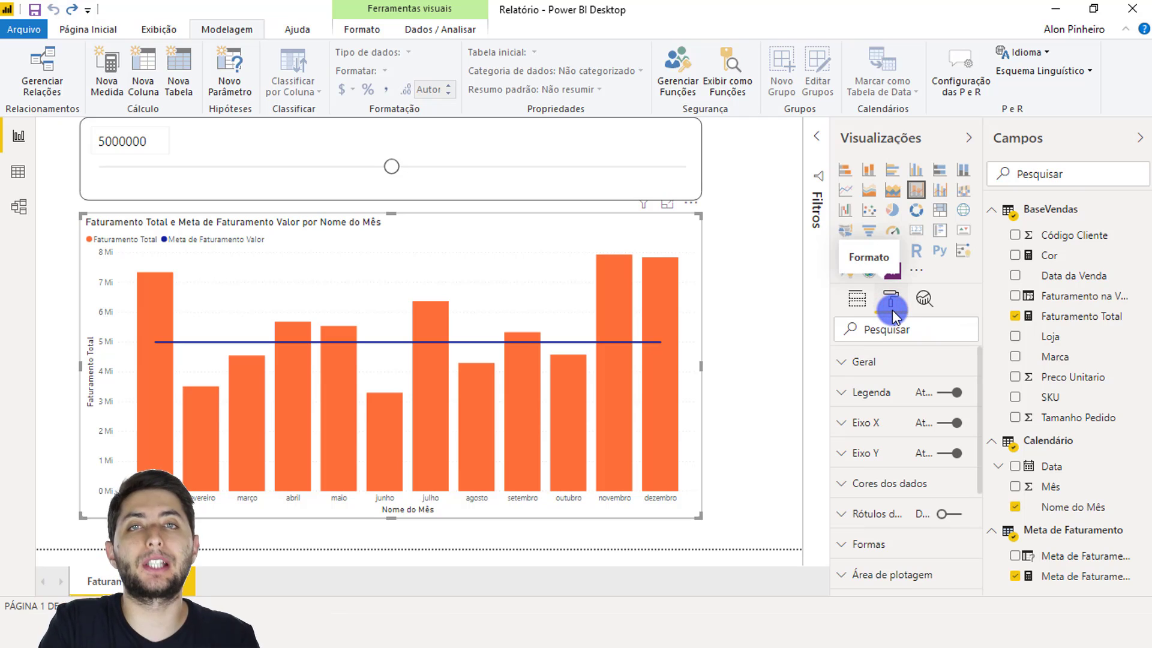
pyautogui.scroll(-3, 903, 390)
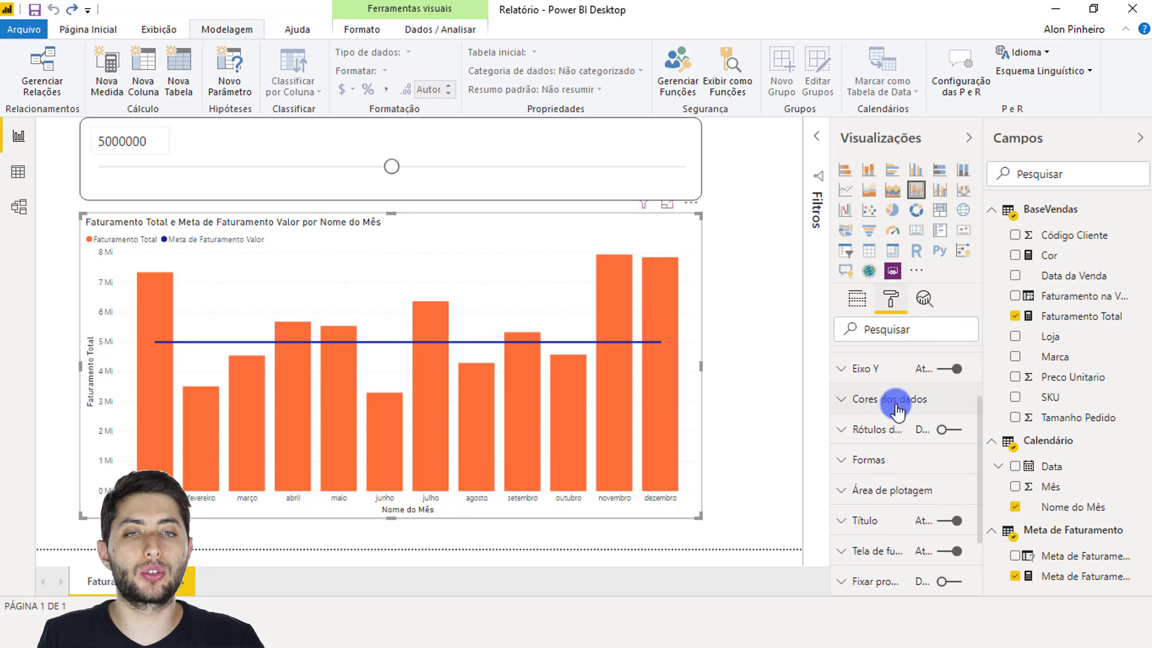
pyautogui.click(894, 401)
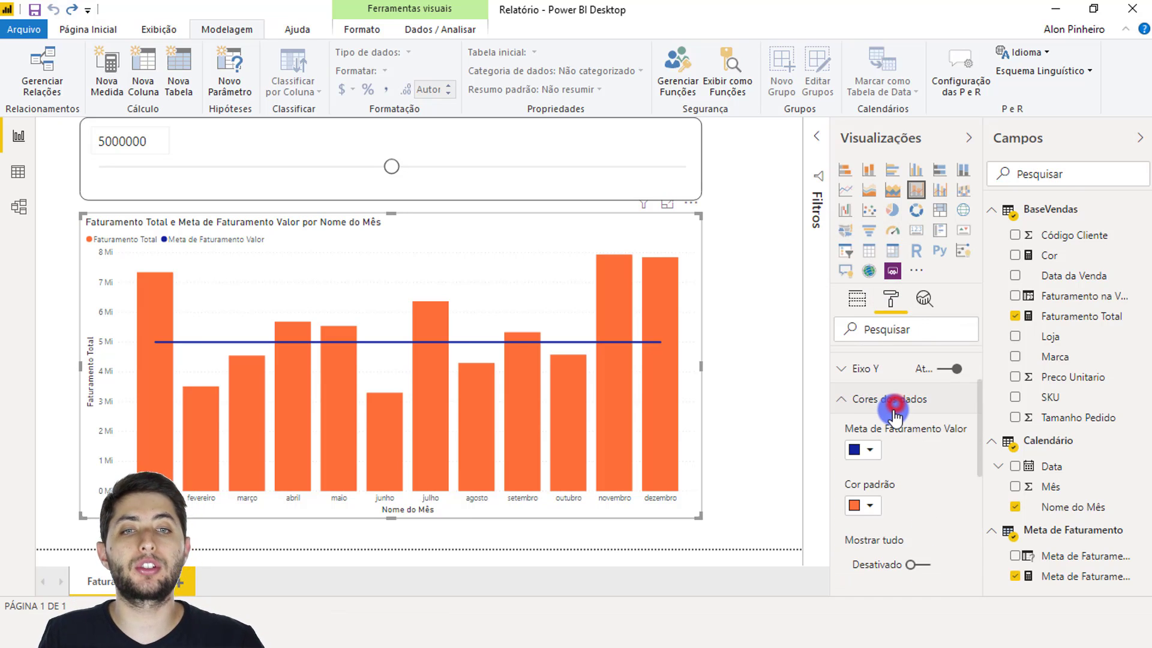
pyautogui.click(965, 487)
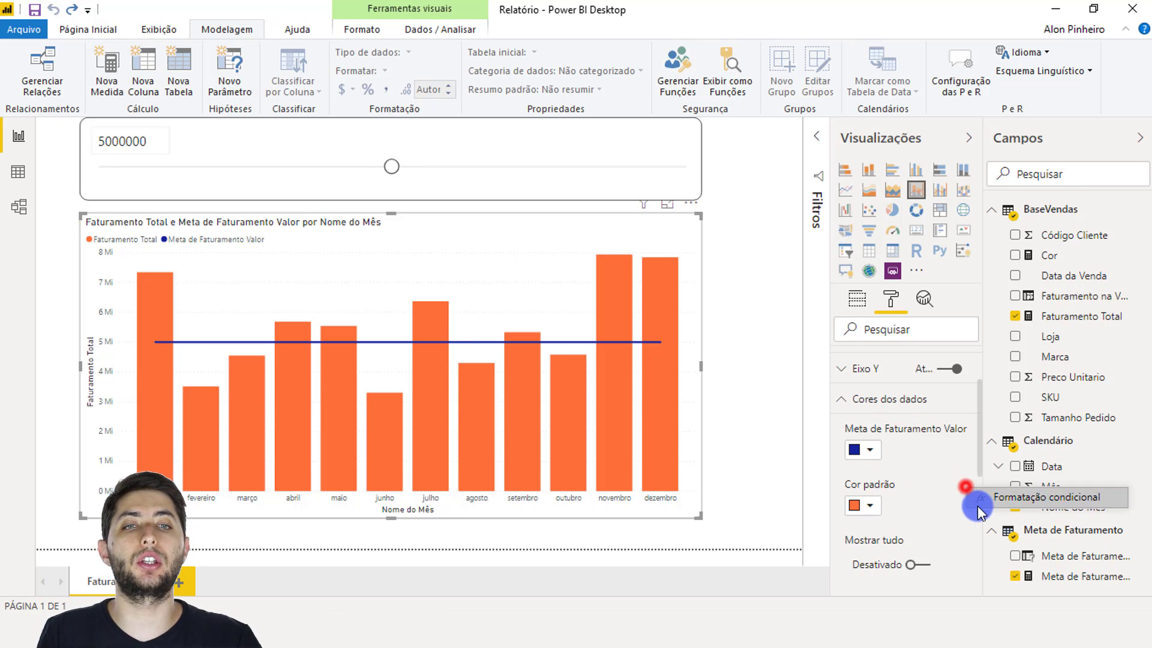
pyautogui.click(978, 502)
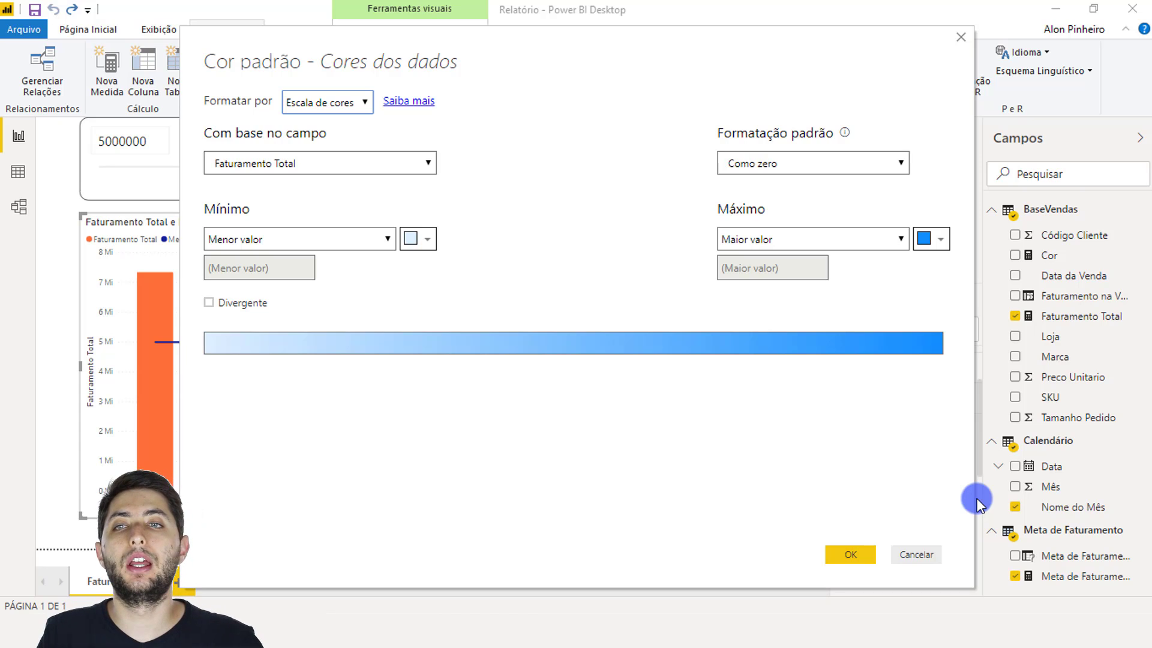
# Format the default column color by field value (Valor do campo), based on the Cor measure in BaseVendas, and apply it.
pyautogui.click(316, 102)
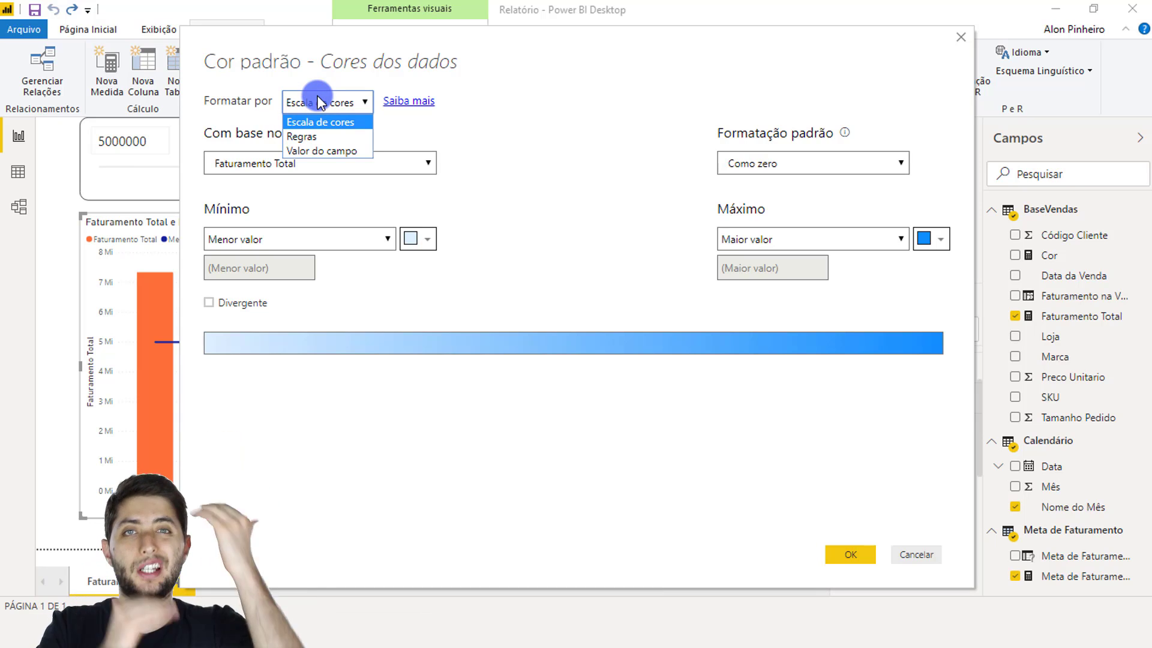
pyautogui.click(315, 150)
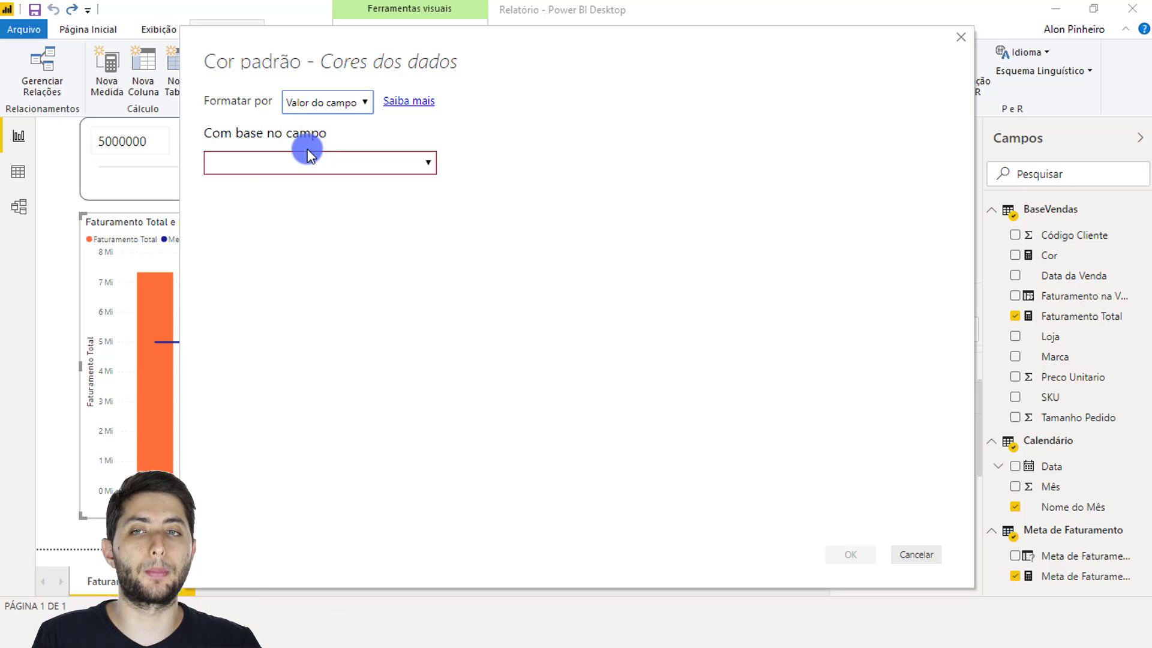
pyautogui.click(291, 164)
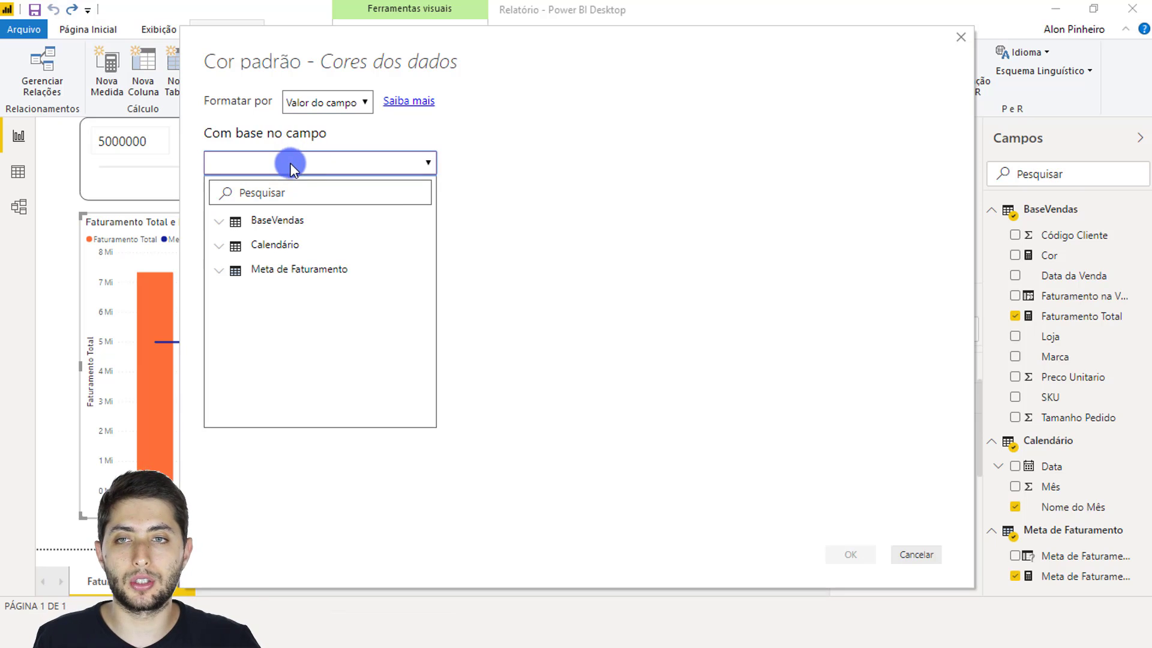
pyautogui.click(279, 222)
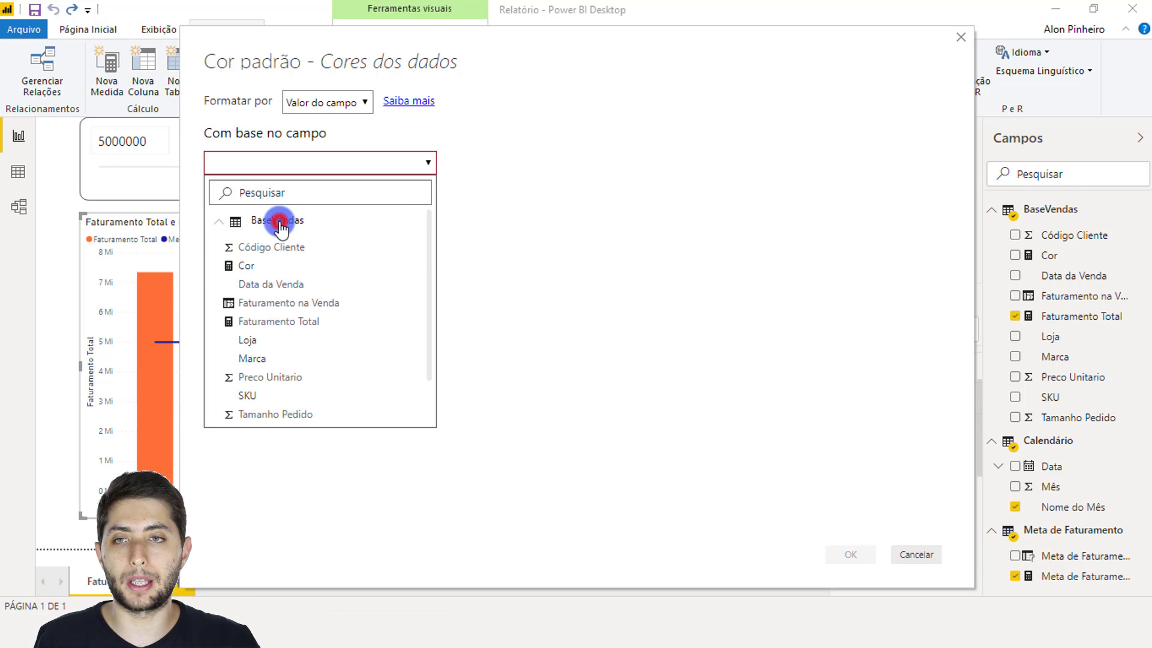
pyautogui.click(247, 266)
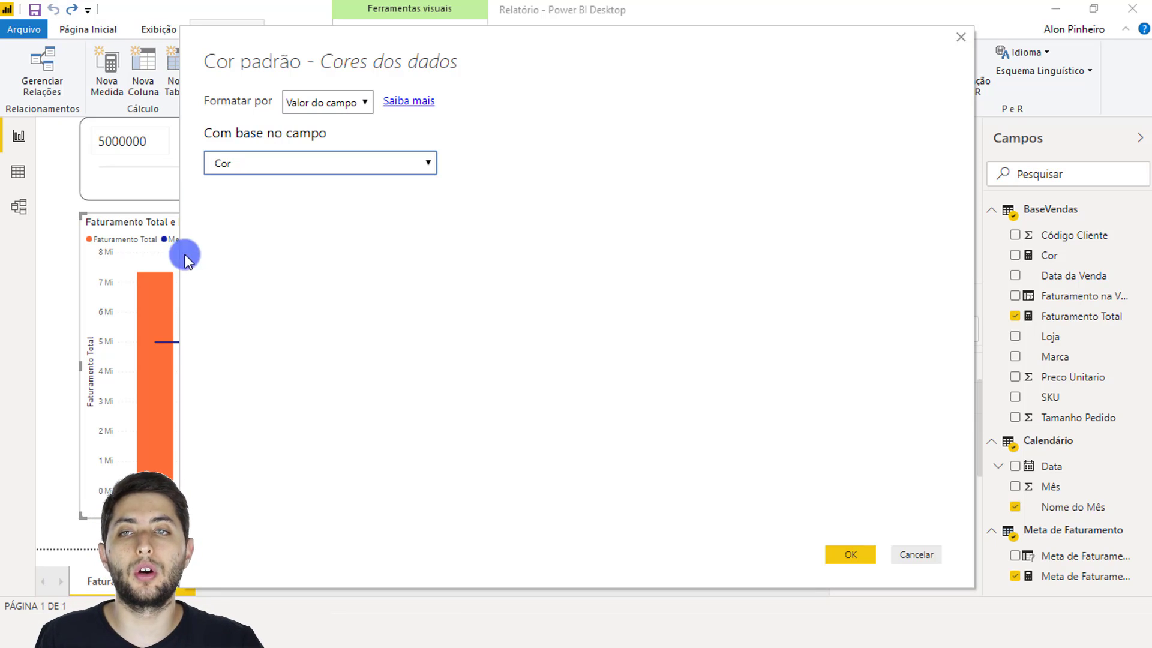
pyautogui.click(837, 552)
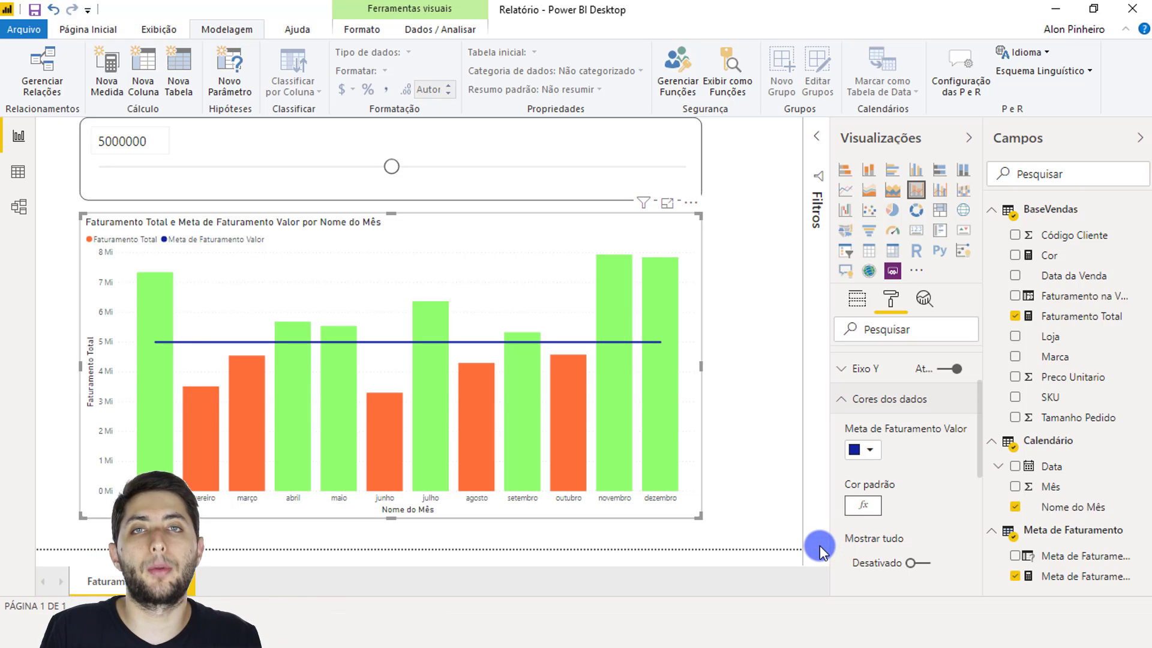
# Review the Cor measure's formula against the chart's column colors, checking the target condition and the red code, and collapse the formula bar.
pyautogui.click(1073, 255)
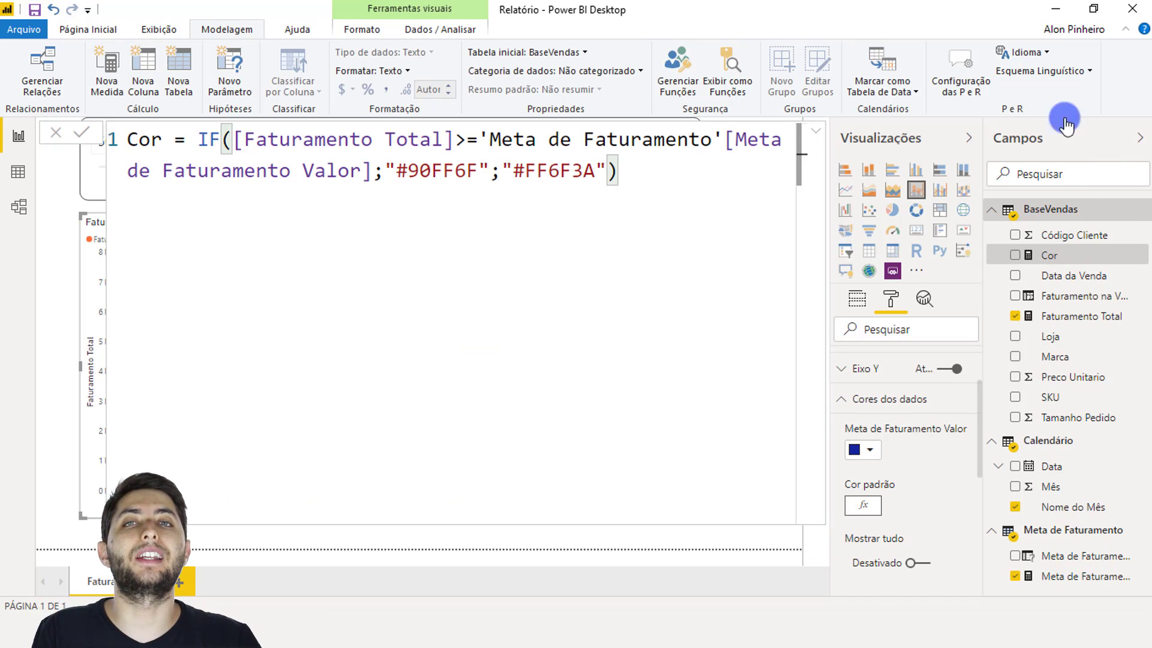
pyautogui.click(822, 130)
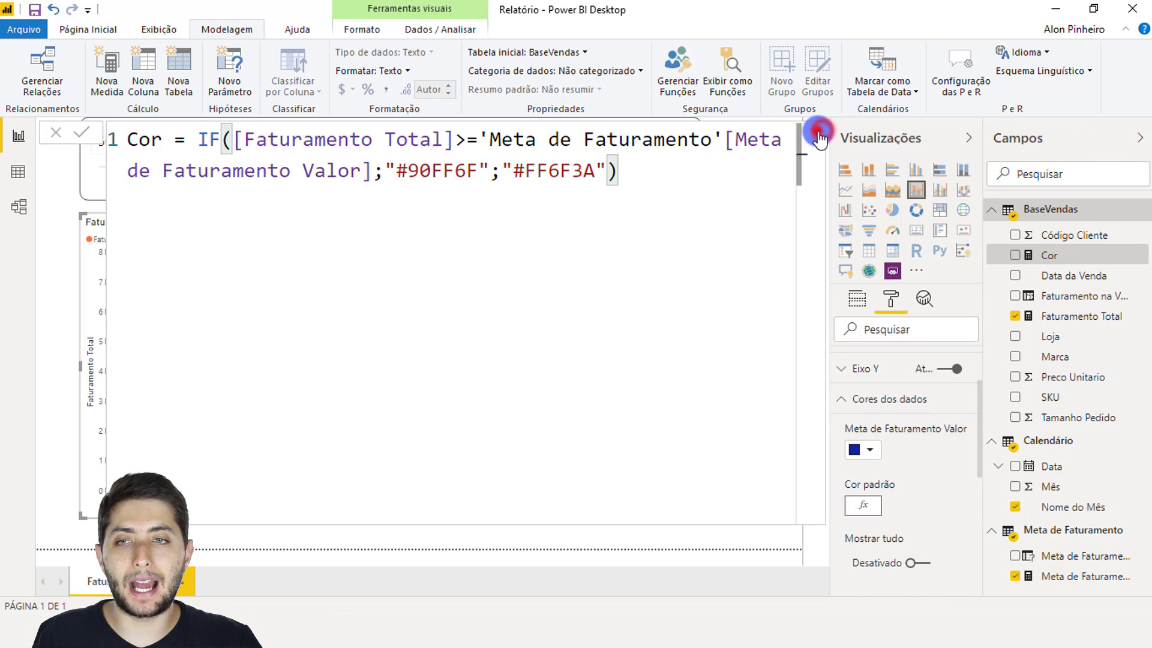
pyautogui.click(820, 141)
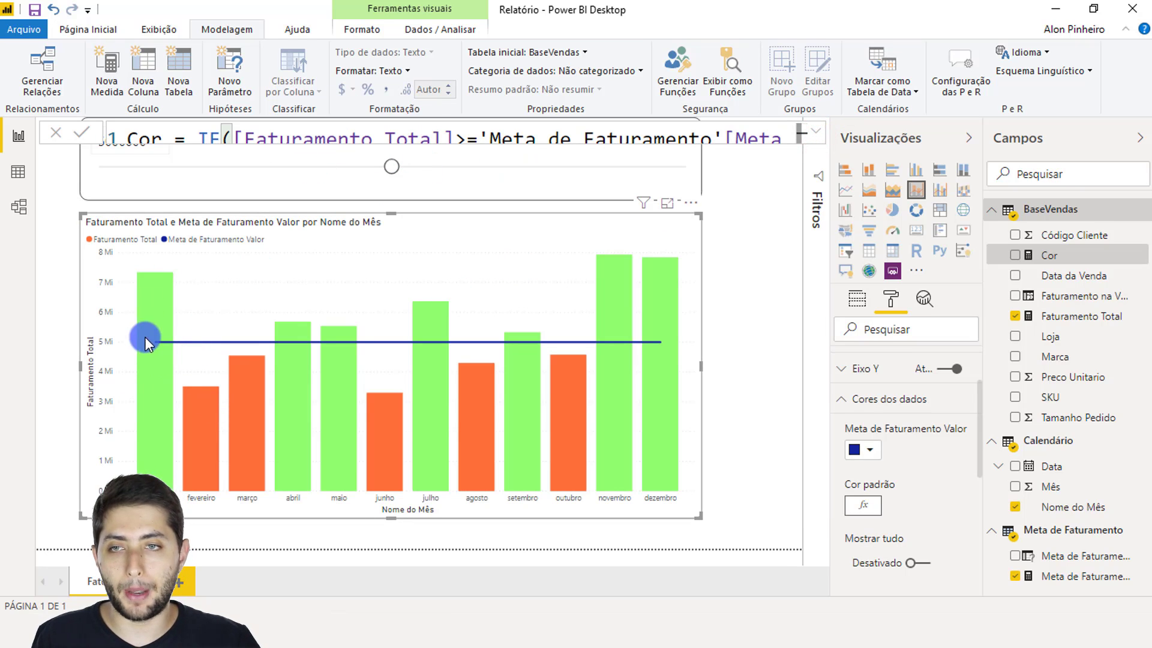
pyautogui.moveTo(150, 352)
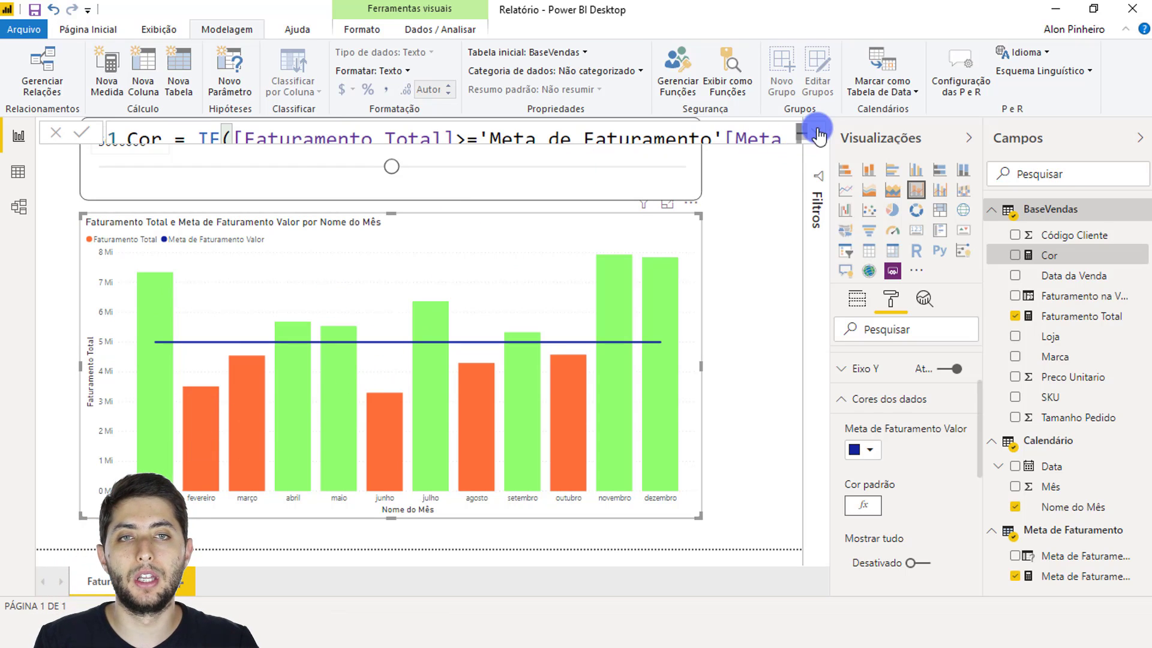
pyautogui.click(812, 132)
pyautogui.moveTo(525, 173); pyautogui.dragTo(572, 173)
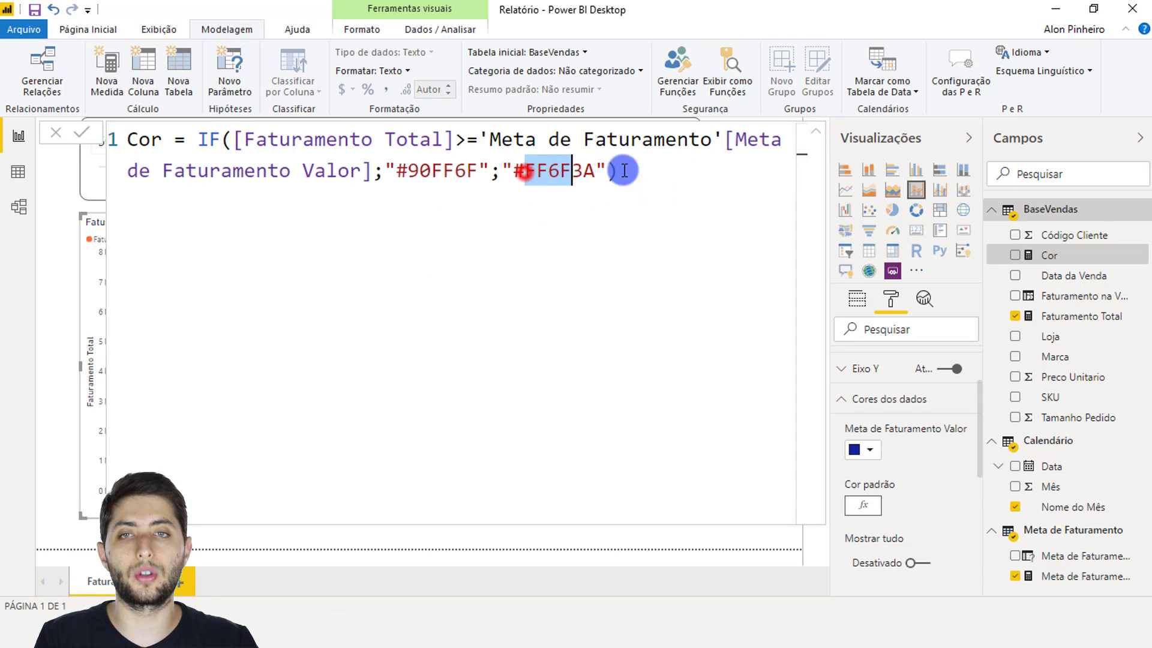
pyautogui.click(816, 131)
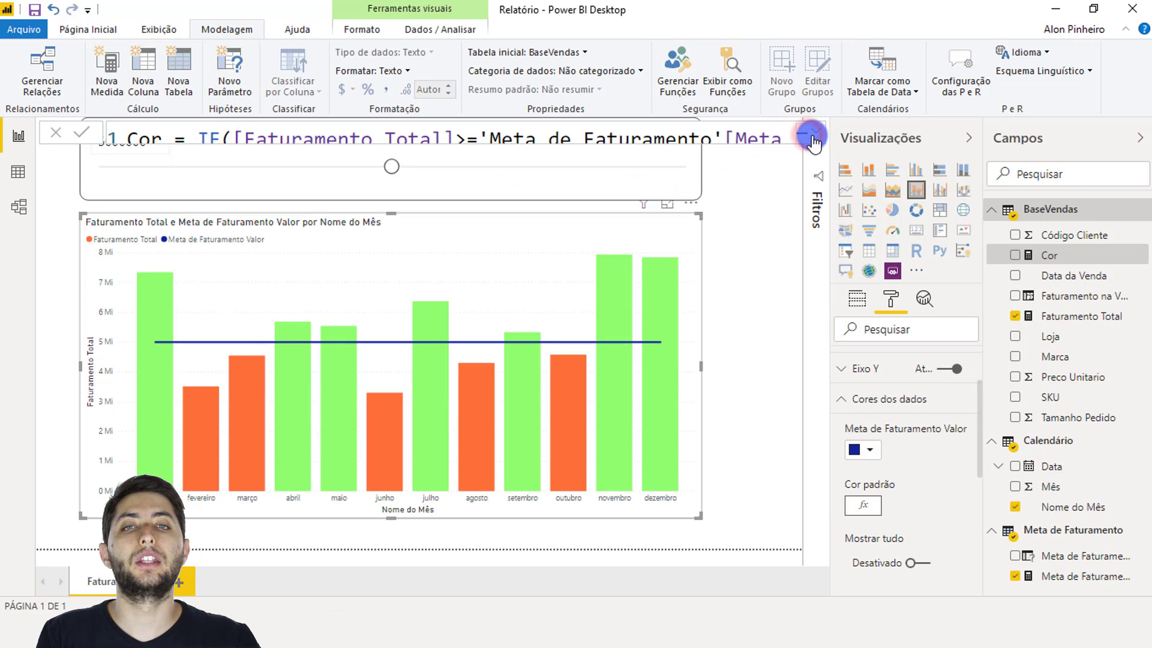
# Test the column coloring by moving the target slicer to 5500000, 5800000 and finally 4800000, and deselect the slicer.
pyautogui.click(404, 188)
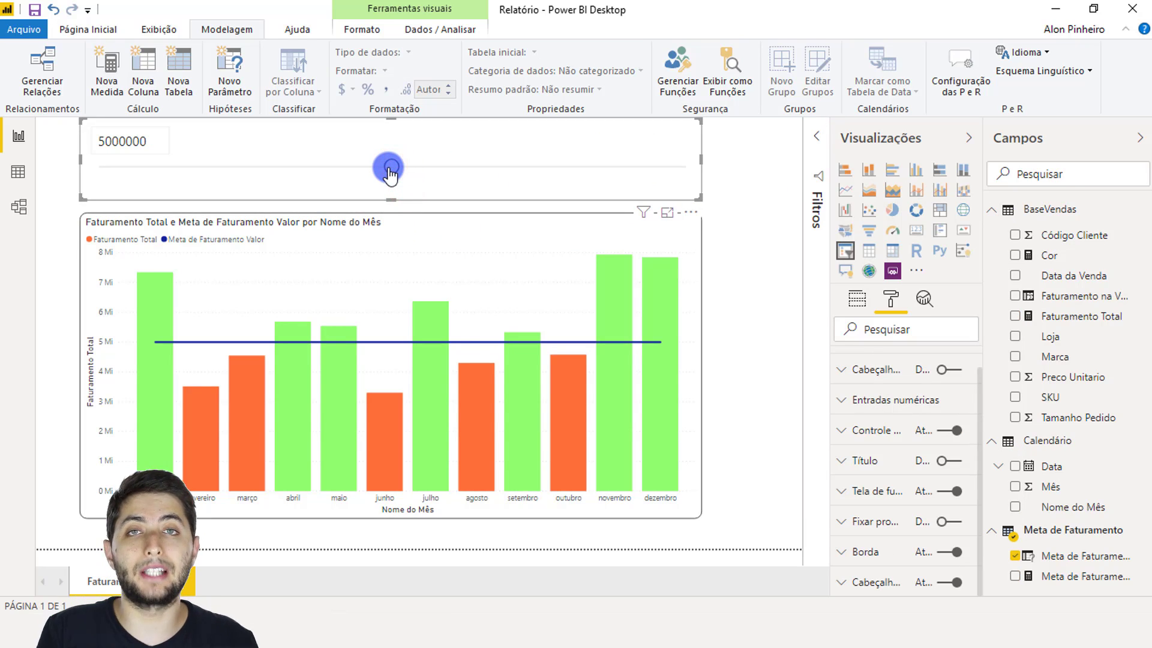
pyautogui.moveTo(390, 168); pyautogui.dragTo(431, 167)
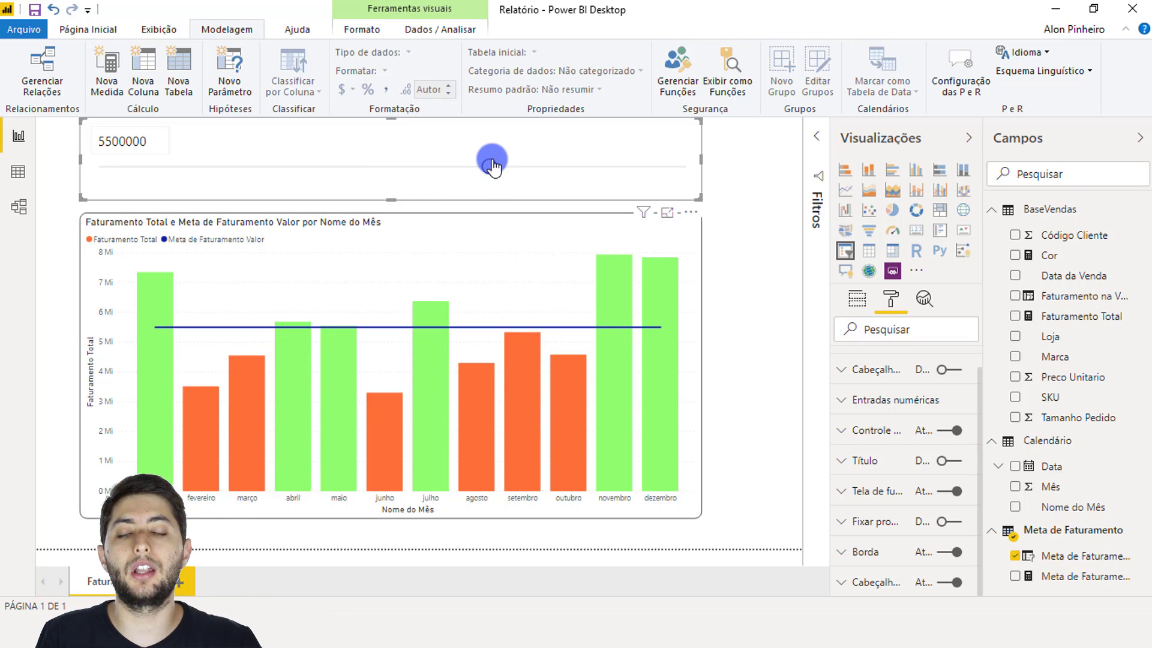
pyautogui.moveTo(492, 165); pyautogui.dragTo(548, 172)
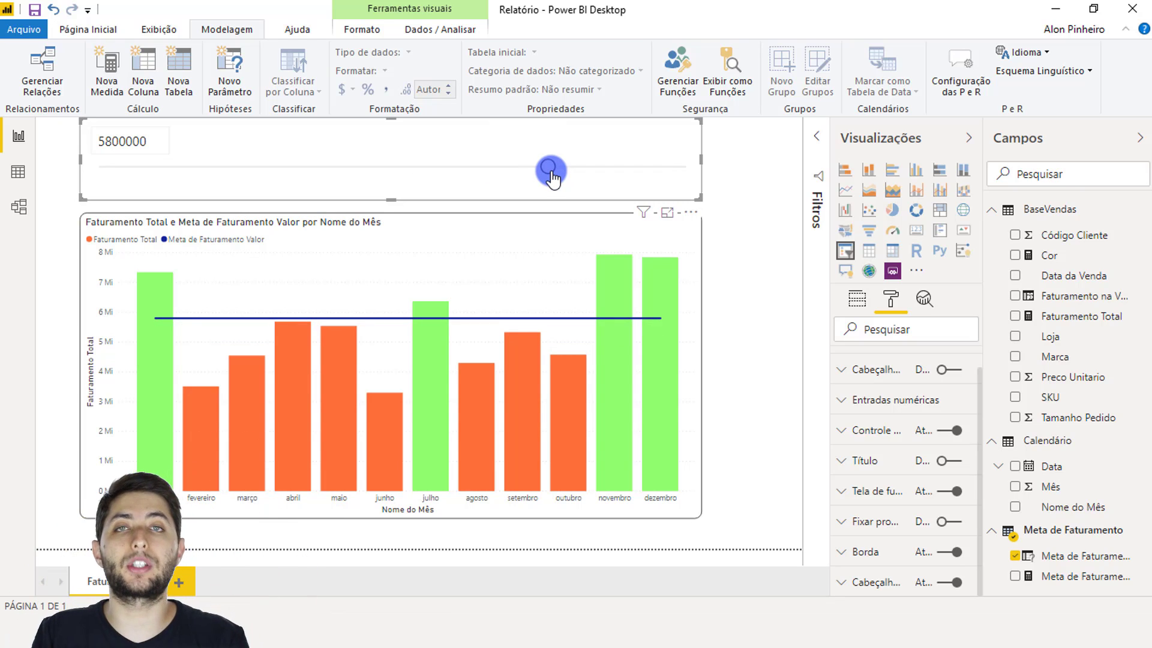
pyautogui.moveTo(551, 175); pyautogui.dragTo(354, 166)
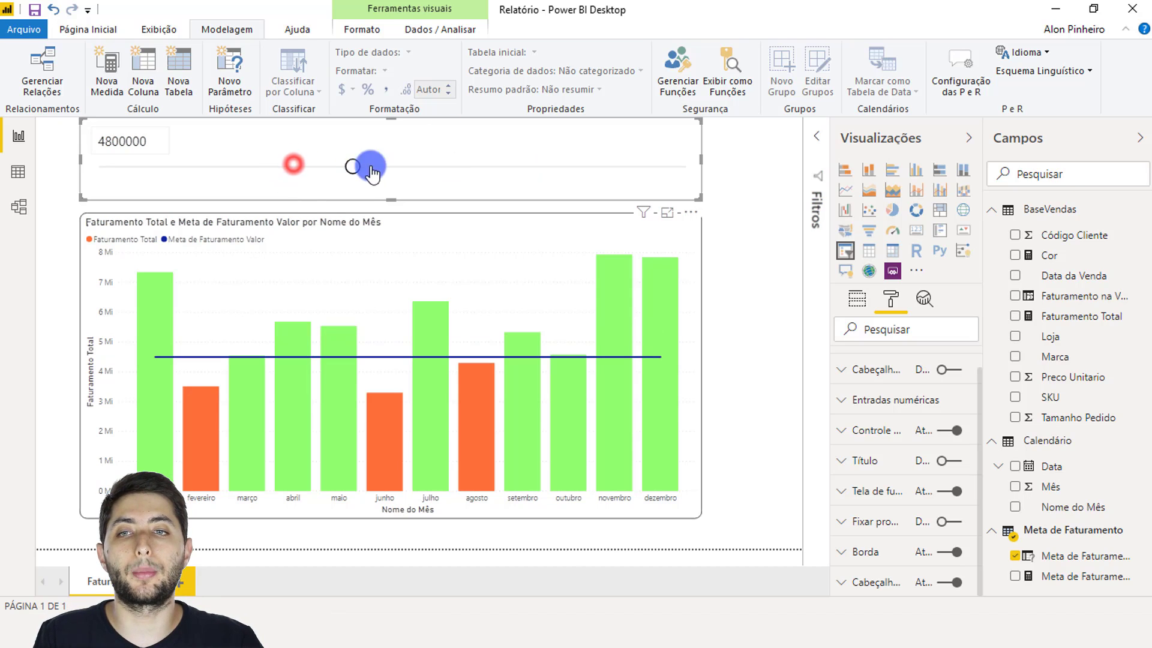
pyautogui.click(790, 176)
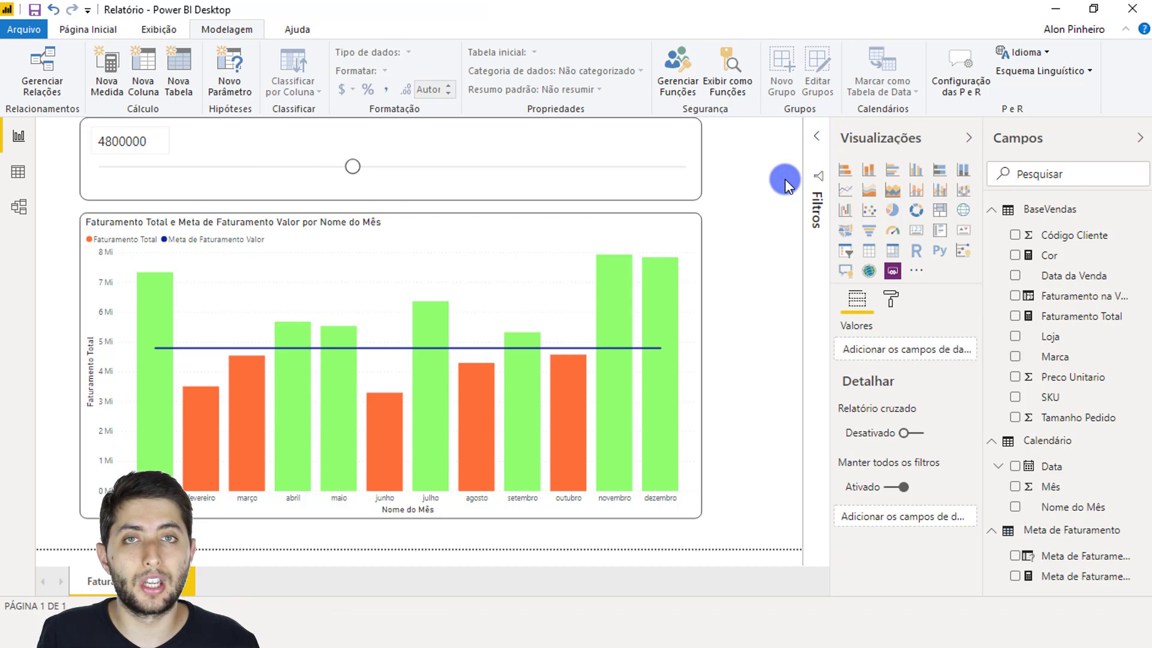